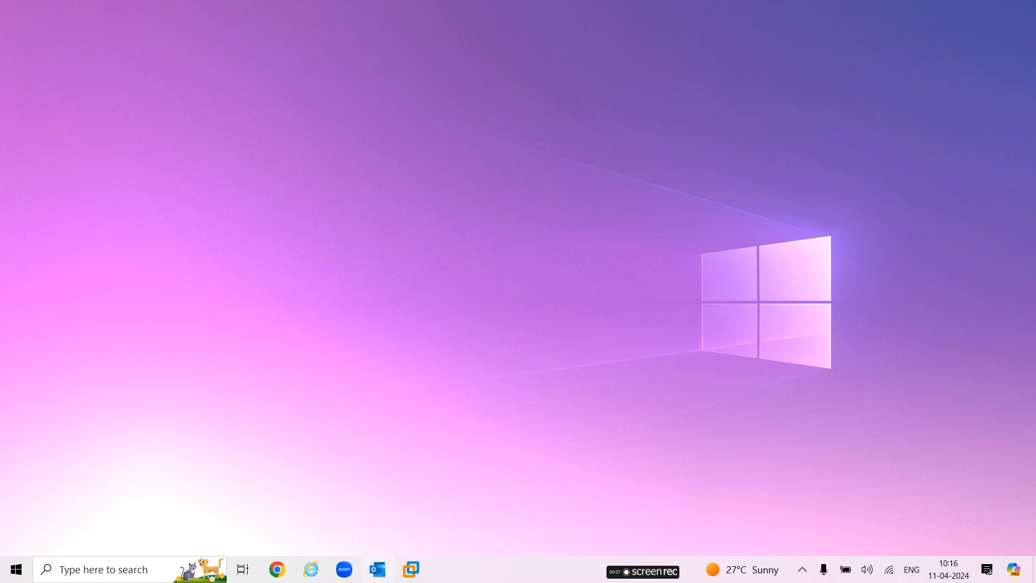
- In Chrome, search Google for 'aws console login' and open the AWS Management Console result
left_click(281, 568)
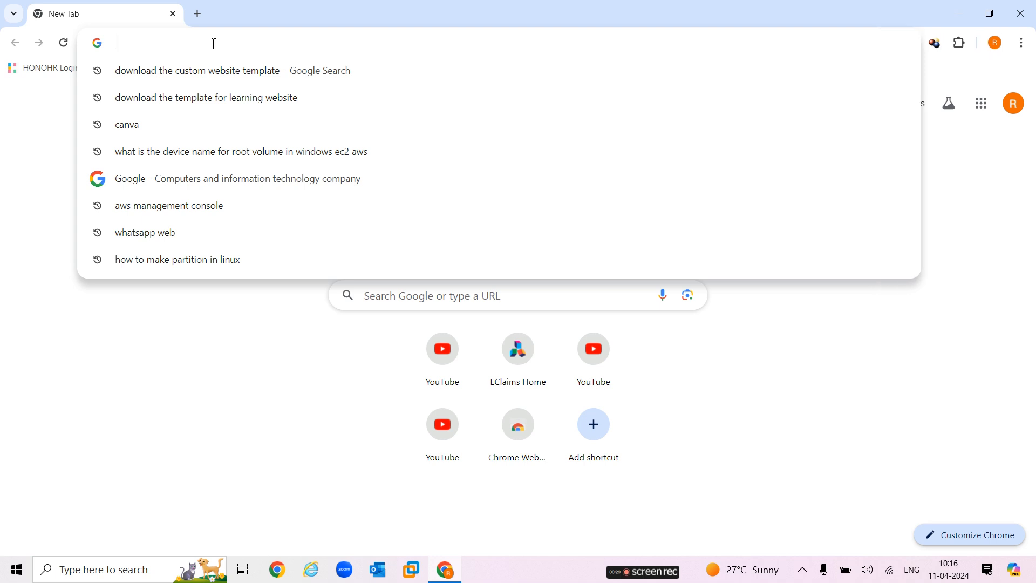
type("aws console login")
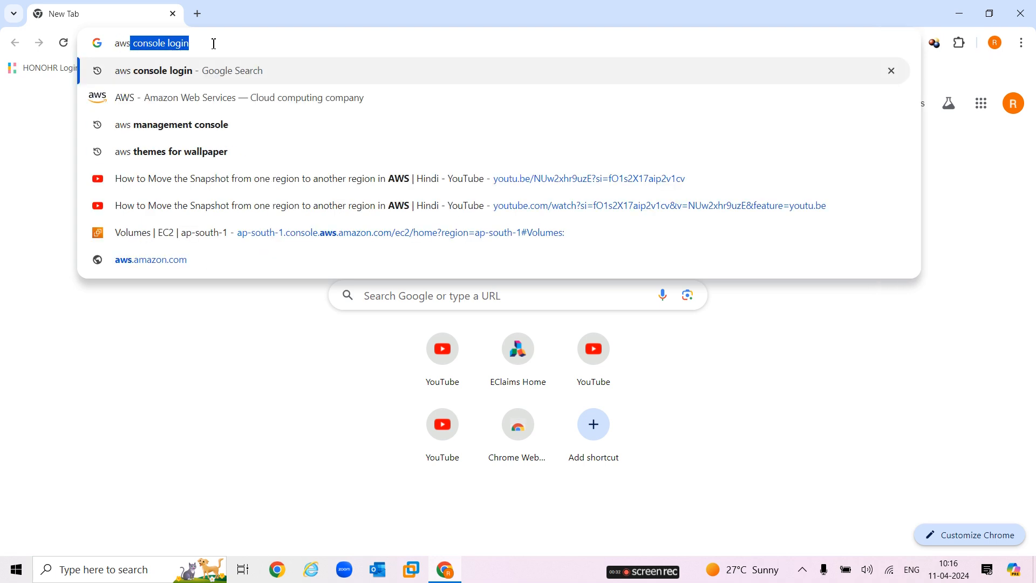
key("Right")
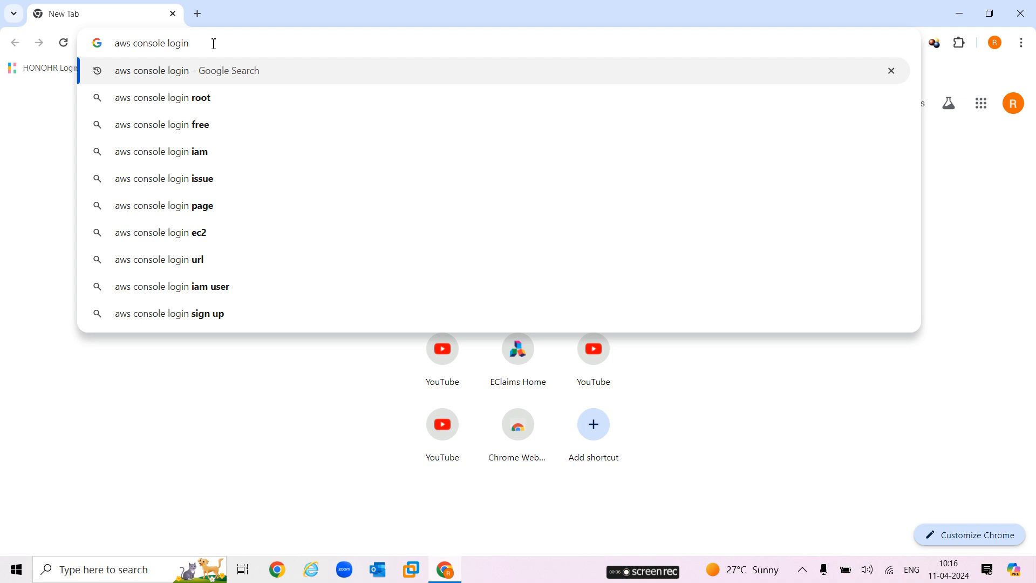
key("Return")
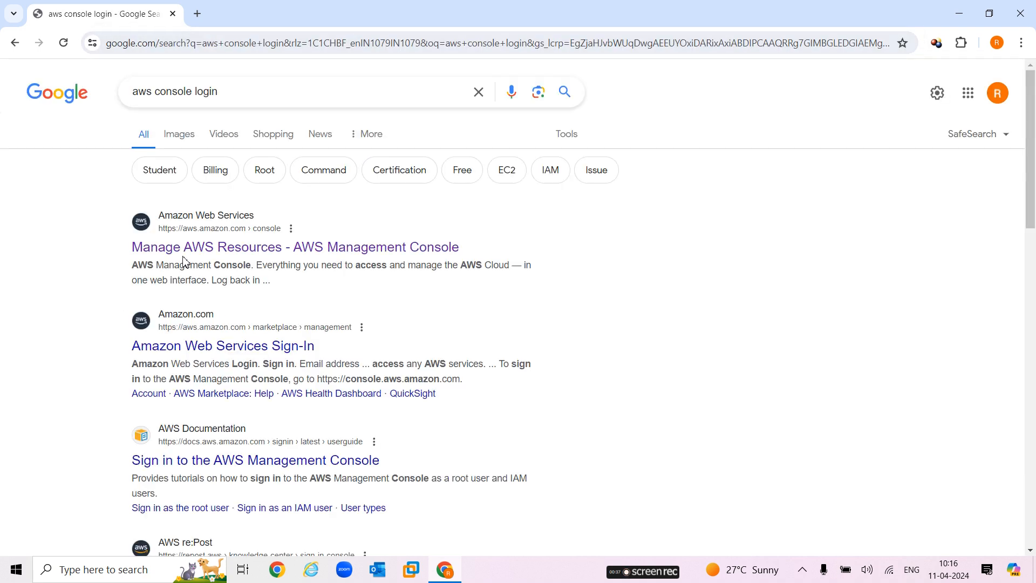
left_click(191, 250)
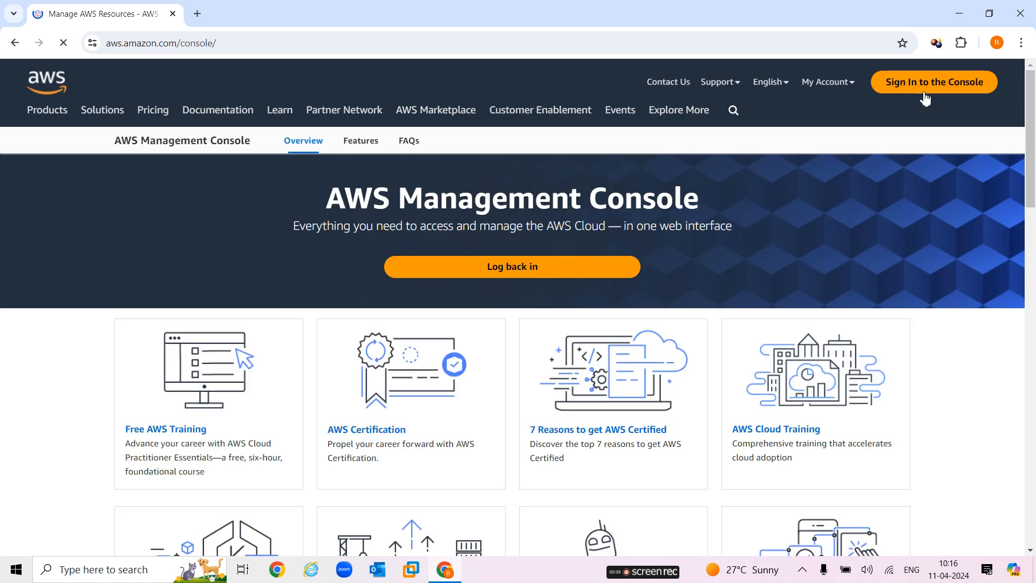
- Sign in to the console, go to EC2 from Recently visited, and start a new instance launch
left_click(925, 84)
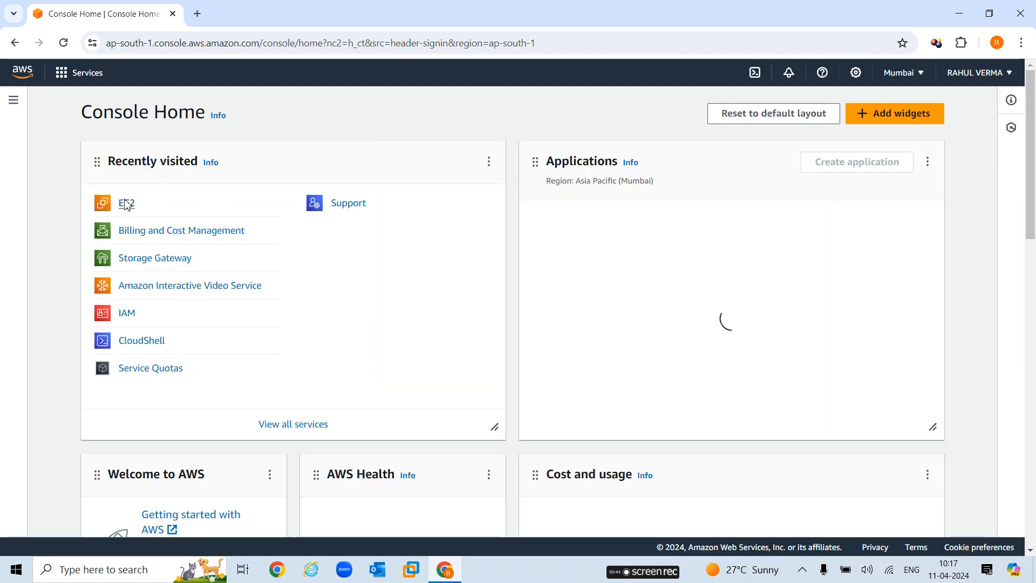
left_click(126, 224)
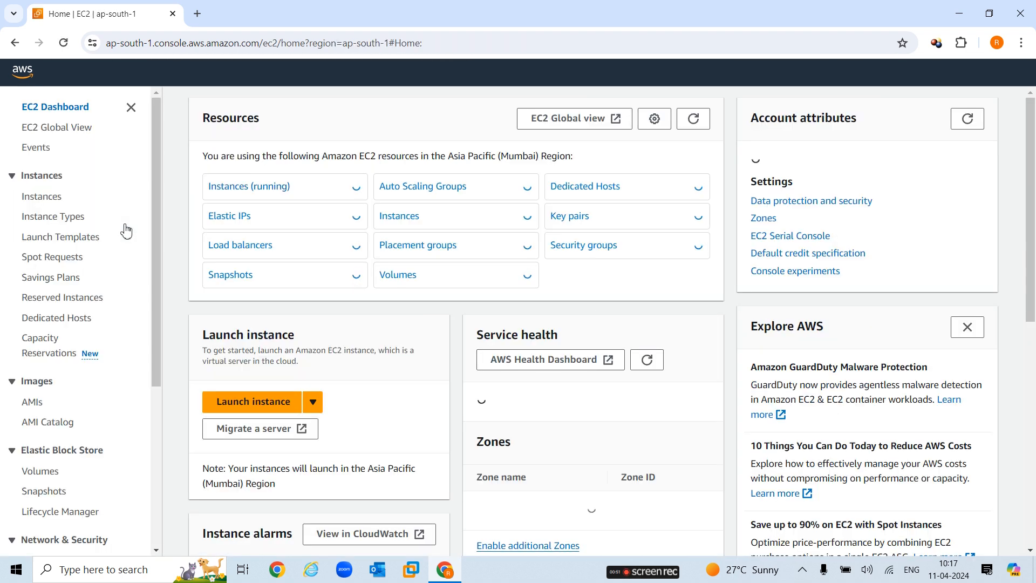
left_click(268, 404)
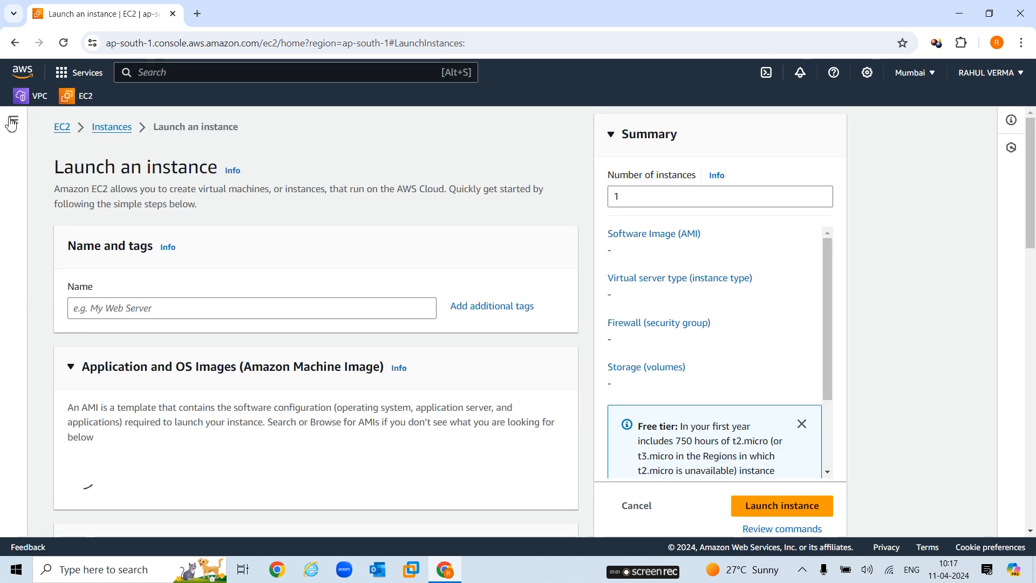
- Name the instance 'webserver' and pick the Windows Server 2022 Base Quick Start image
left_click(147, 311)
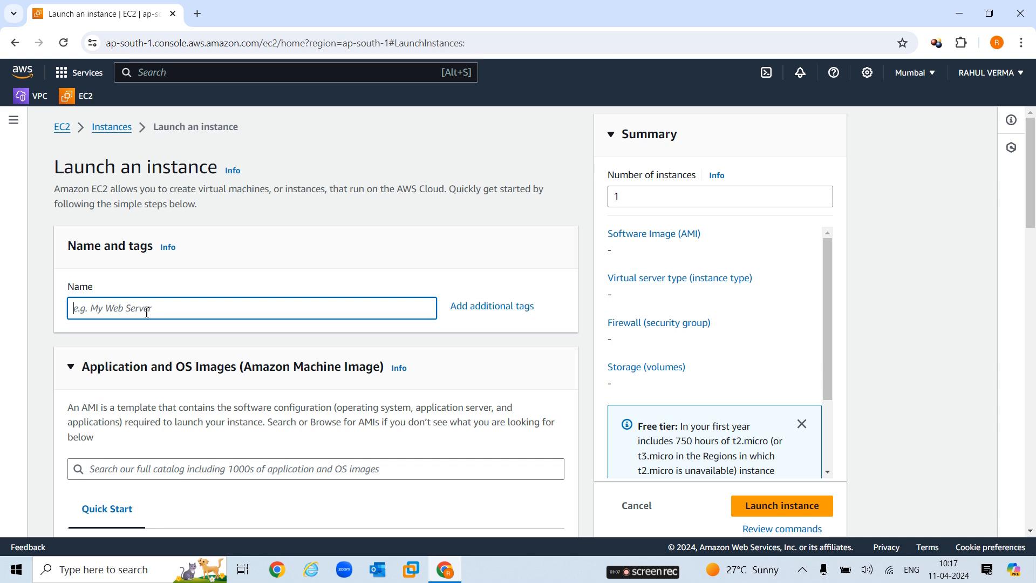
type("web")
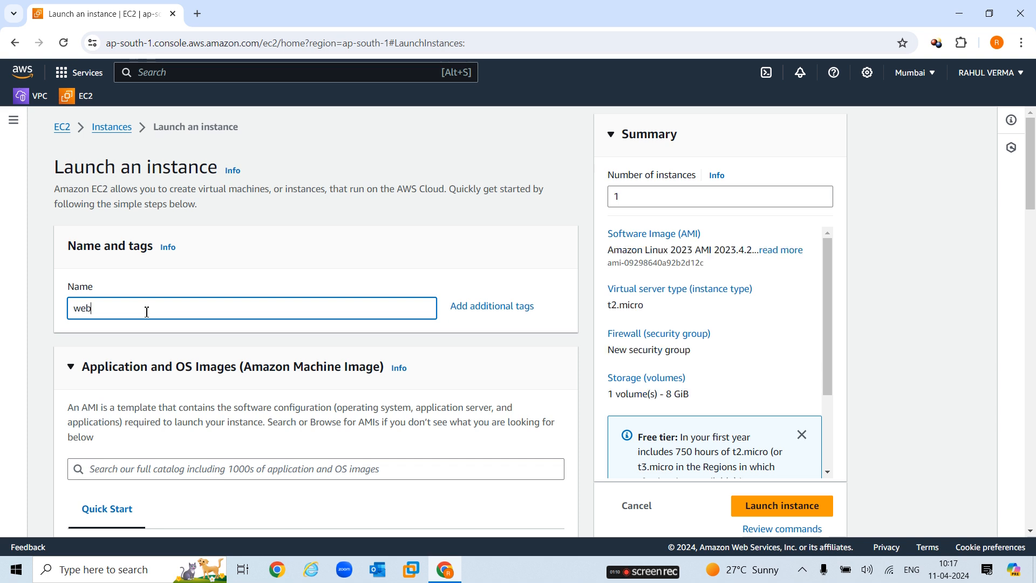
type("server")
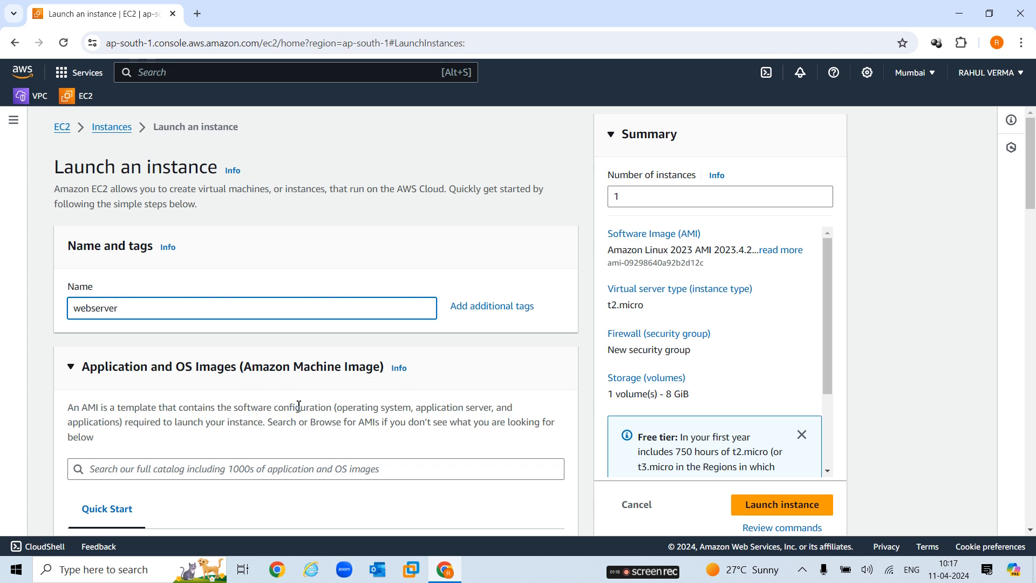
scroll(299, 406, "down", 3)
left_click(299, 451)
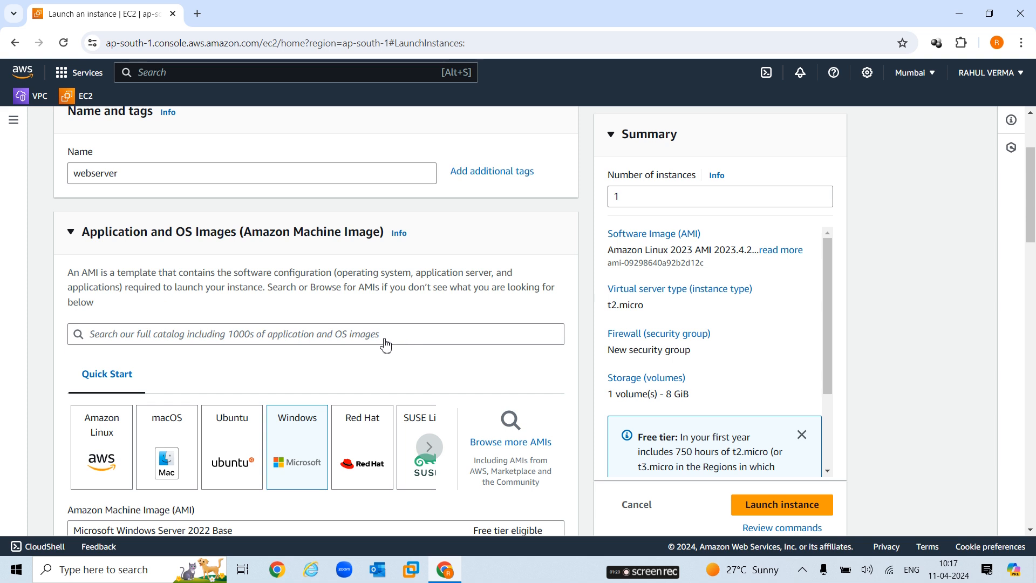
scroll(411, 351, "down", 3)
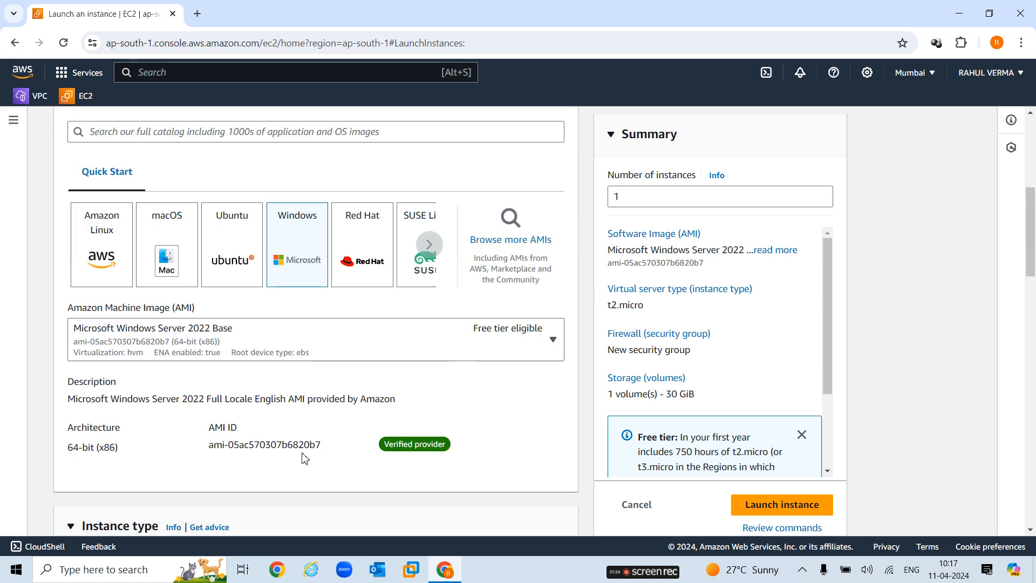
scroll(322, 460, "down", 1)
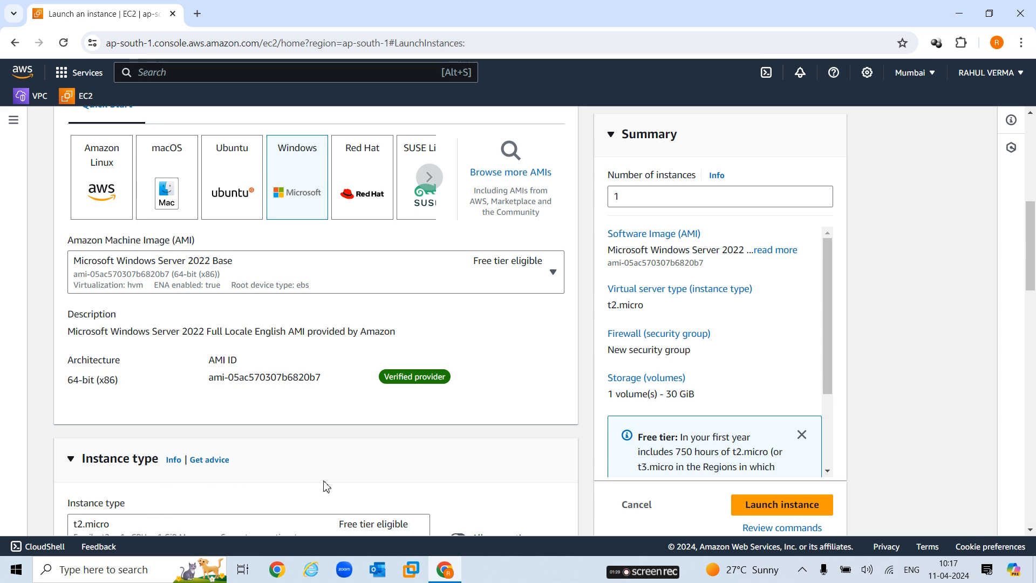
scroll(323, 486, "down", 1)
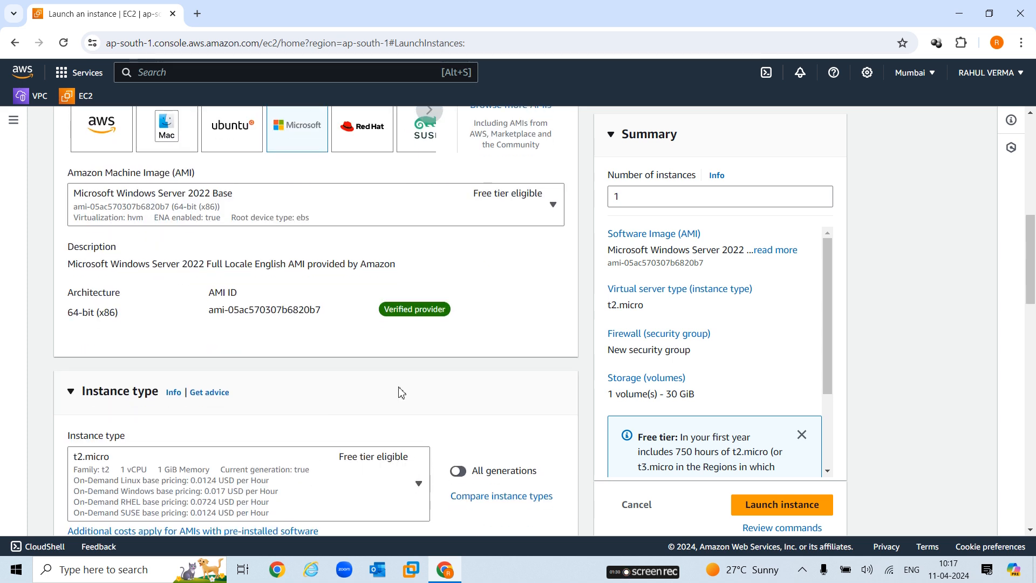
scroll(324, 421, "down", 2)
scroll(310, 428, "down", 1)
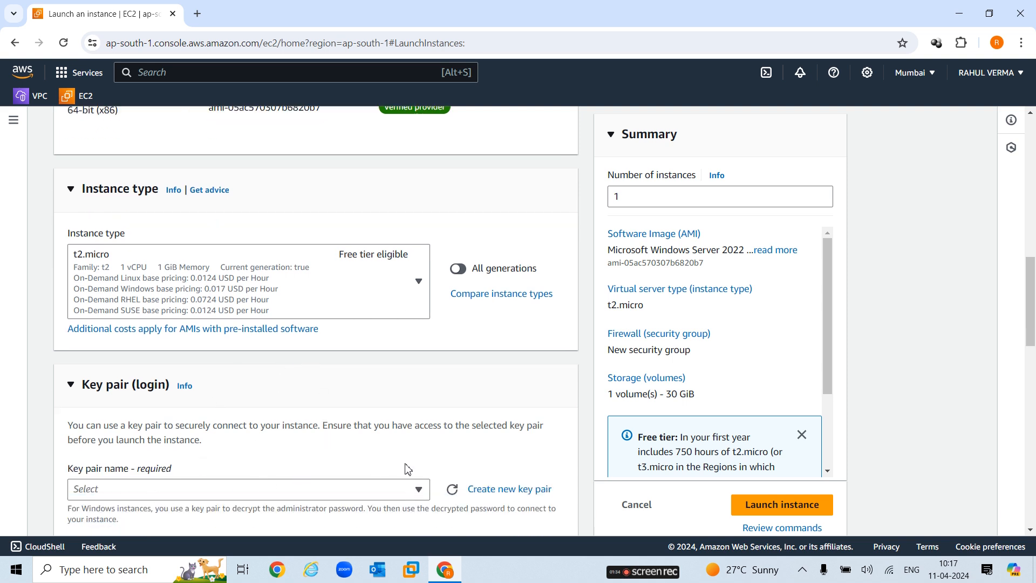
- Create and download an RSA .pem key pair named webserverkey
left_click(510, 489)
left_click(469, 205)
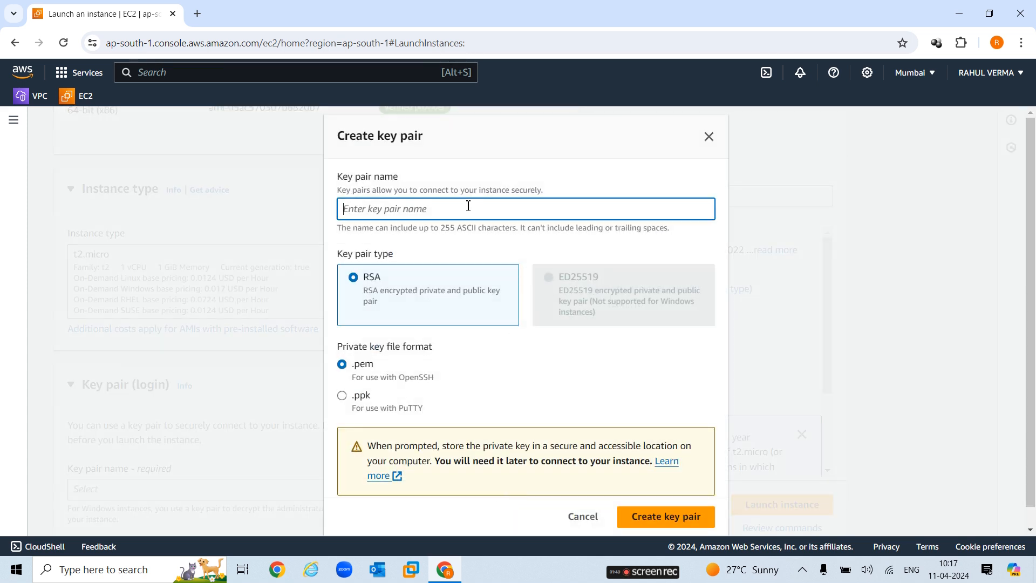
type("webeerverkey")
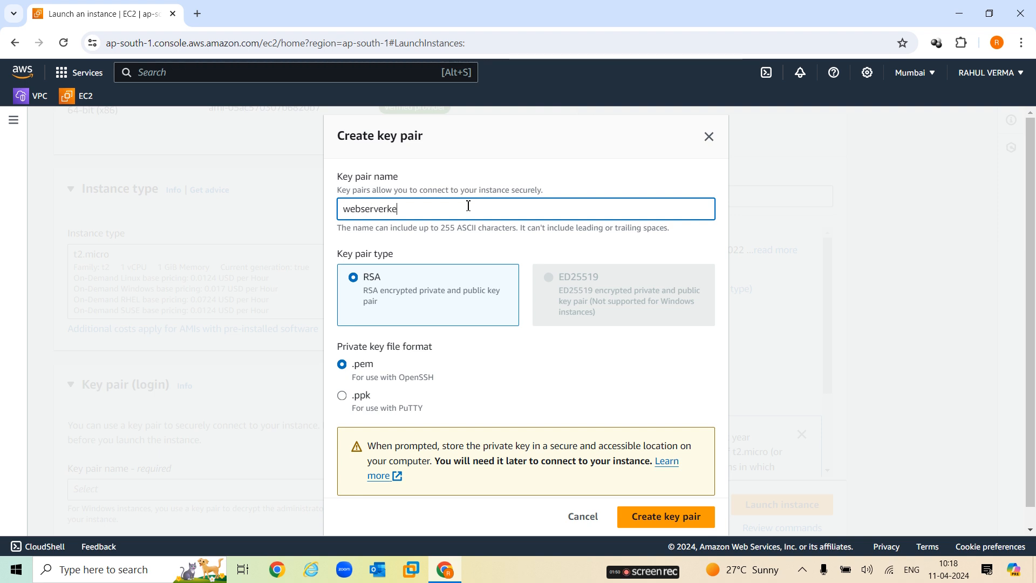
left_click(708, 530)
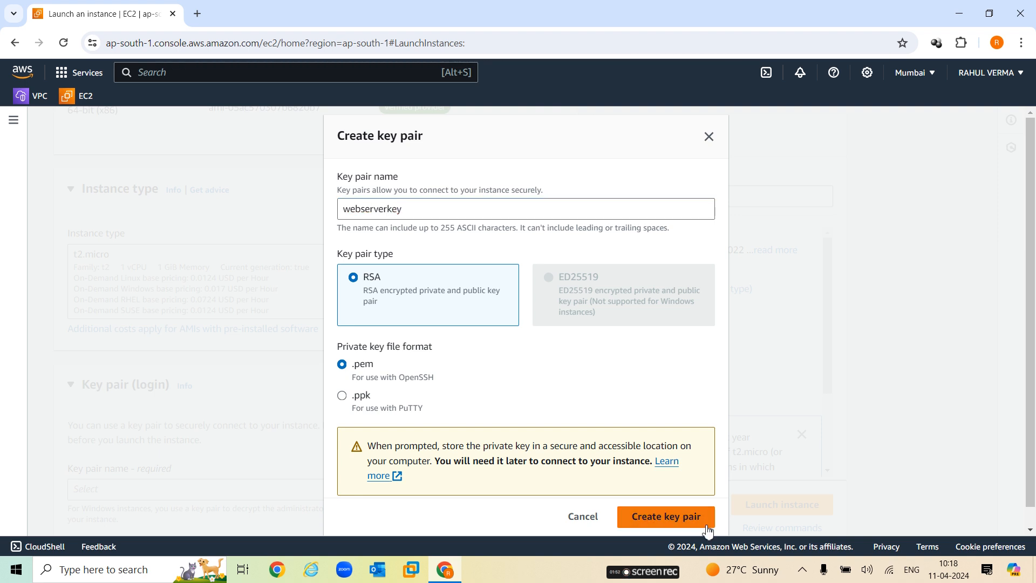
- Edit the network settings and set Auto-assign public IP to Enable
scroll(358, 423, "down", 6)
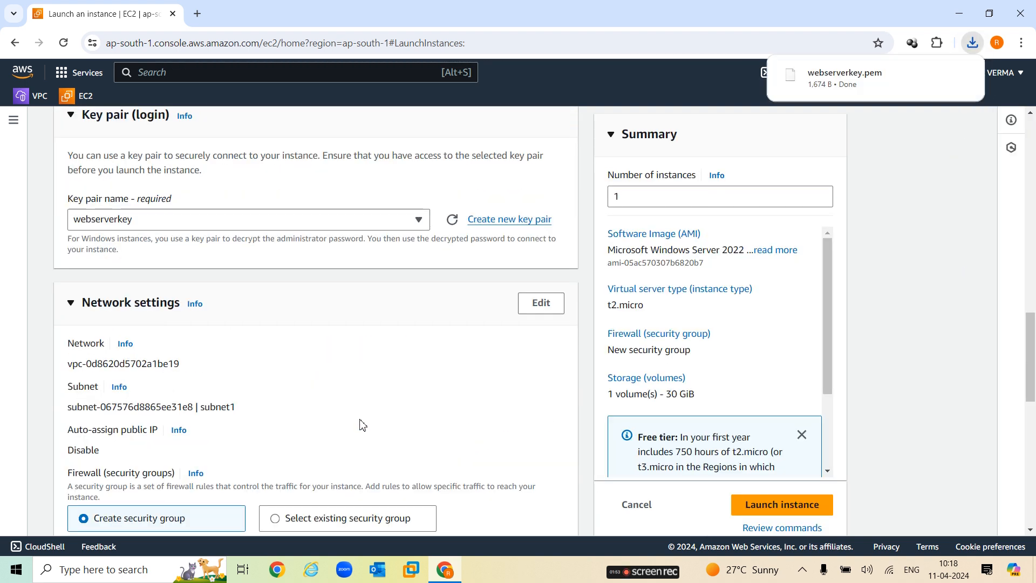
left_click(541, 302)
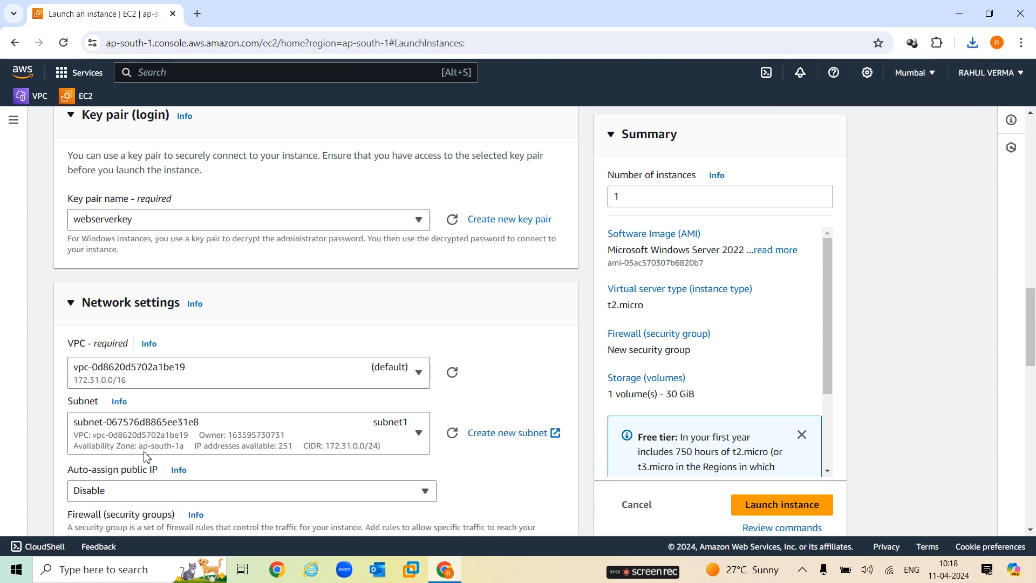
left_click(273, 491)
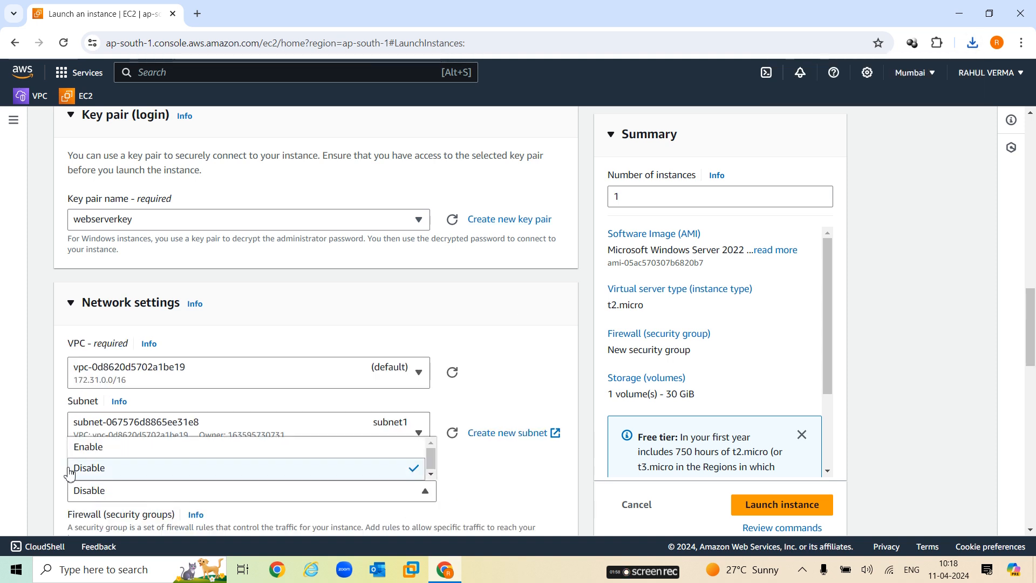
left_click(210, 446)
- Replace the default security group name with 'webserver-sg'
scroll(296, 433, "down", 3)
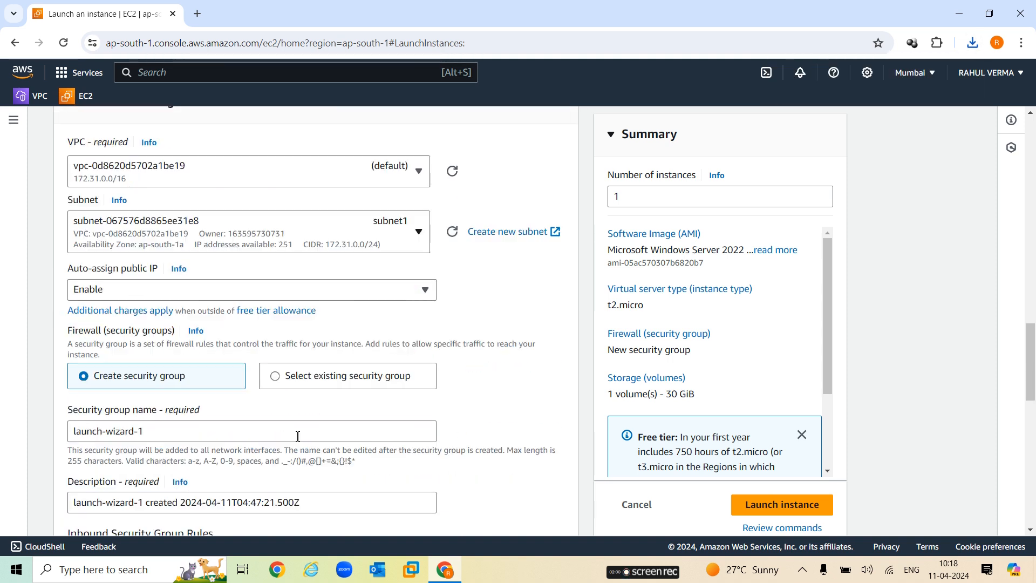
left_click(169, 430)
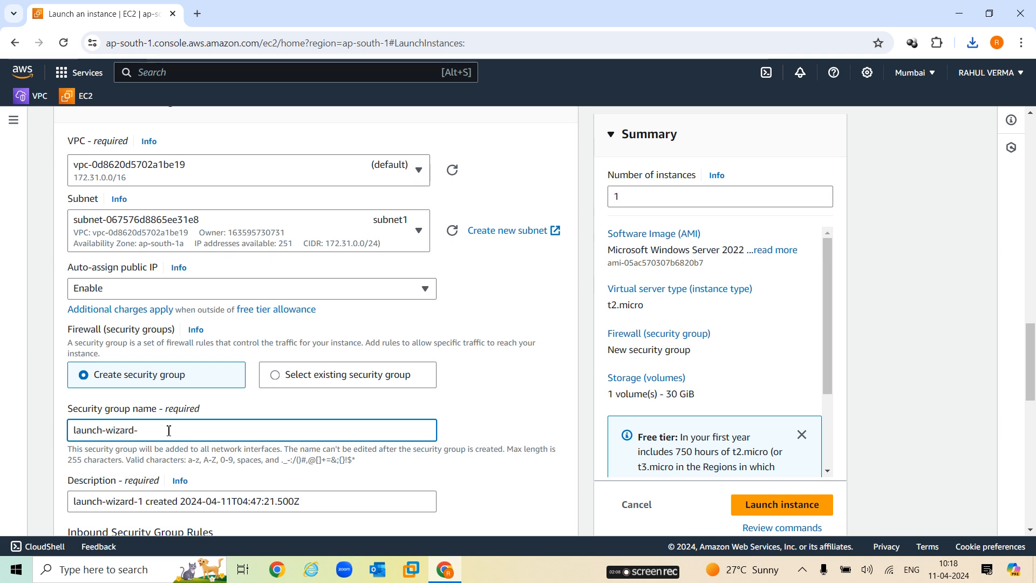
key("BackSpace")
key("BackSpace")
key("BackSpace")
key("BackSpace")
key("BackSpace")
key("BackSpace")
key("BackSpace")
key("BackSpace")
key("BackSpace")
key("BackSpace")
key("BackSpace")
key("BackSpace")
key("BackSpace")
key("BackSpace")
type("w")
type("ebserver")
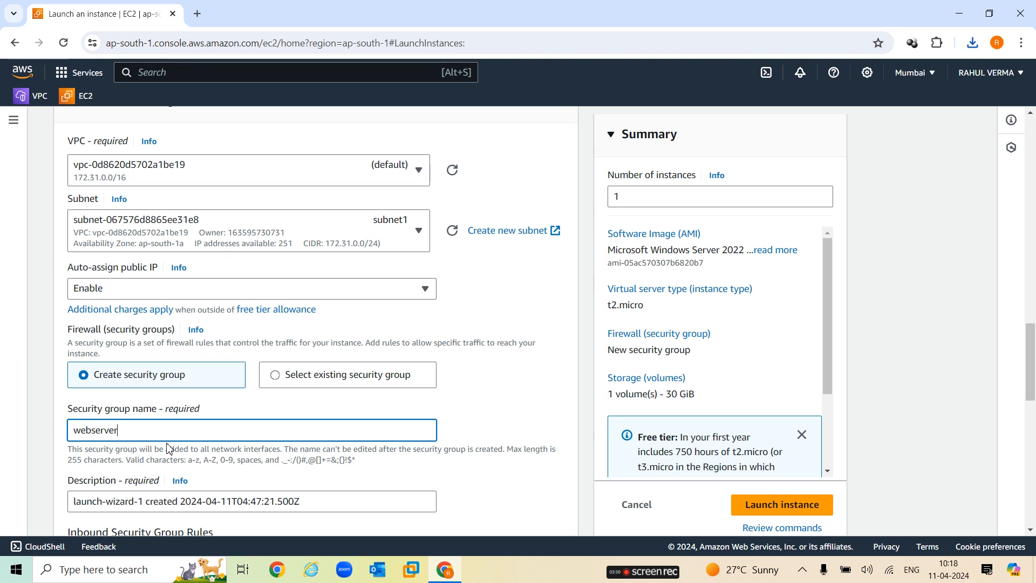
type("-sg")
- Add a second inbound rule for HTTP on port 80 with source Anywhere
scroll(340, 475, "down", 3)
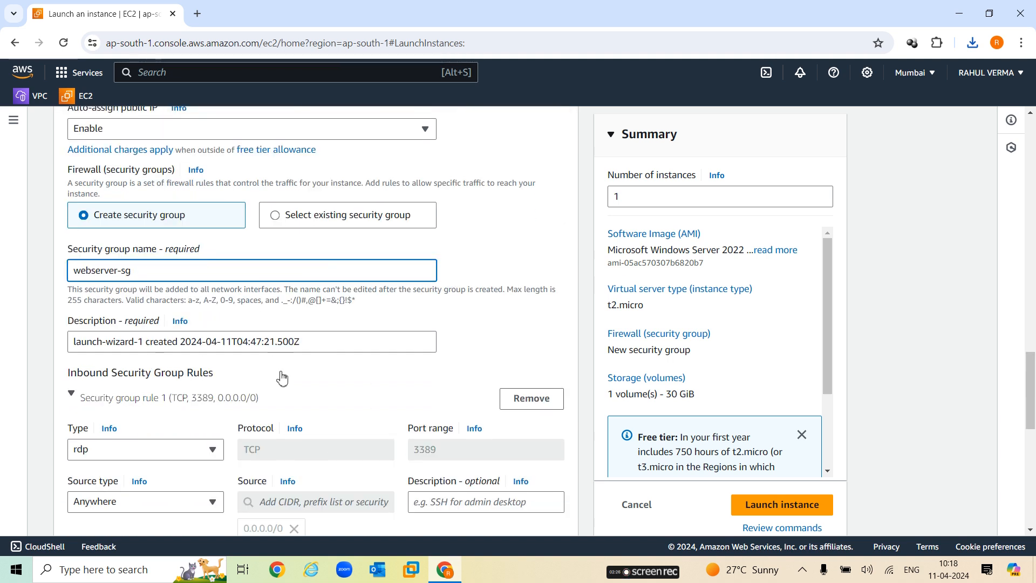
scroll(282, 378, "down", 2)
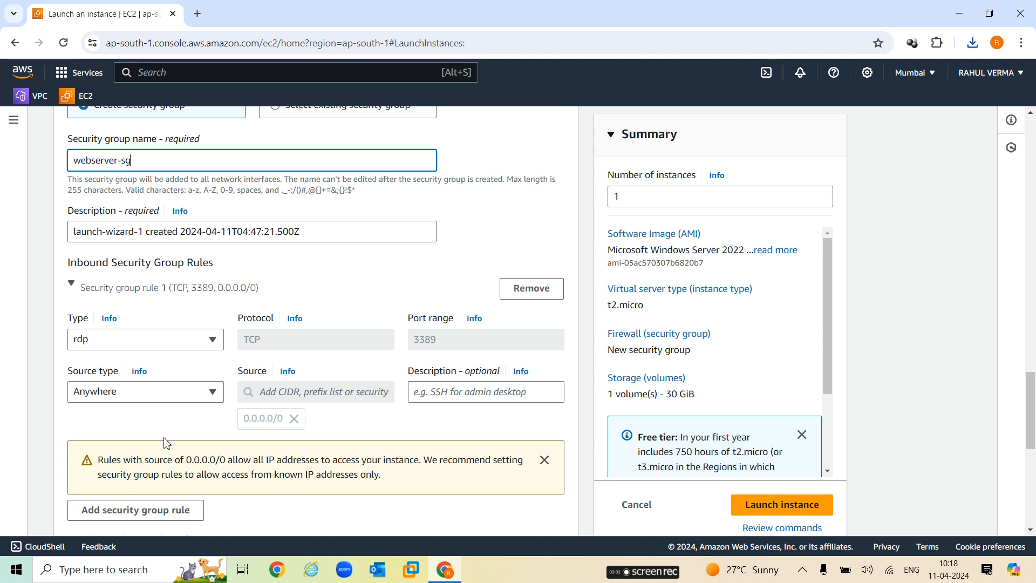
scroll(171, 414, "down", 1)
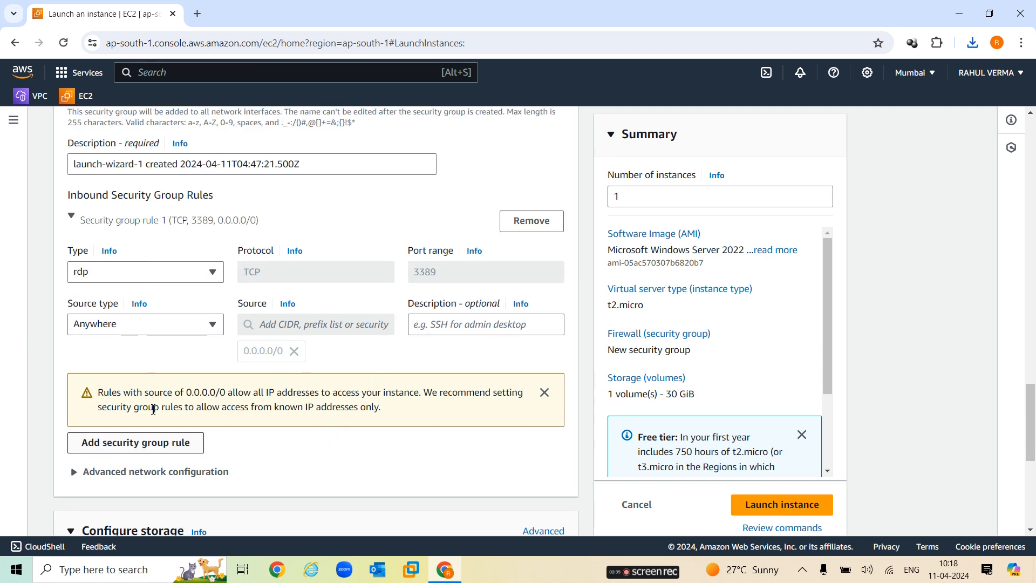
left_click(162, 443)
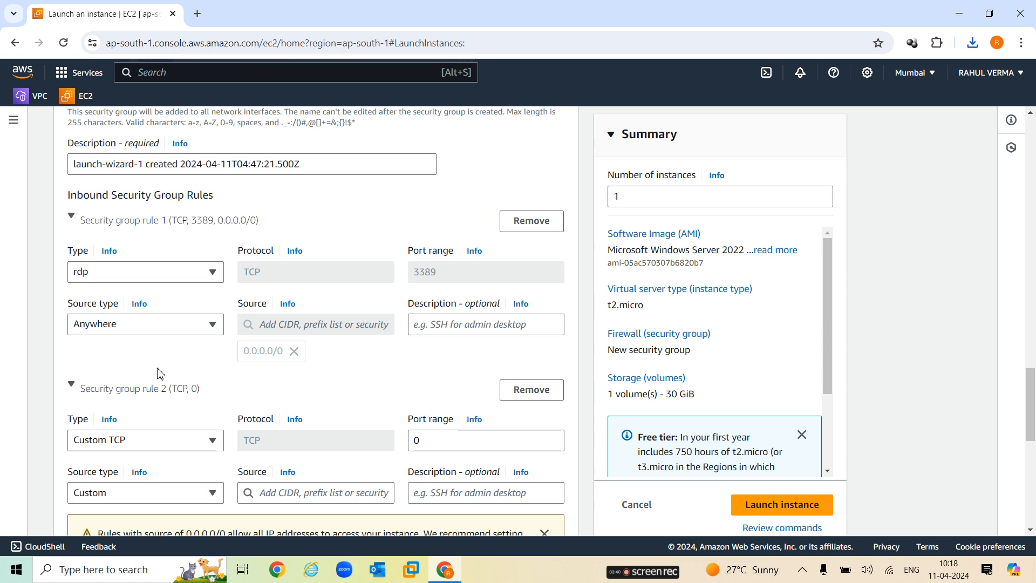
scroll(157, 370, "down", 2)
left_click(156, 308)
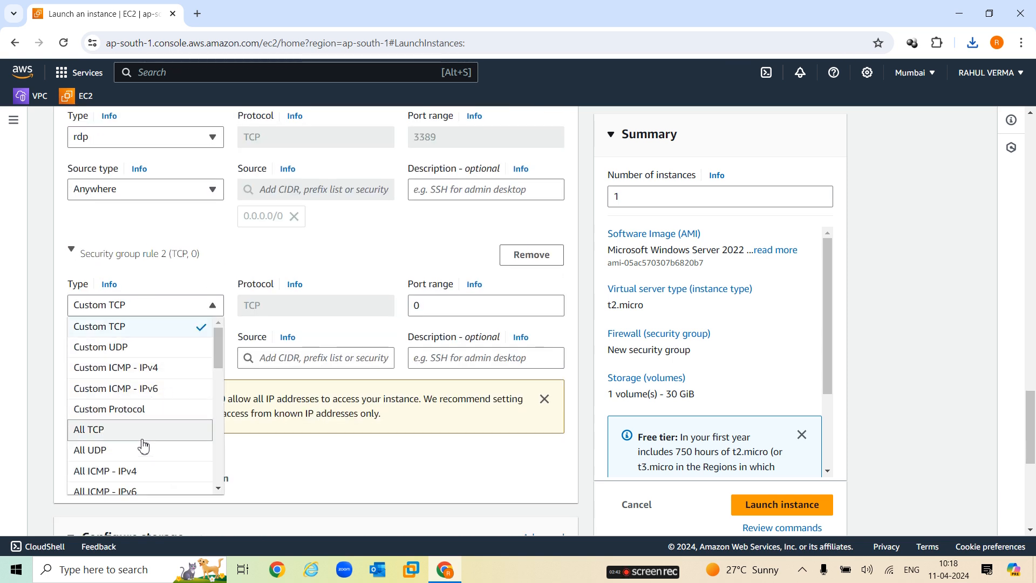
scroll(157, 432, "down", 2)
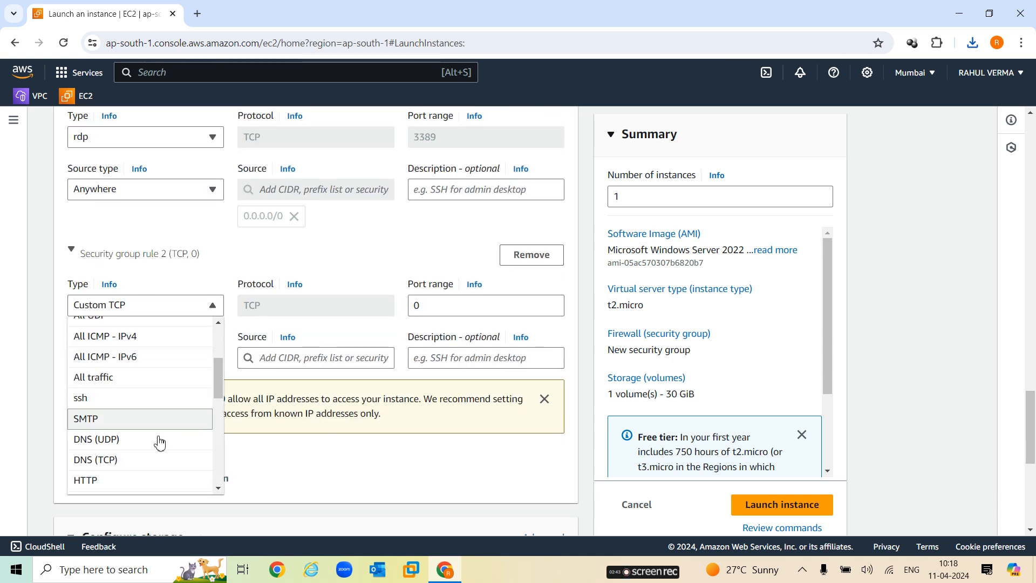
left_click(116, 480)
left_click(153, 359)
left_click(108, 379)
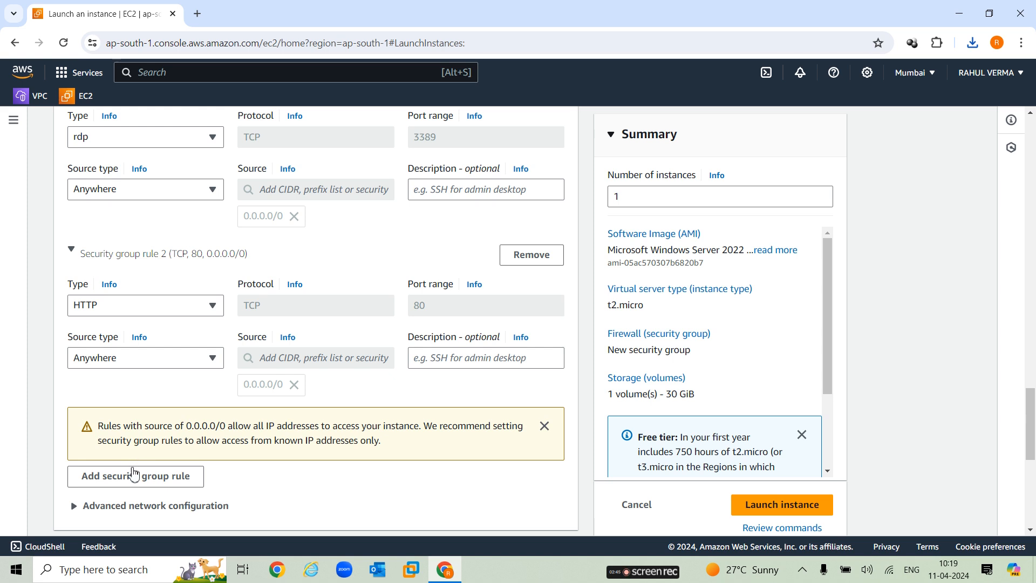
- Add a third inbound rule of type HTTPS on port 443
left_click(136, 476)
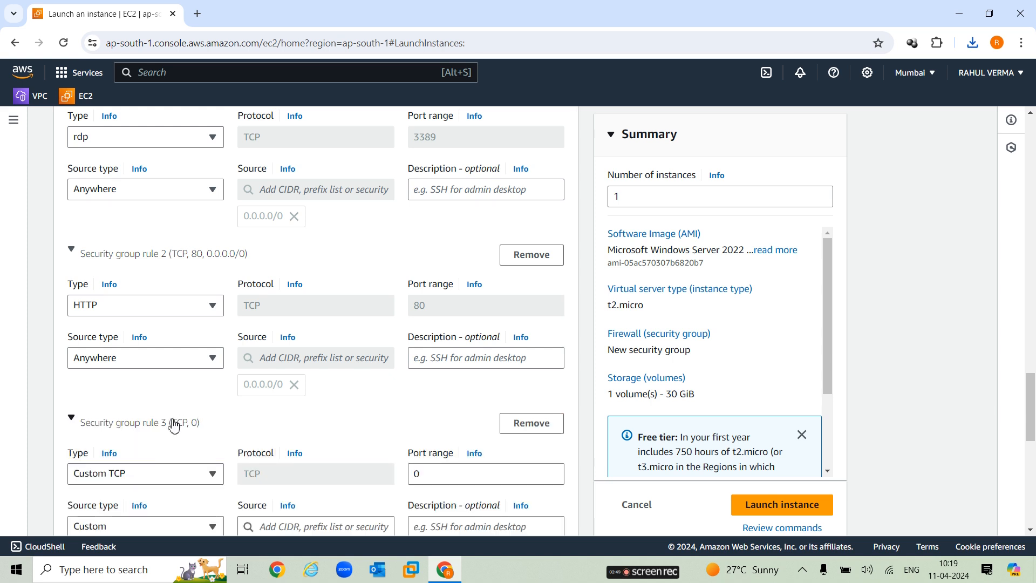
scroll(166, 421, "down", 2)
left_click(174, 347)
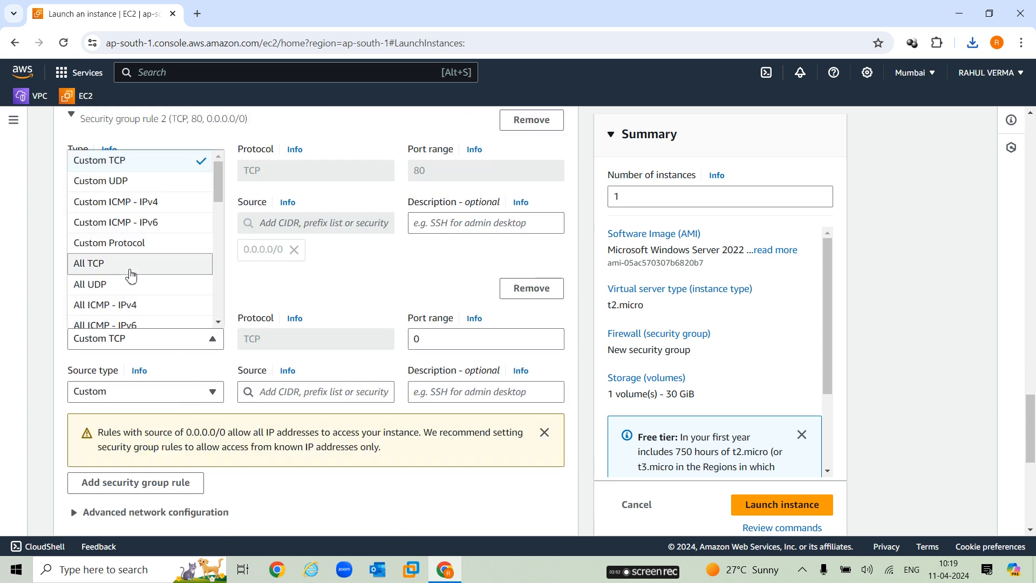
scroll(132, 267, "down", 3)
scroll(122, 308, "down", 2)
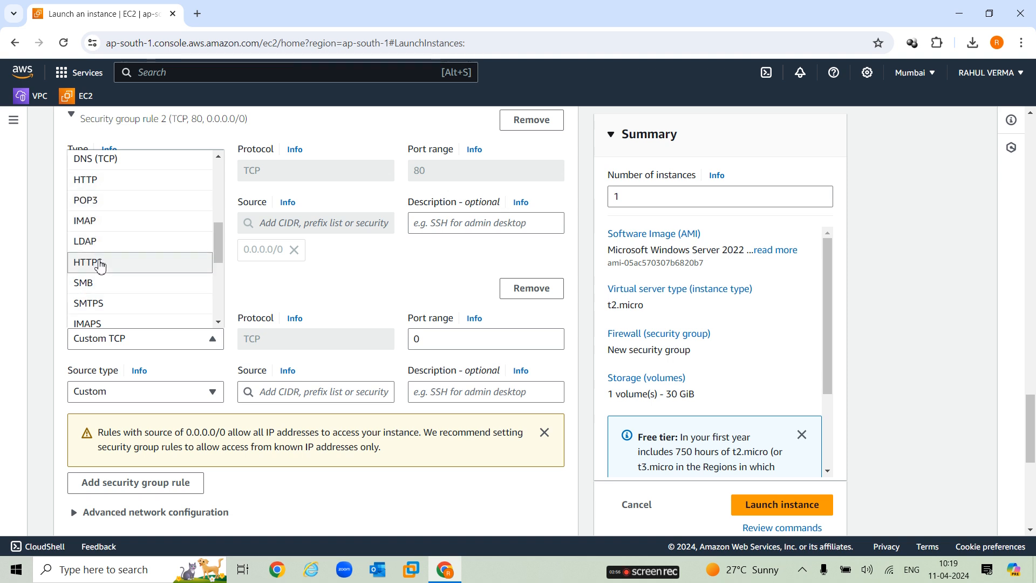
left_click(100, 266)
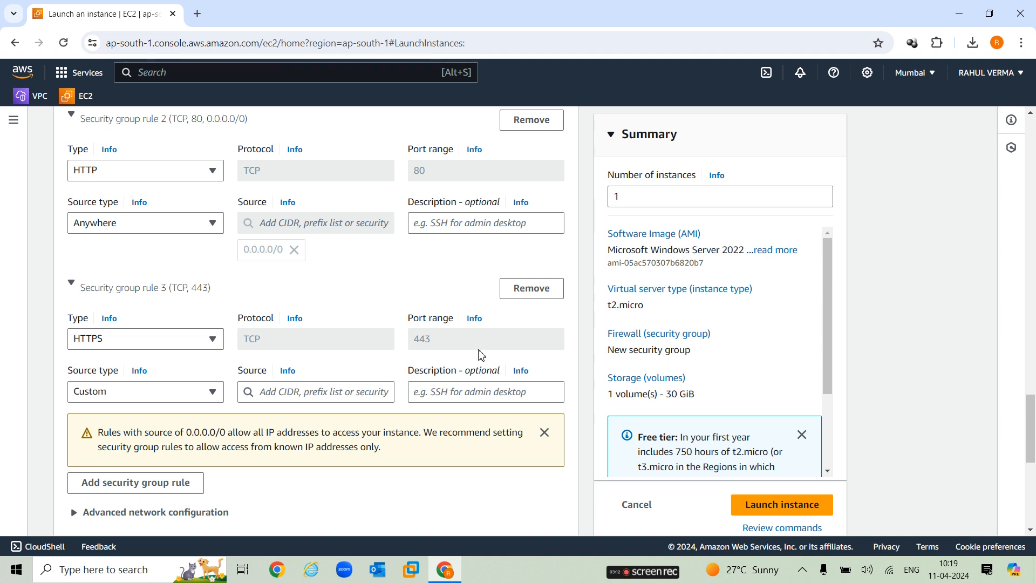
scroll(364, 275, "down", 6)
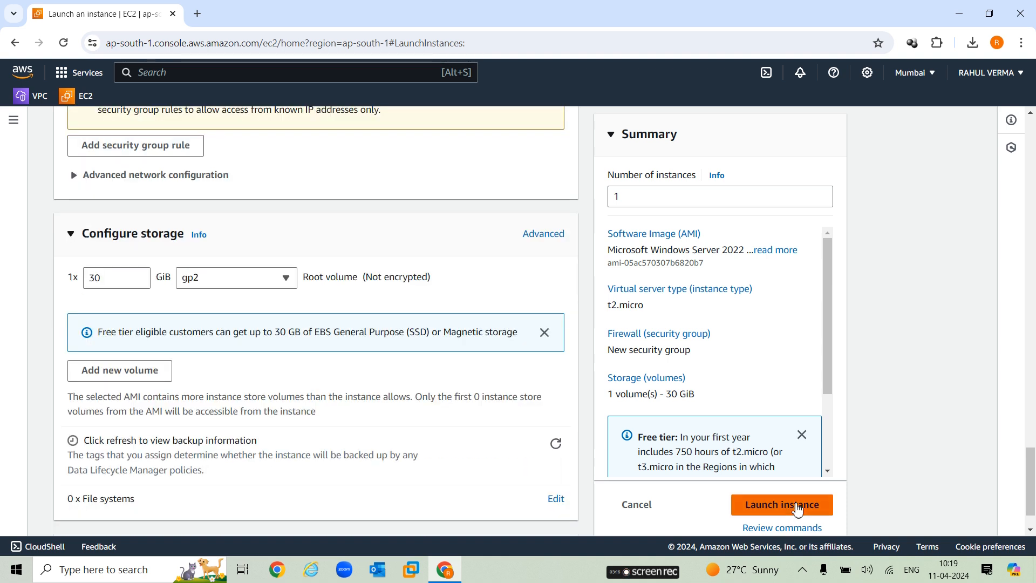
- Set the HTTPS rule's source to Anywhere and launch the instance
left_click(797, 509)
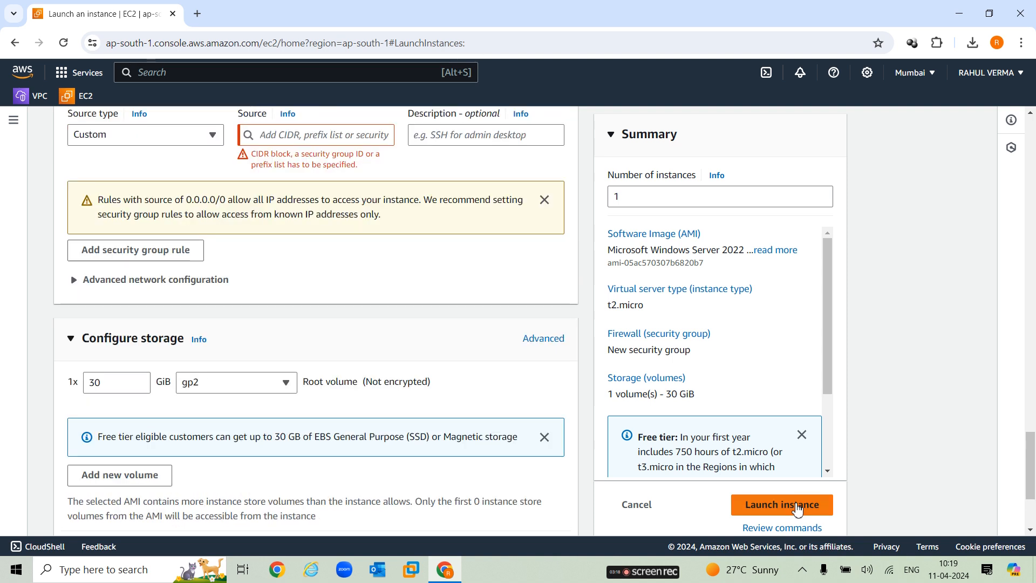
scroll(274, 243, "up", 4)
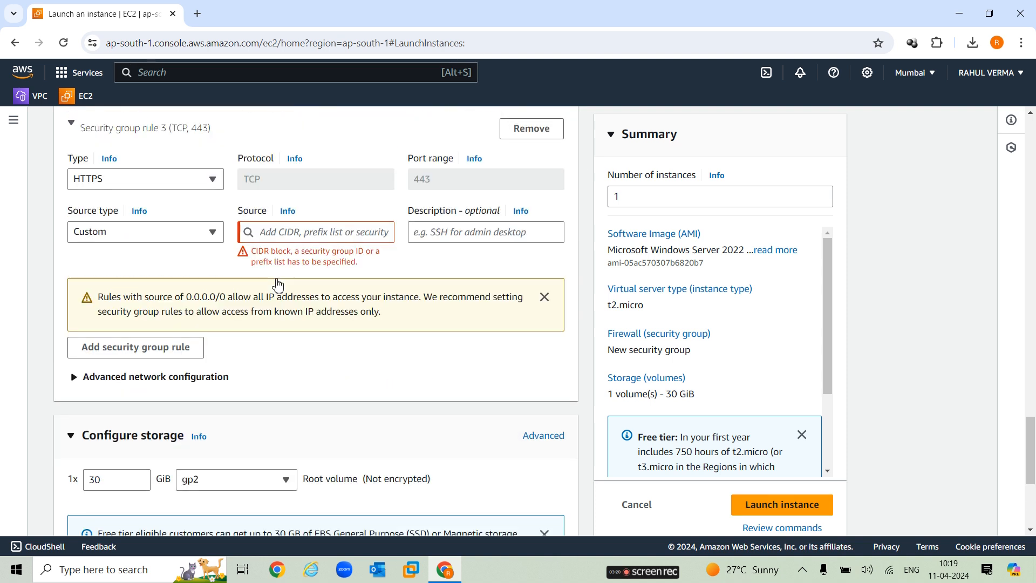
left_click(176, 339)
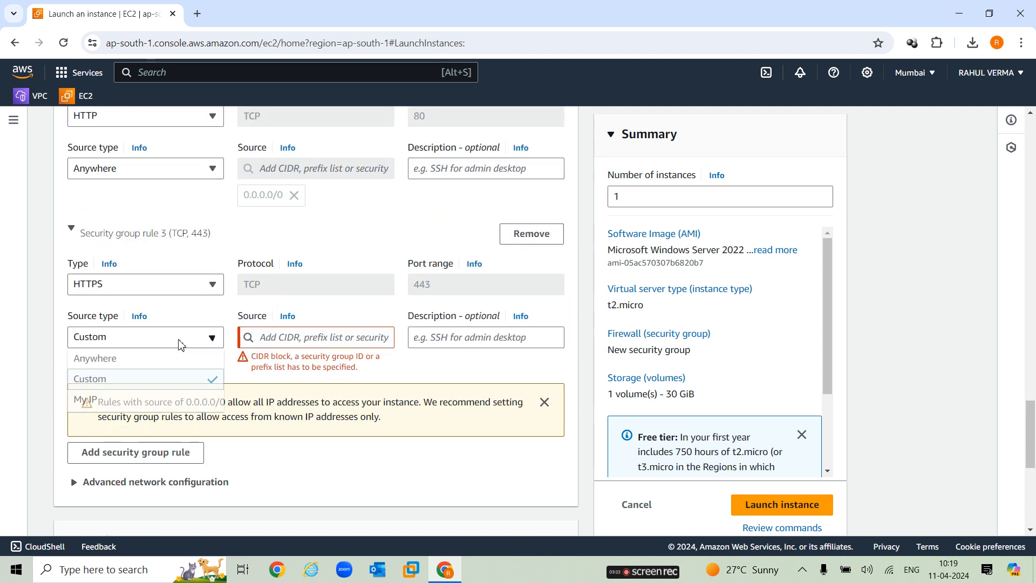
left_click(130, 361)
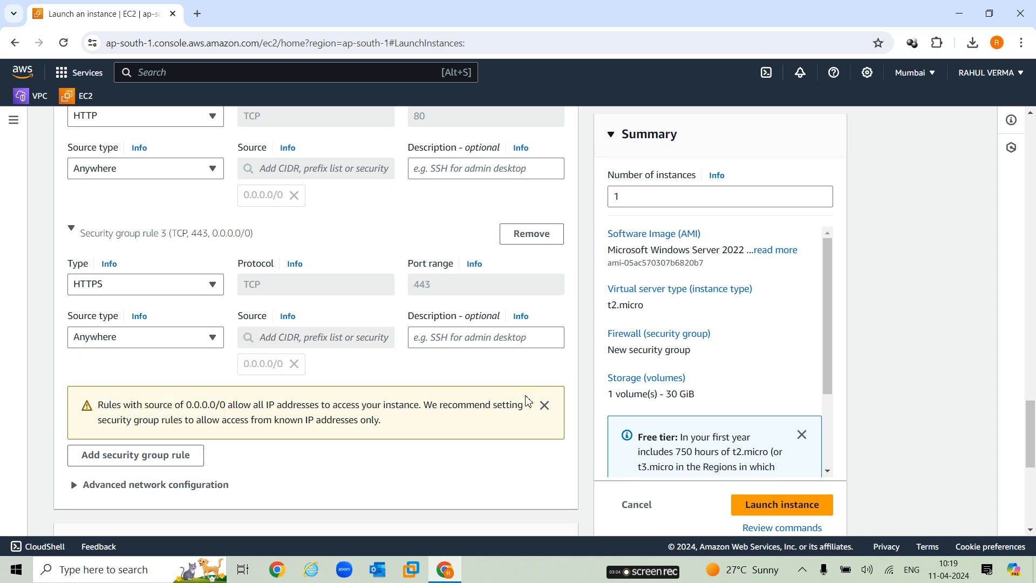
scroll(775, 488, "down", 5)
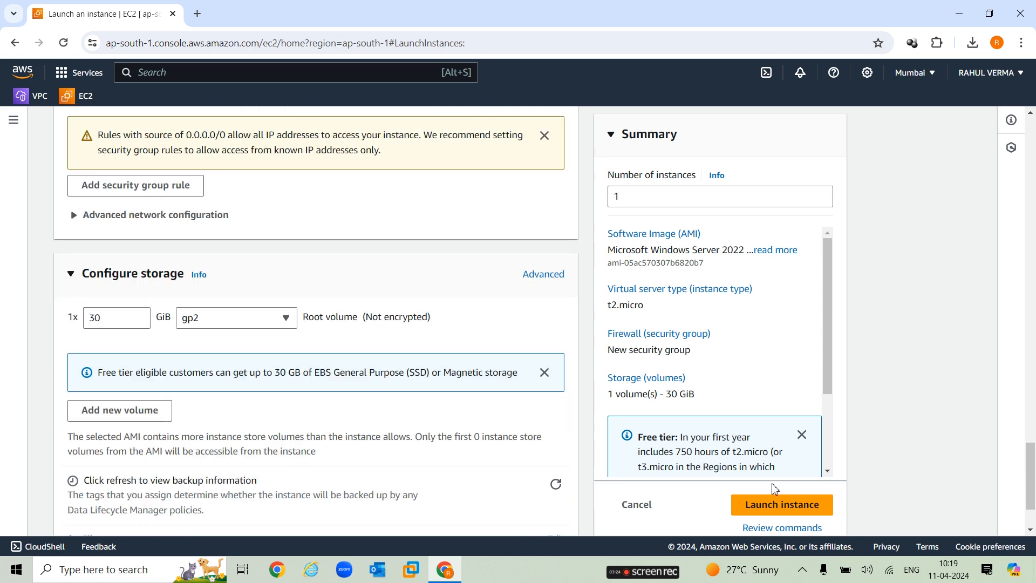
left_click(783, 510)
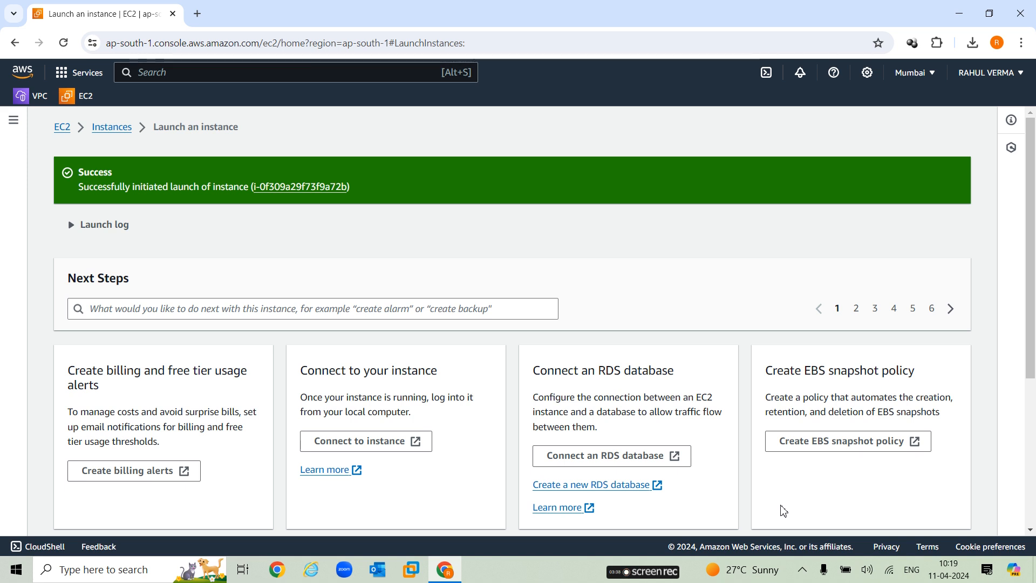
- View all instances, filter to Running, and select the webserver instance
scroll(711, 243, "down", 5)
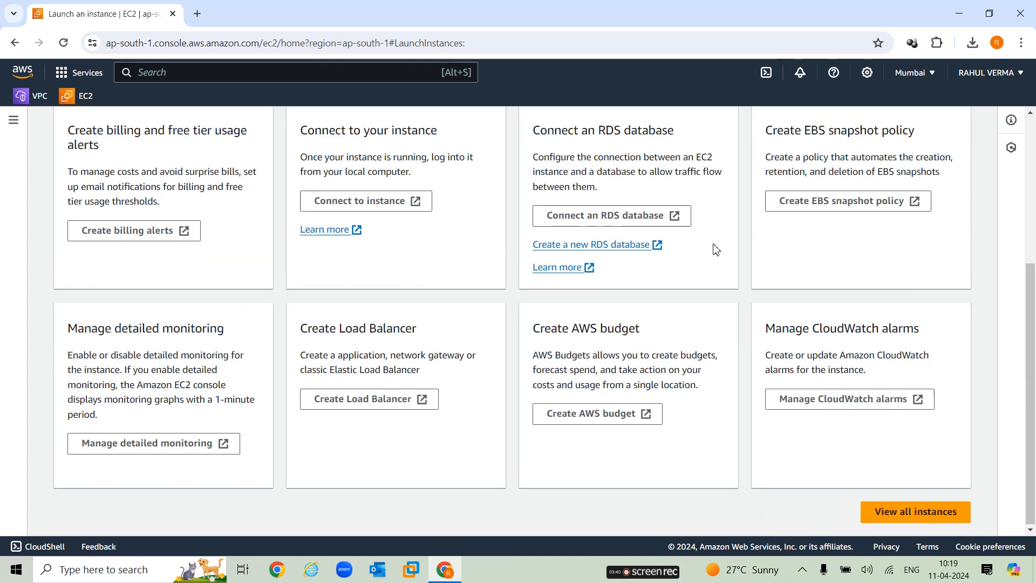
left_click(917, 513)
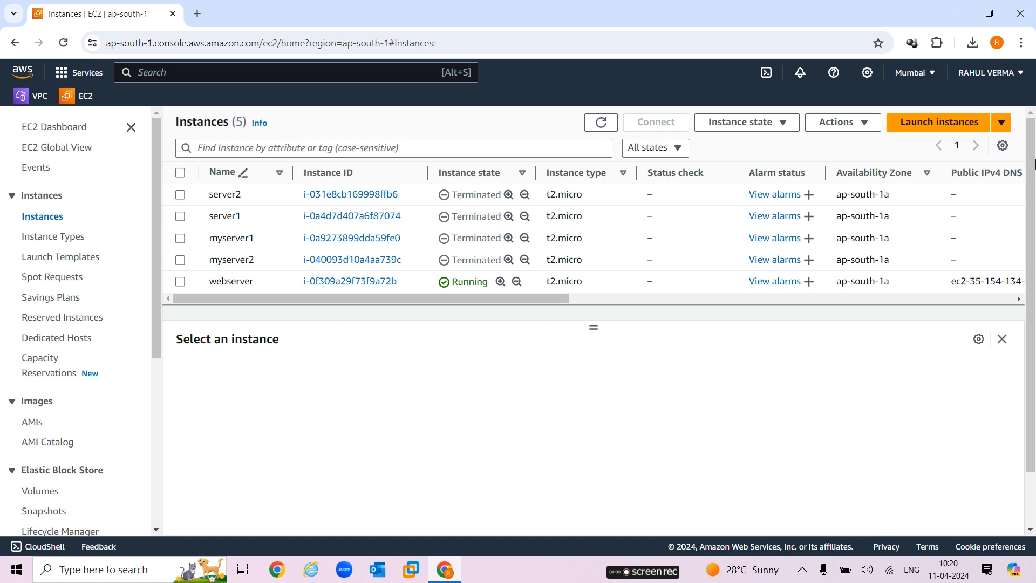
left_click(661, 148)
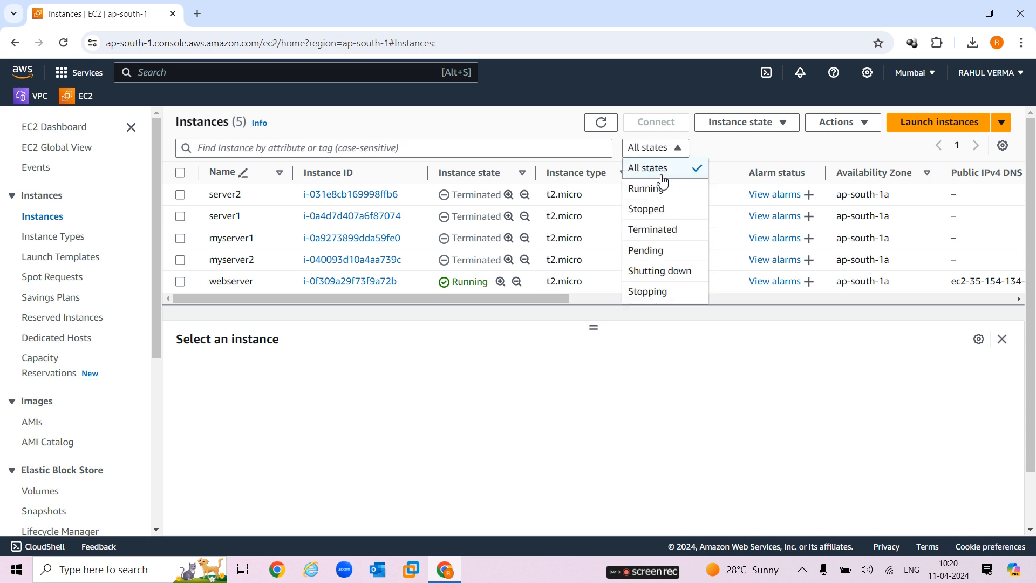
left_click(650, 190)
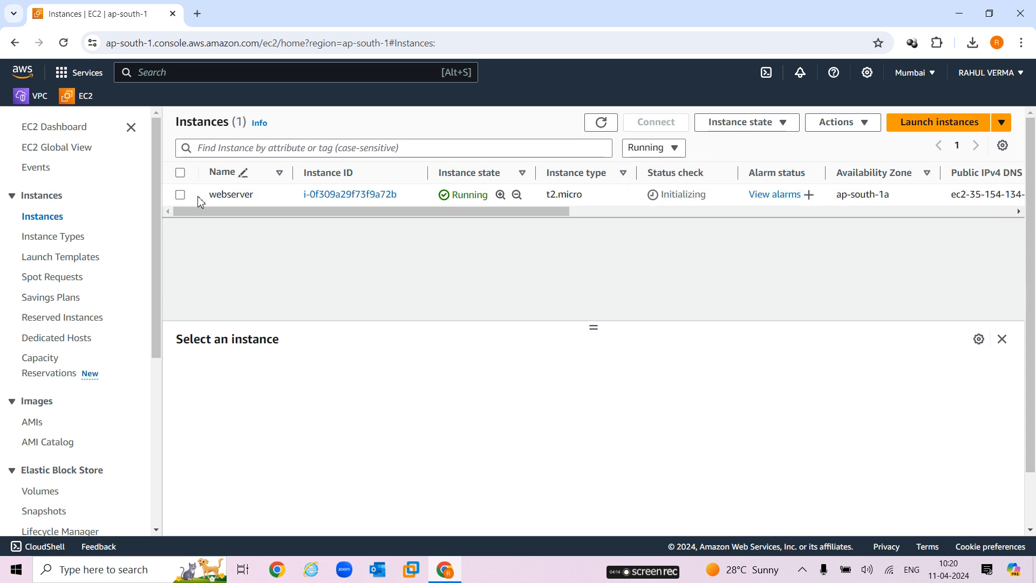
left_click(180, 194)
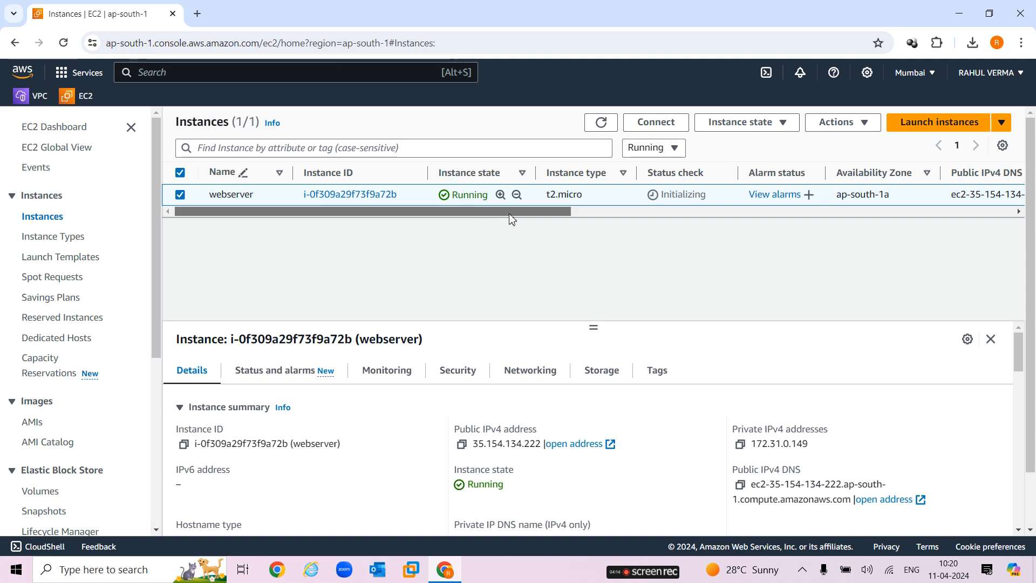
left_click_drag(510, 214, 626, 216)
left_click(490, 213)
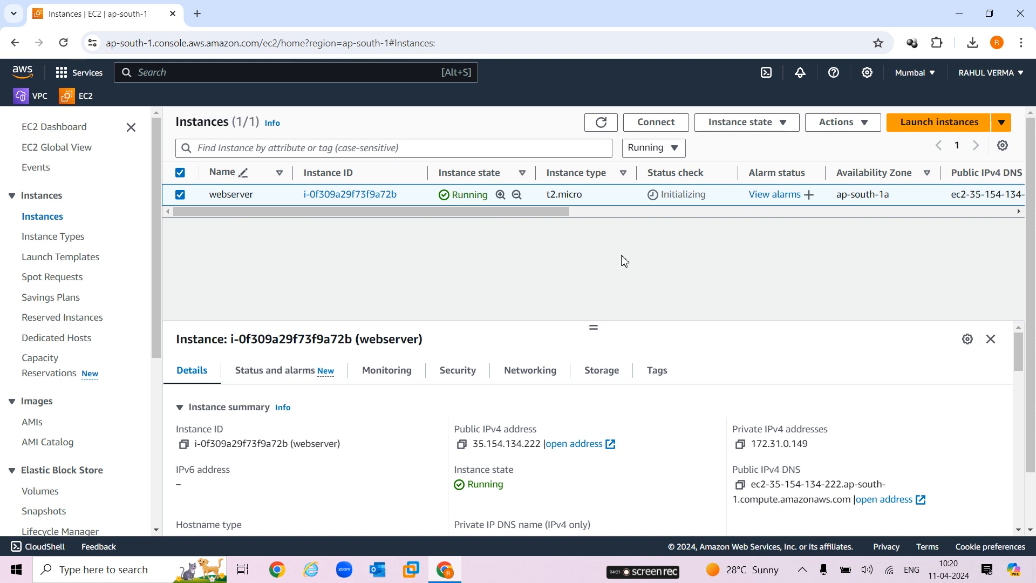
left_click(660, 123)
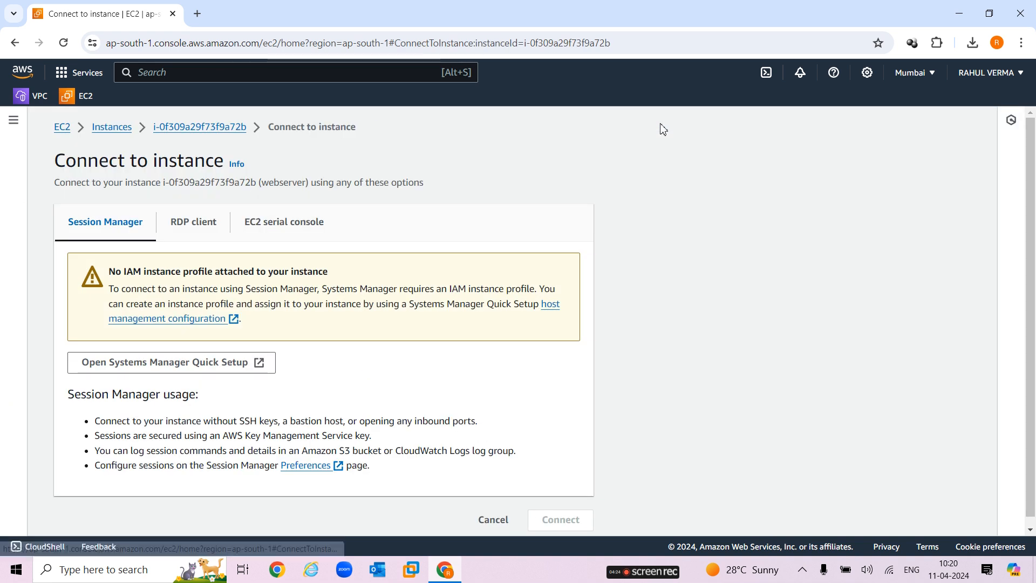
- Download webserver.rdp from the RDP client tab and request the Windows password
left_click(195, 232)
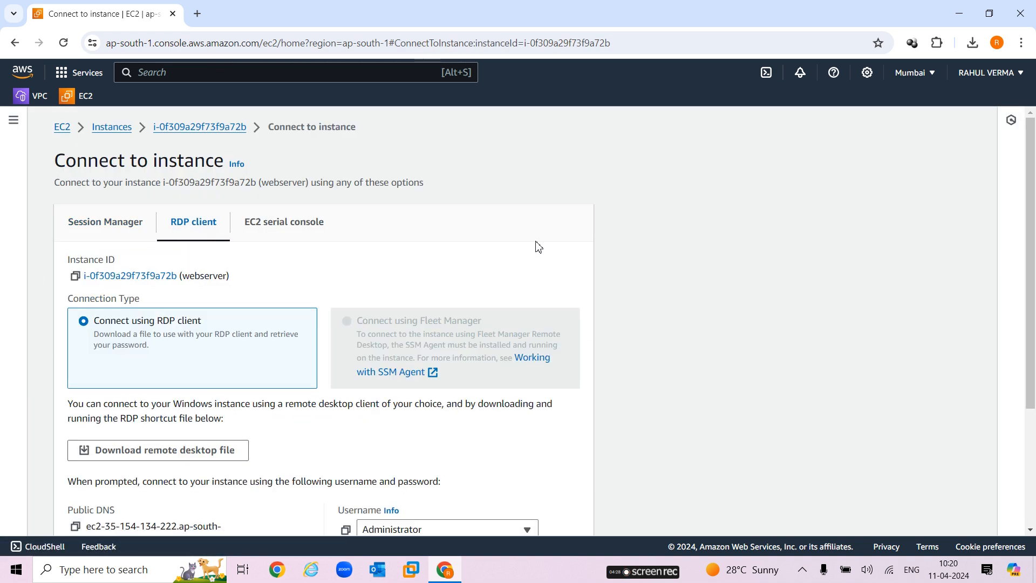
scroll(513, 259, "down", 3)
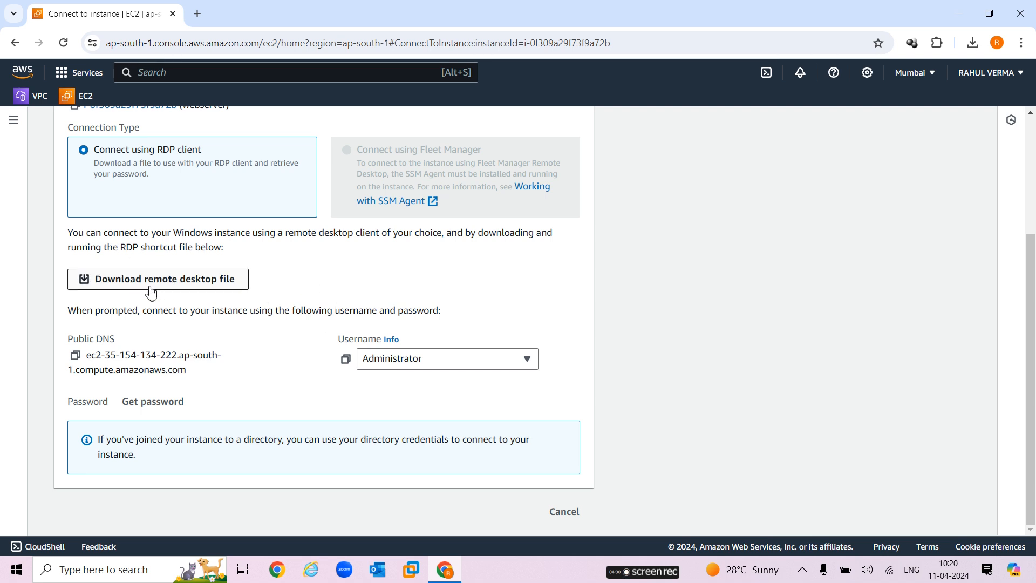
left_click(216, 287)
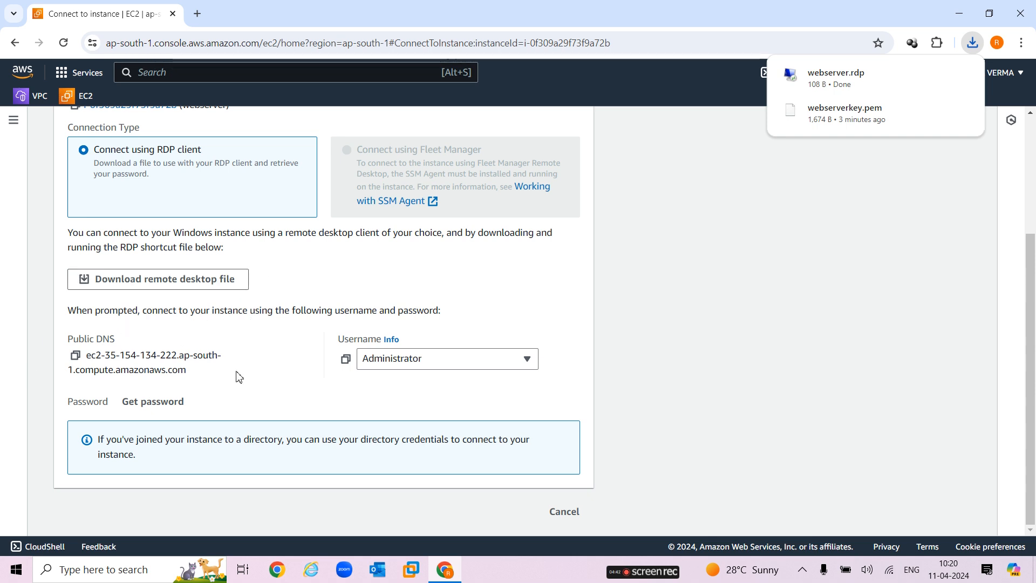
left_click(162, 412)
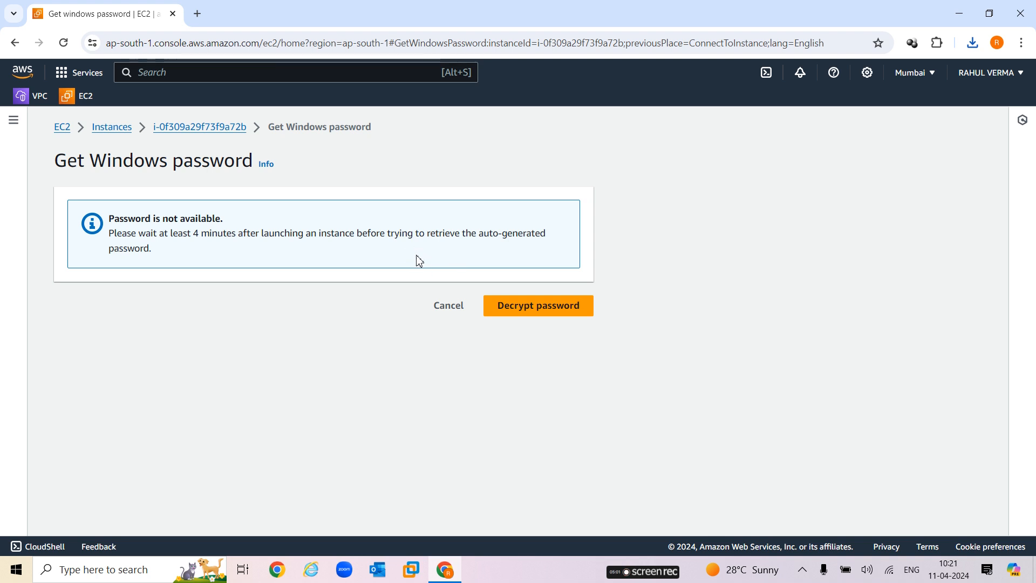
- Return to the EC2 dashboard, list running instances, and select webserver
left_click(447, 307)
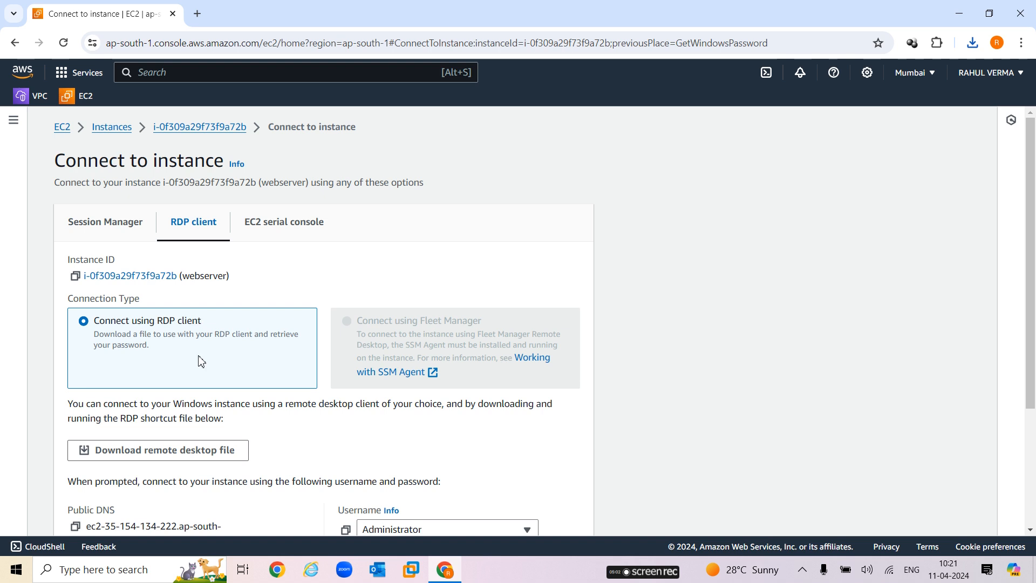
scroll(289, 423, "down", 3)
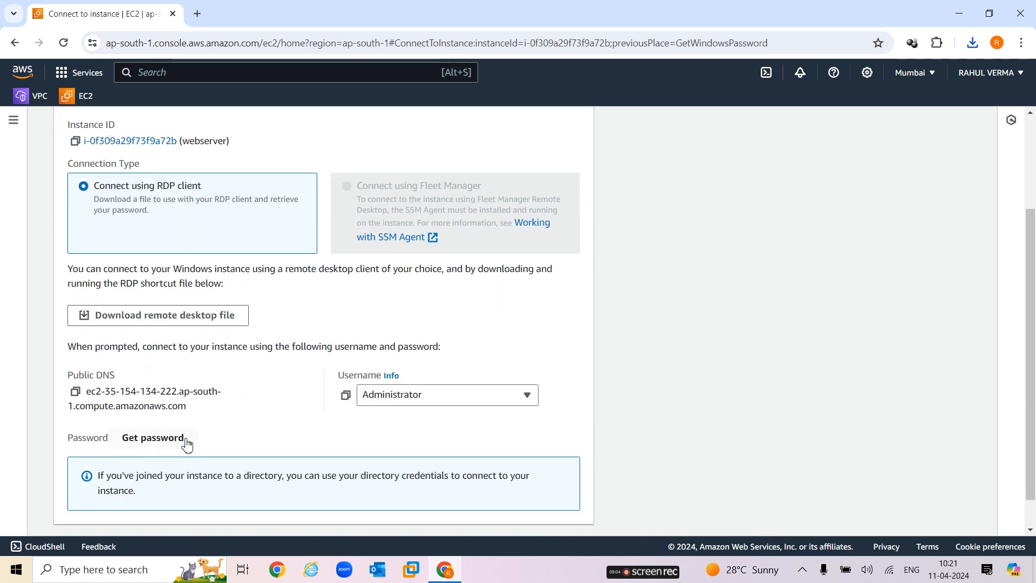
scroll(256, 229, "up", 3)
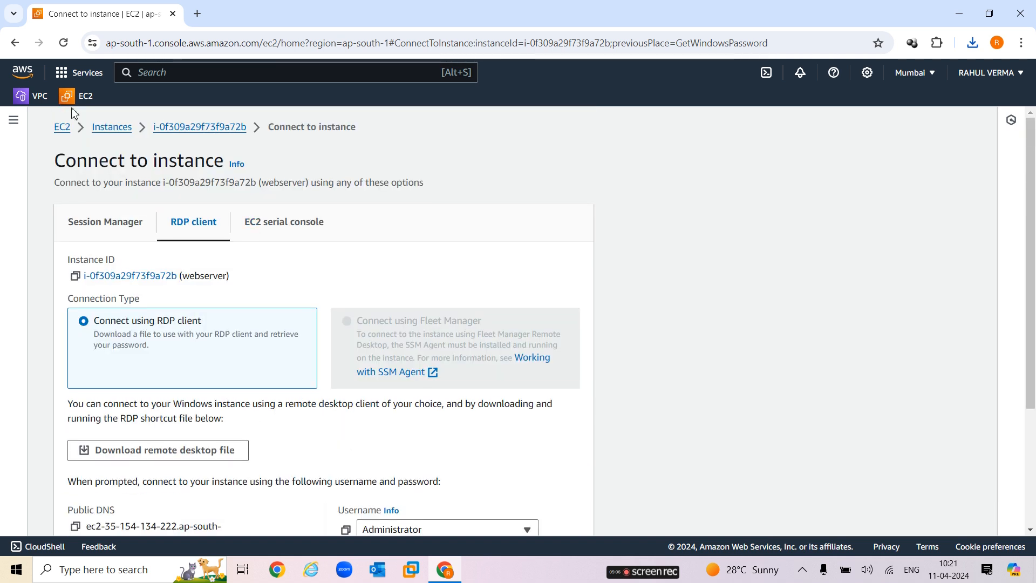
left_click(76, 96)
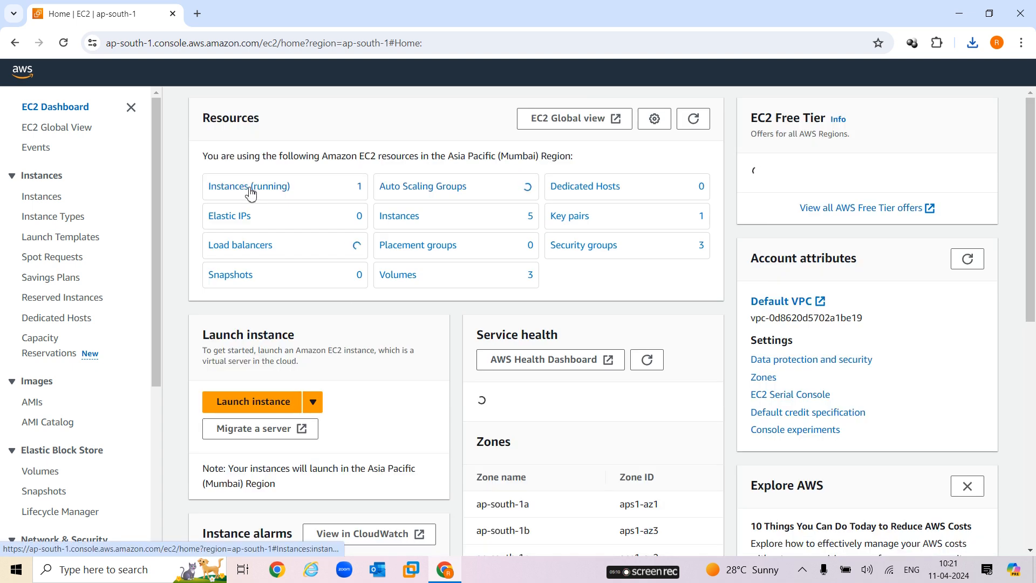
left_click(250, 191)
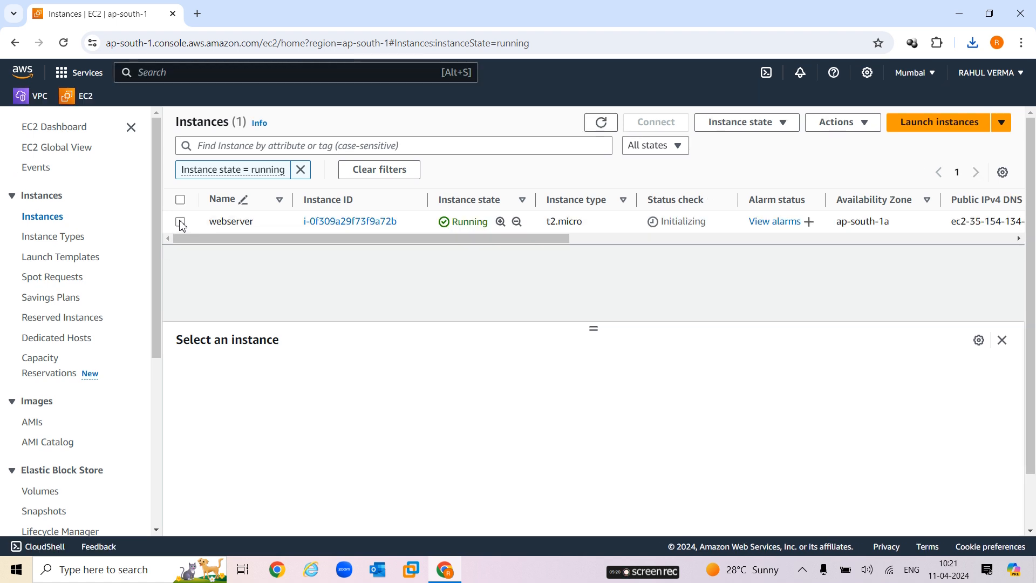
left_click(219, 224)
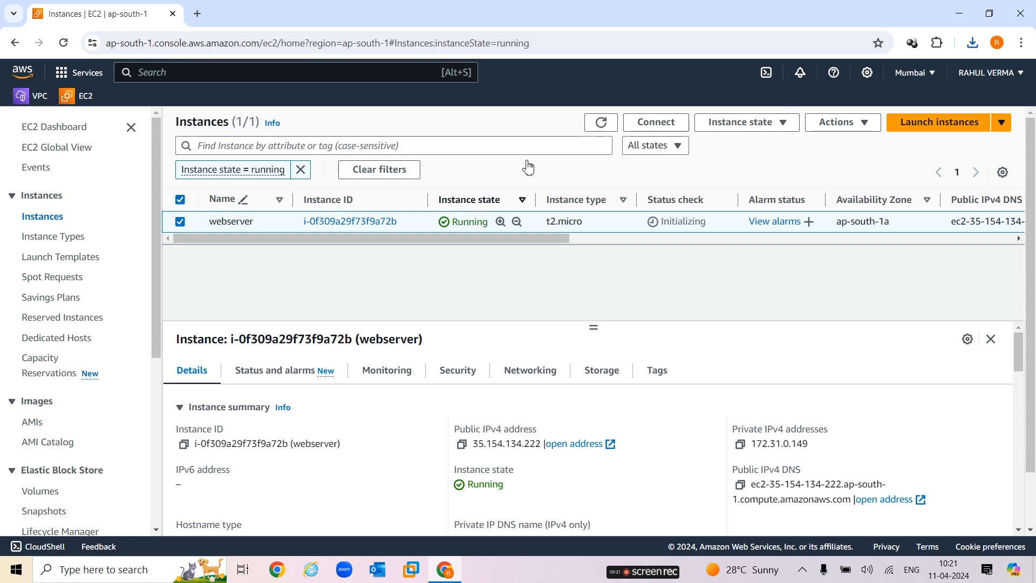
- Refresh the instance list, check webserver's Storage details, and open its Connect page
left_click(602, 124)
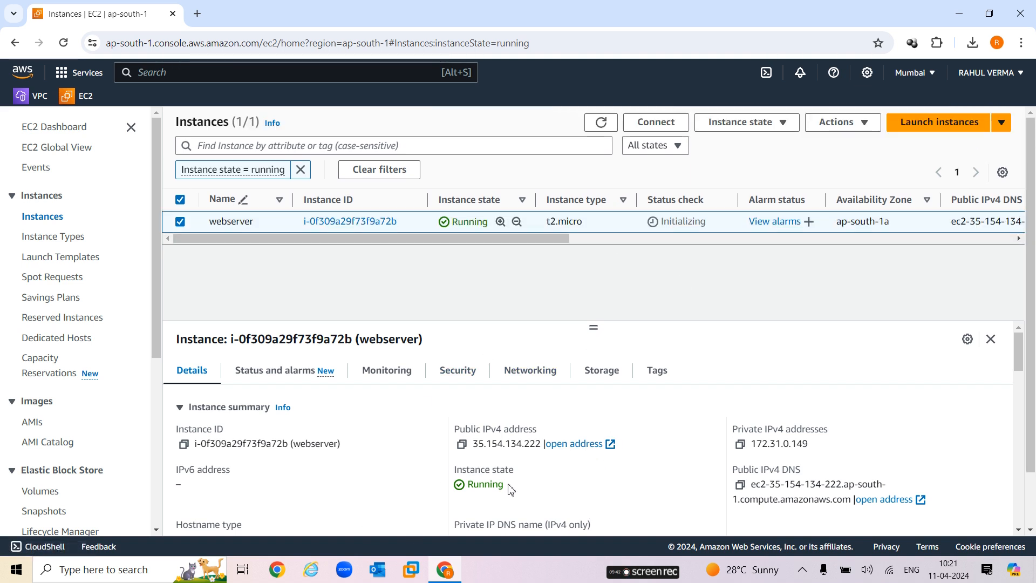
scroll(606, 426, "down", 15)
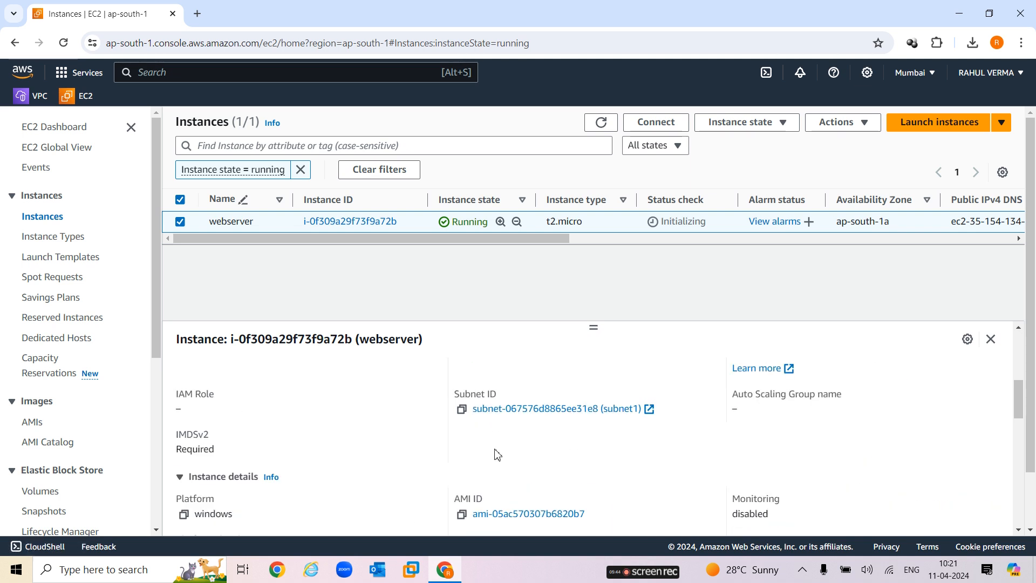
scroll(599, 459, "up", 15)
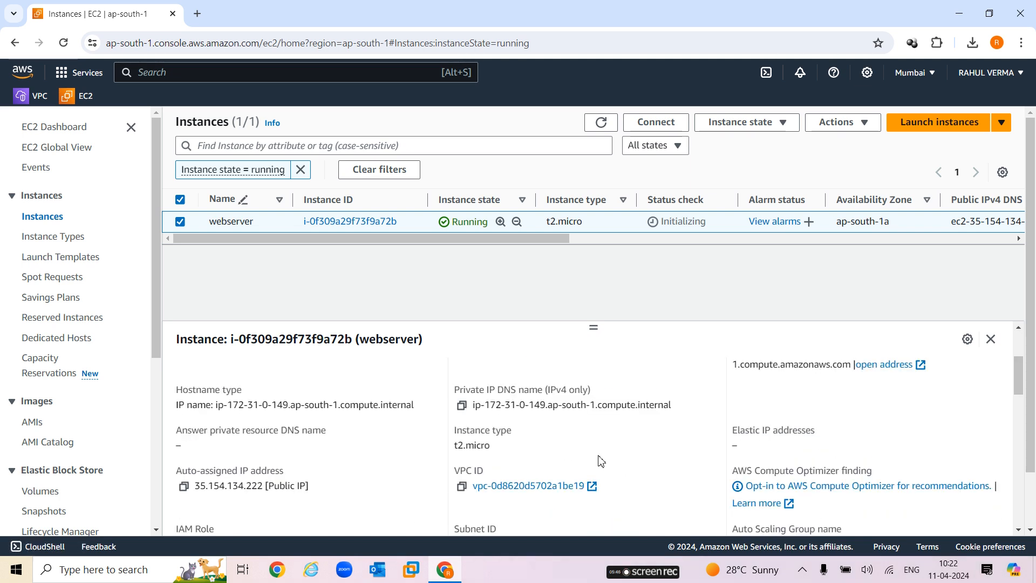
left_click(602, 372)
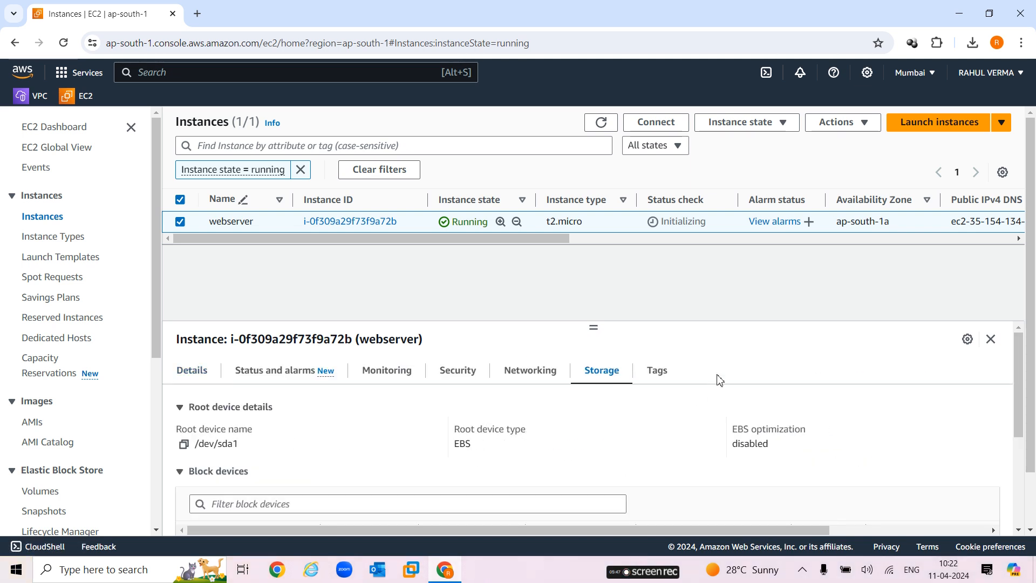
scroll(416, 499, "down", 4)
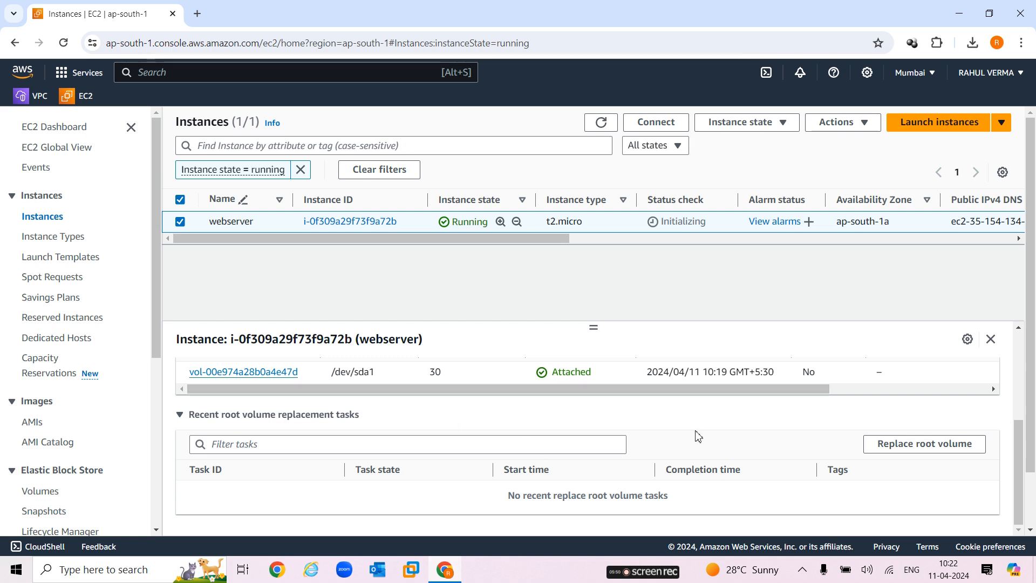
scroll(693, 435, "up", 4)
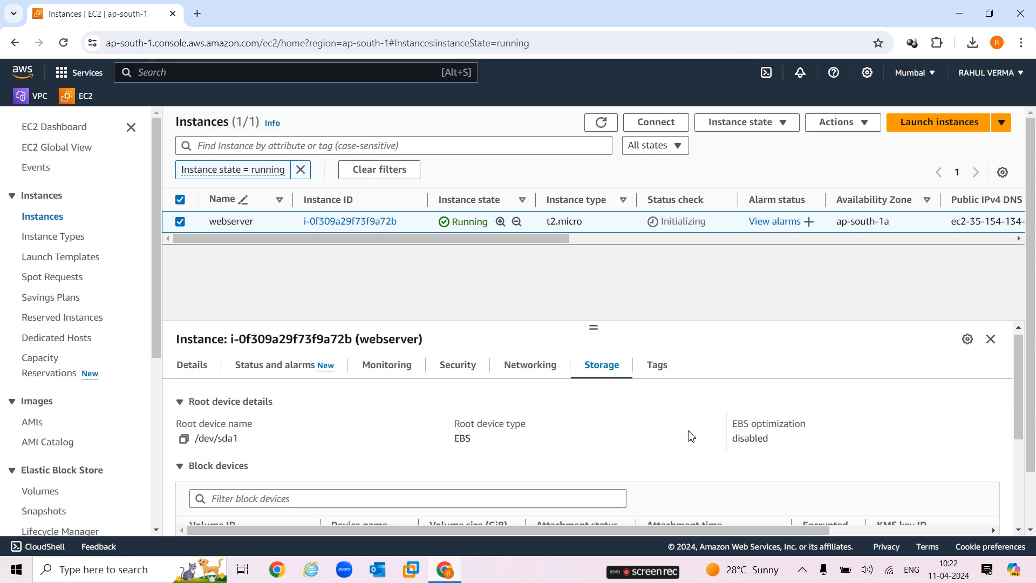
left_click(603, 122)
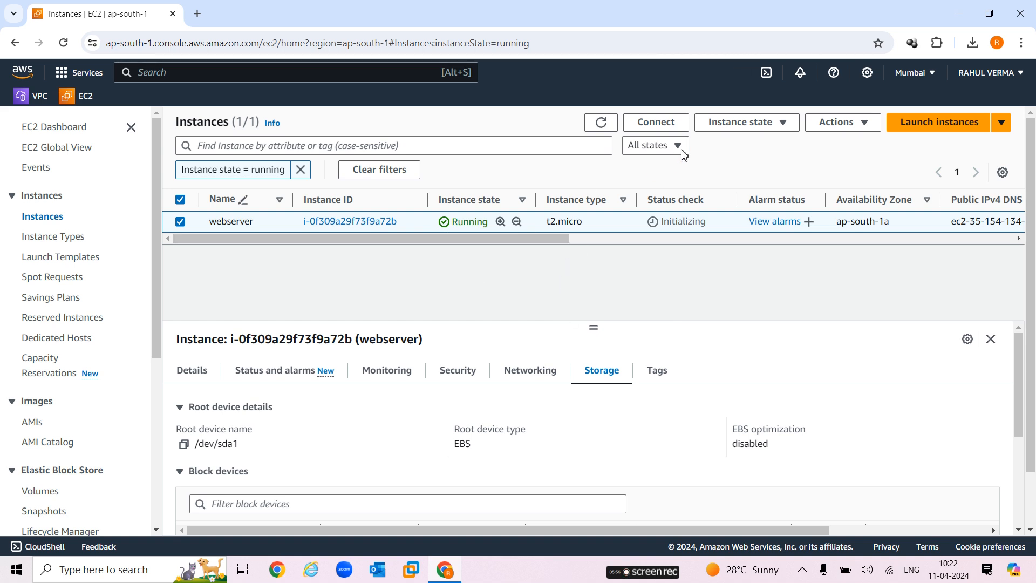
left_click(656, 122)
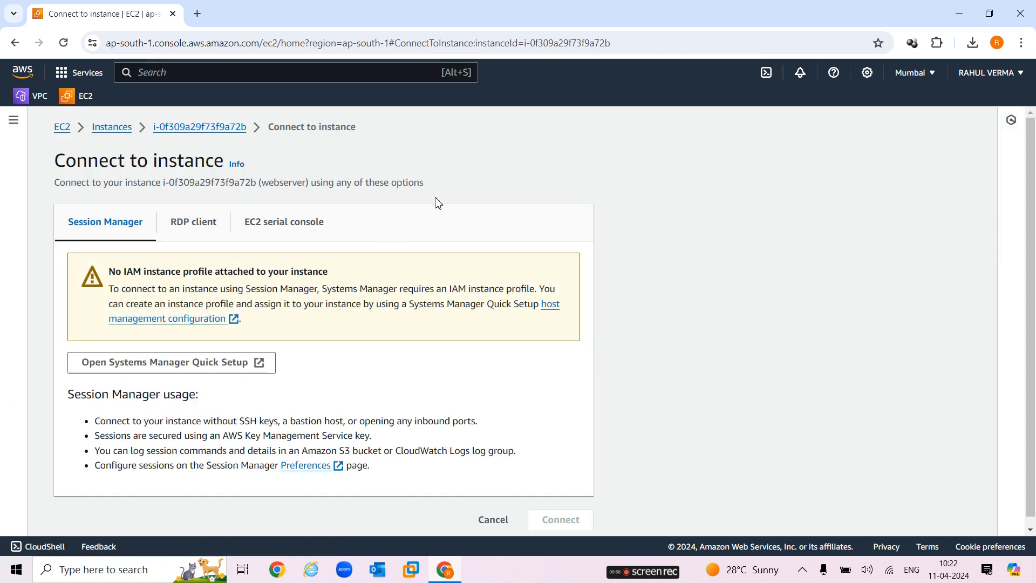
- Go to the Get Windows password page from the RDP client tab
scroll(424, 210, "down", 1)
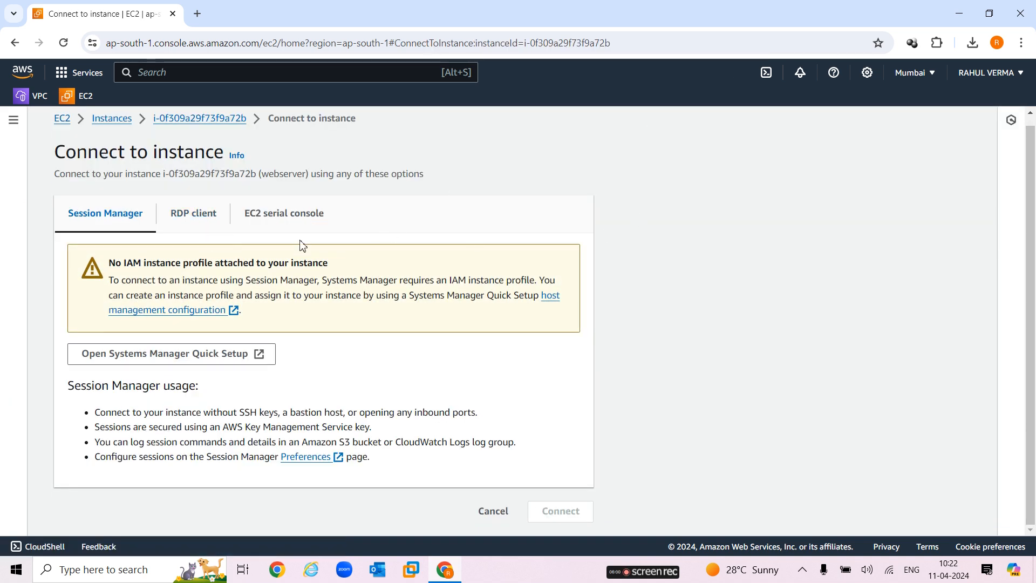
left_click(193, 213)
scroll(426, 314, "down", 3)
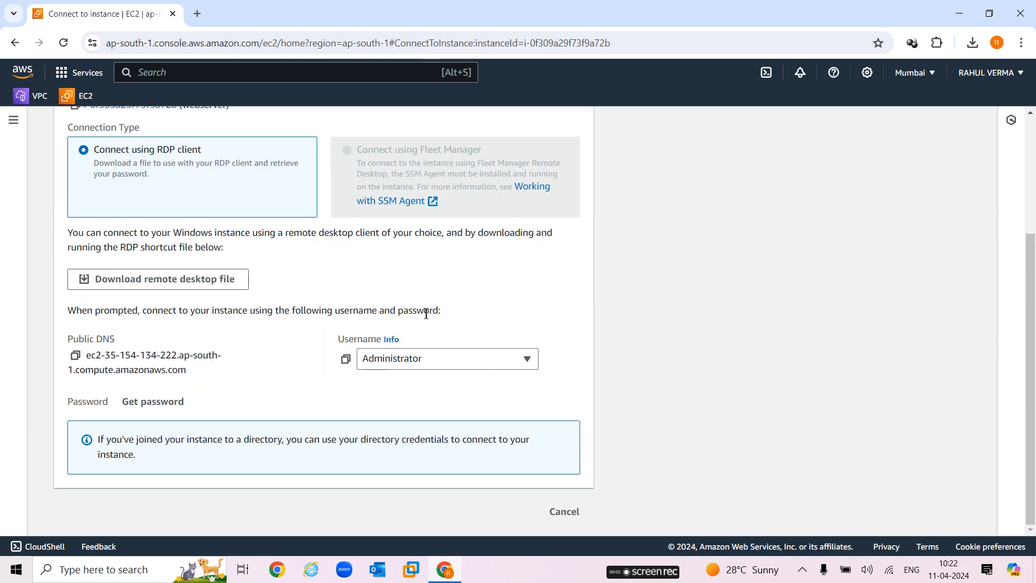
left_click(141, 408)
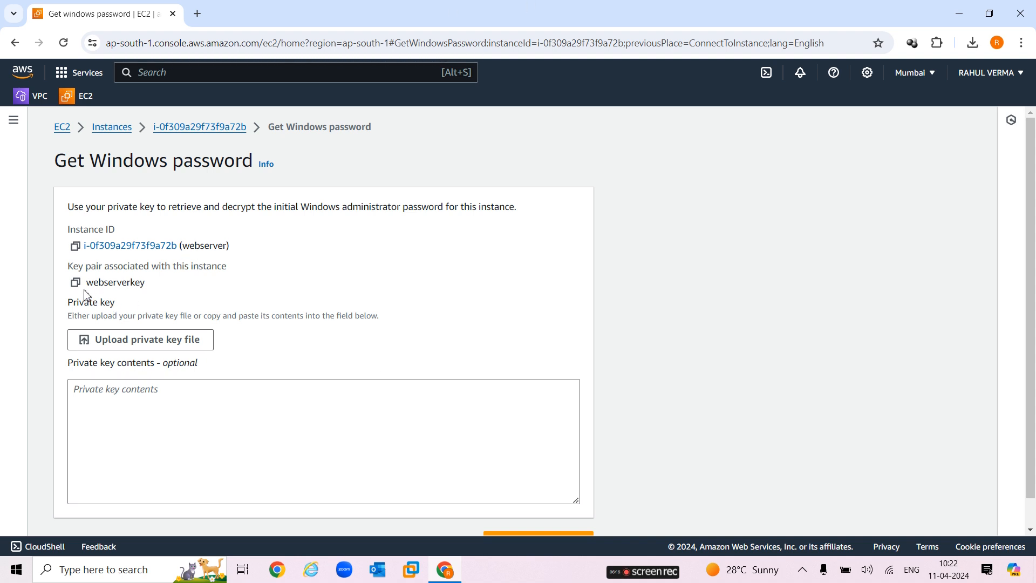
- Upload webserverkey.pem, decrypt the Administrator password, and copy it
left_click(130, 338)
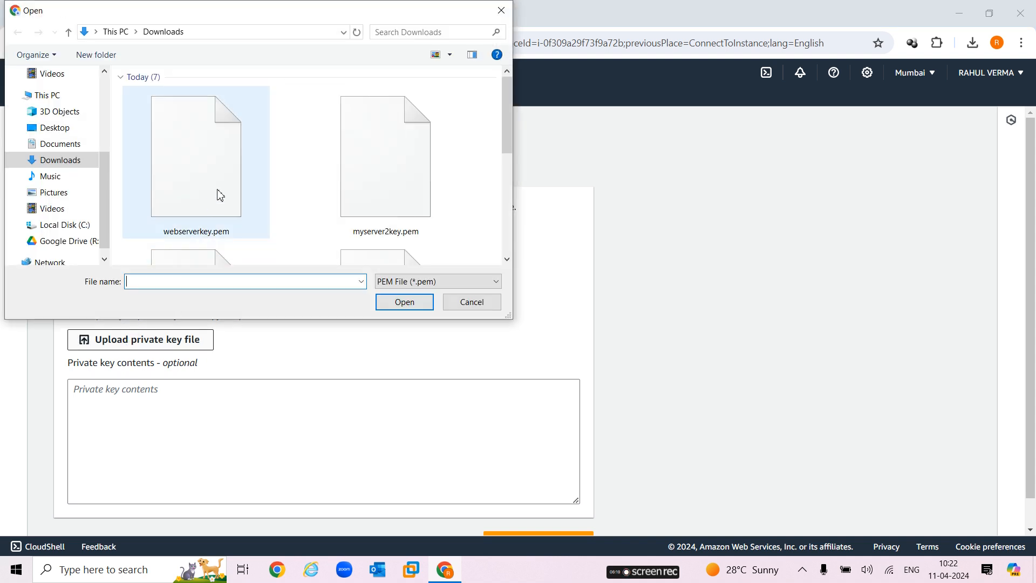
left_click(214, 201)
left_click(418, 303)
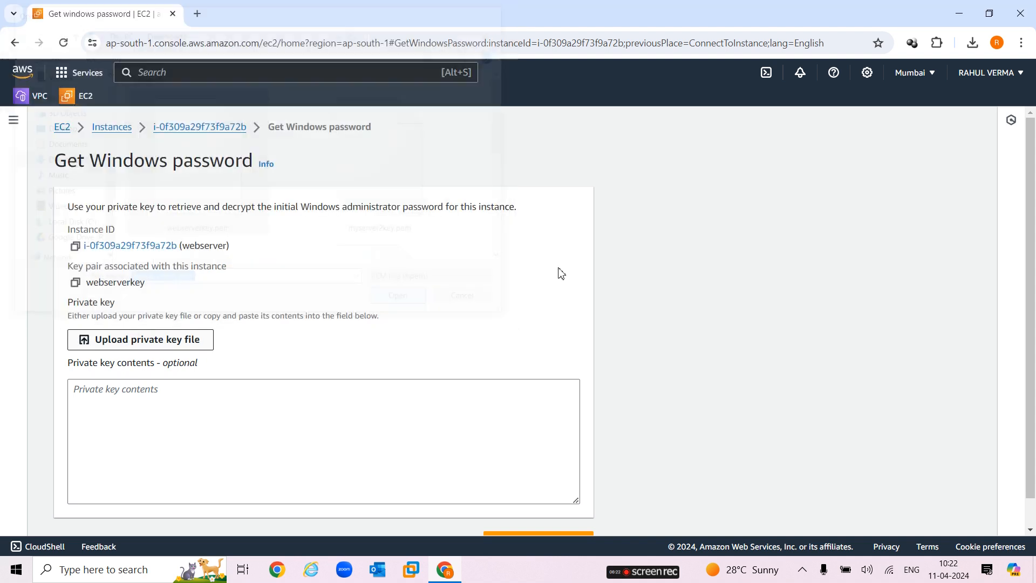
scroll(541, 270, "down", 1)
left_click(543, 514)
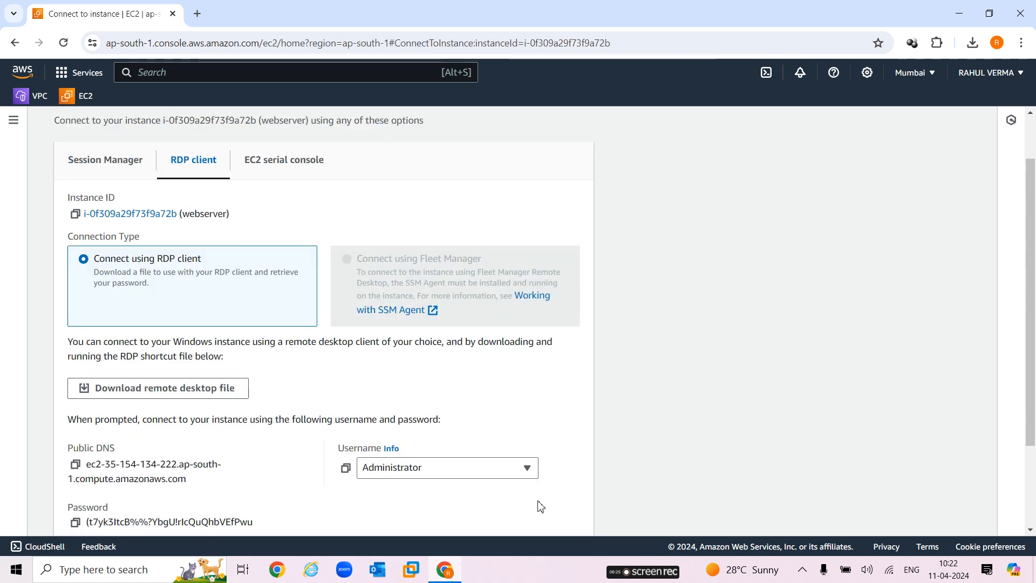
scroll(321, 354, "down", 3)
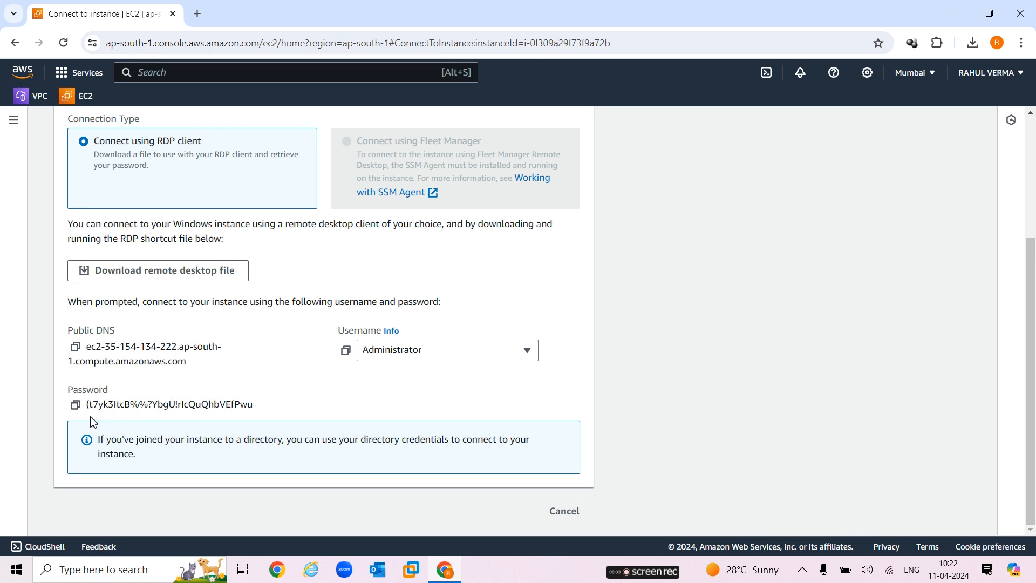
left_click(75, 405)
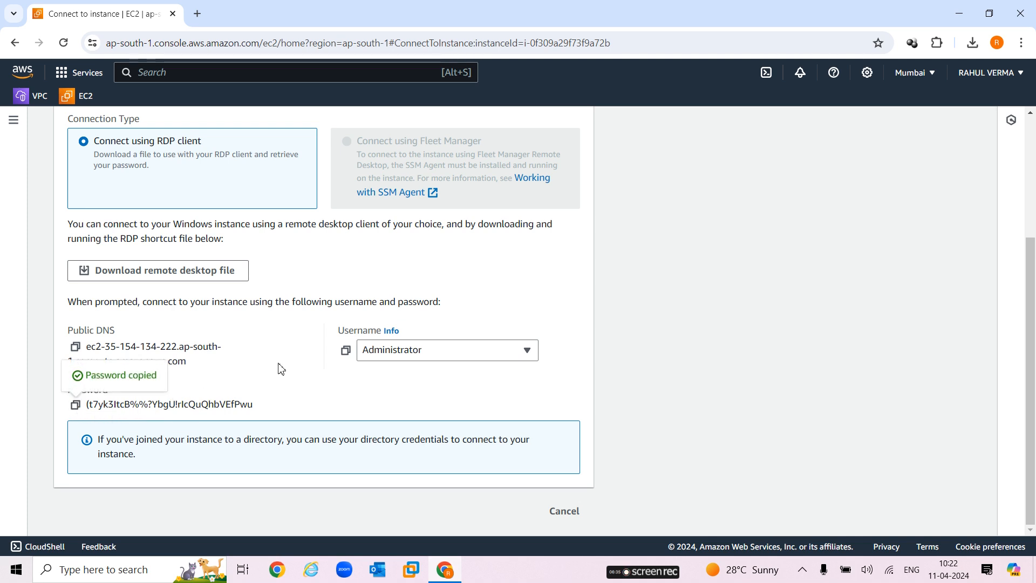
key("super+r")
- Paste the copied Administrator password into a new untitled Notepad note, then minimize Notepad
type("no")
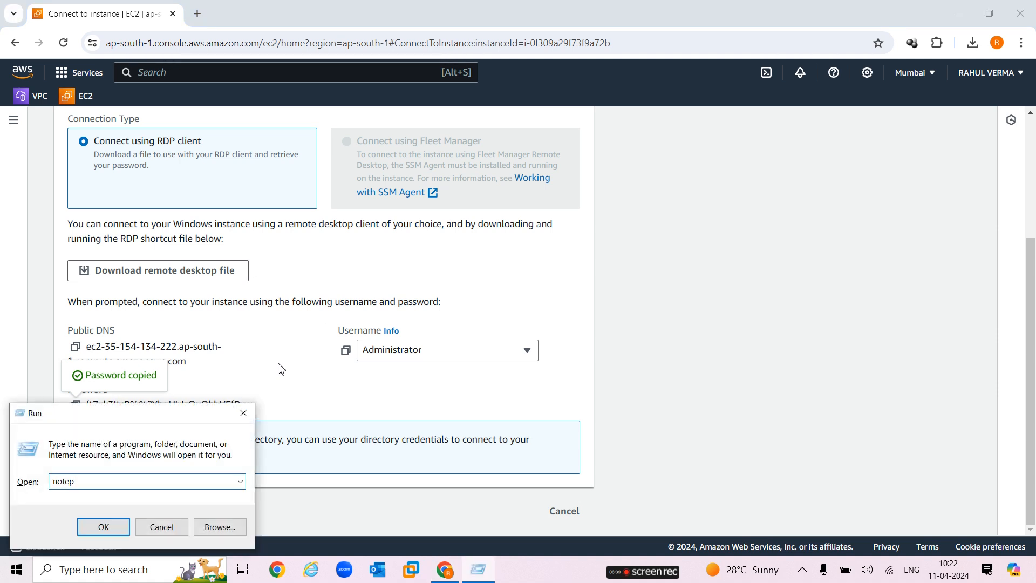
type("tepad")
key("Return")
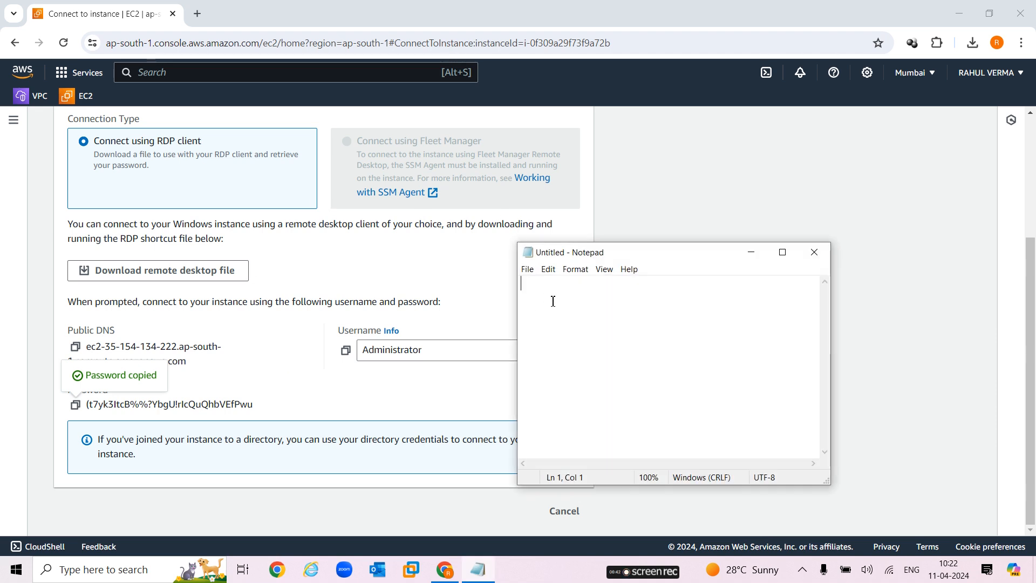
key("ctrl+v")
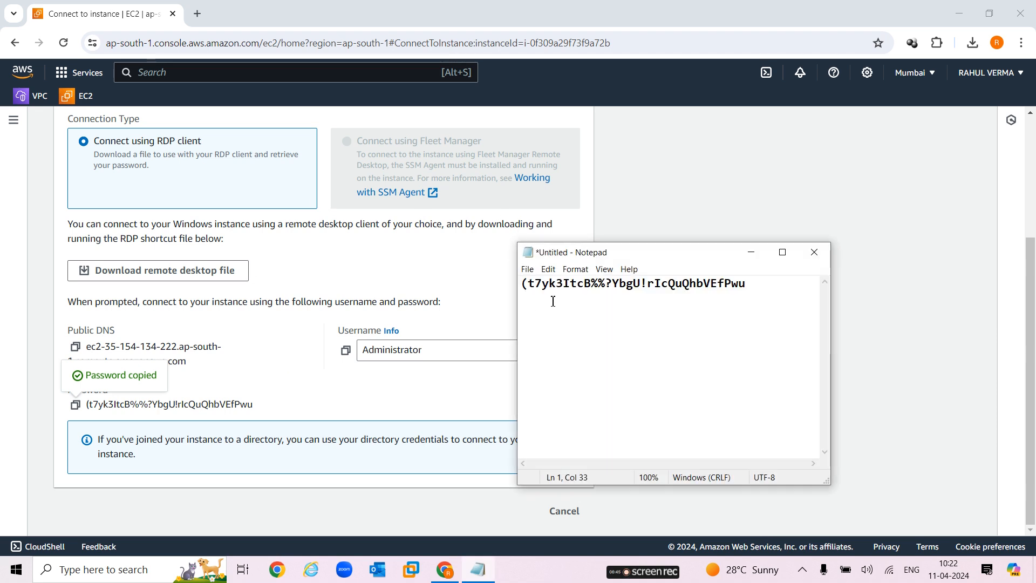
left_click(751, 256)
- Download and open webserver (1).rdp, log in with the pasted password, and accept the publisher and certificate warnings
scroll(814, 266, "up", 3)
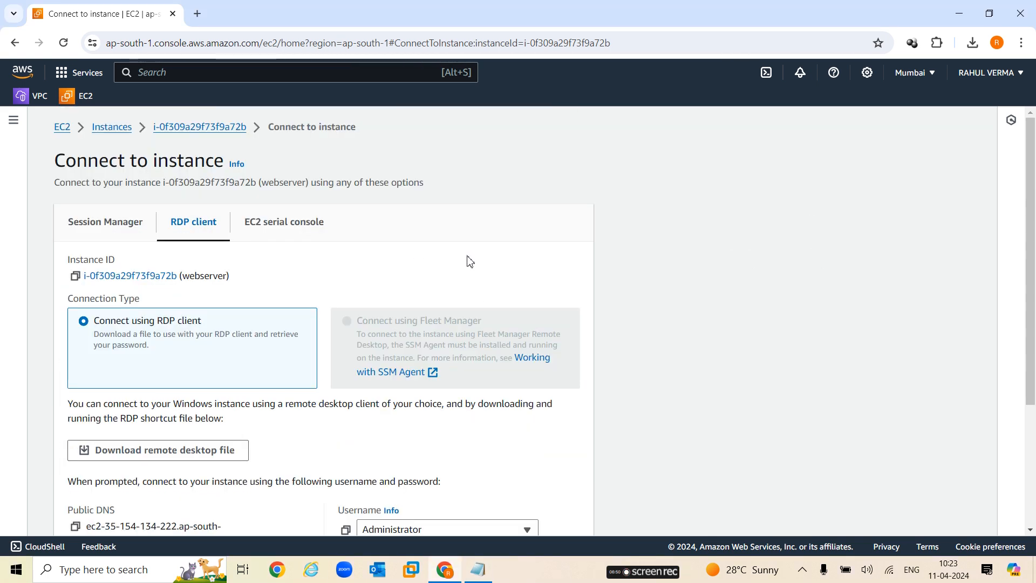
left_click(185, 456)
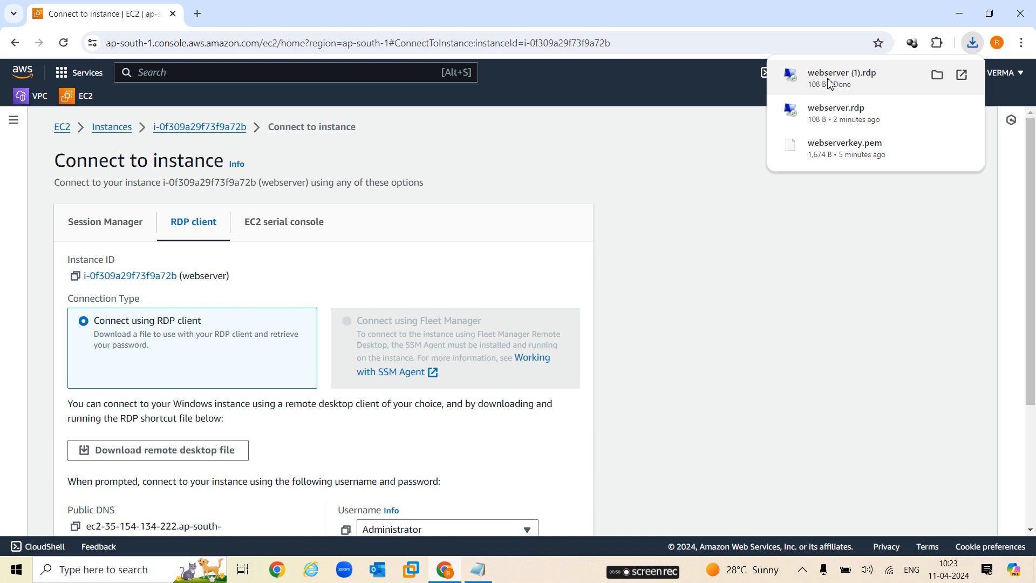
left_click(831, 76)
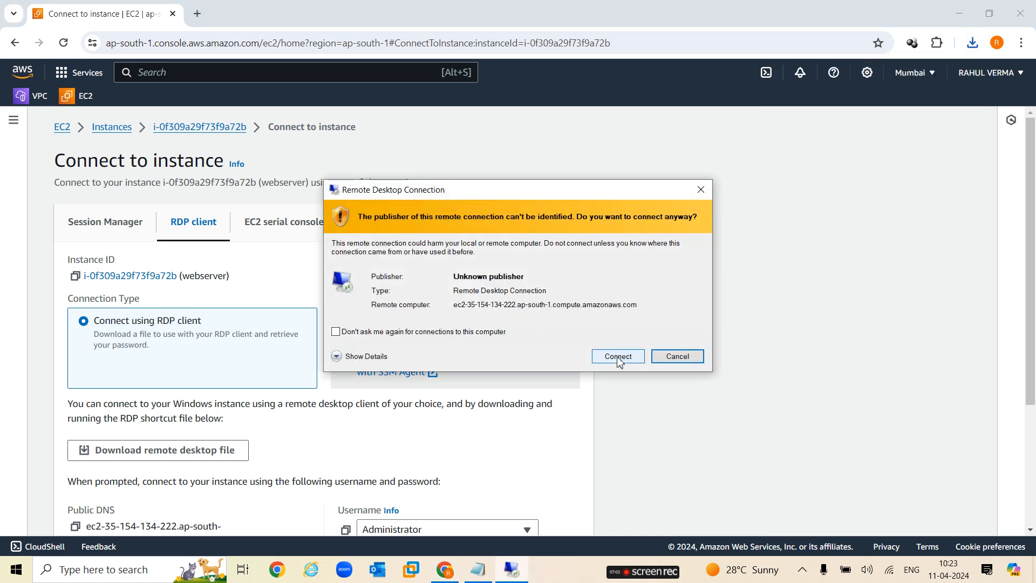
left_click(620, 359)
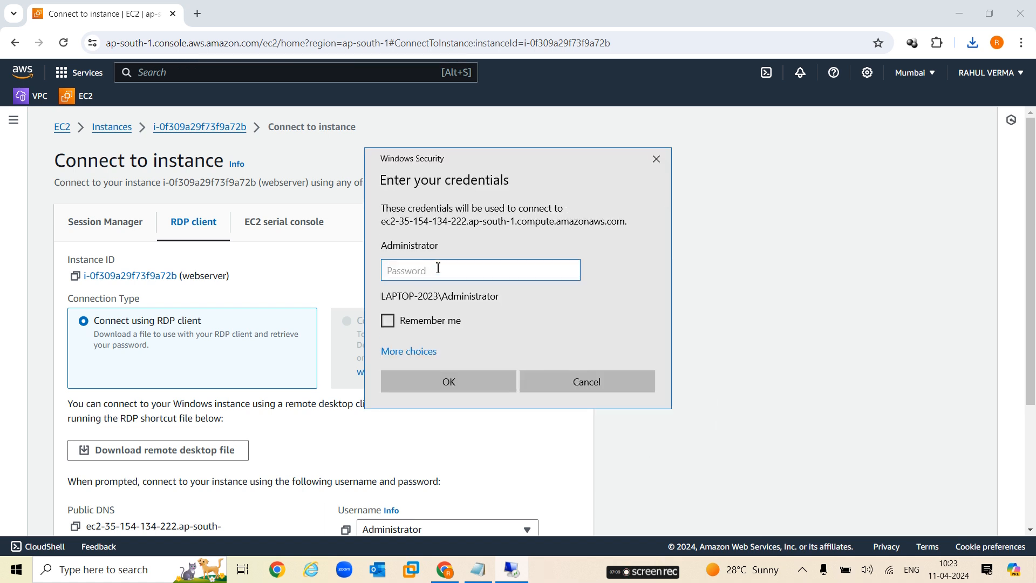
key("ctrl+v")
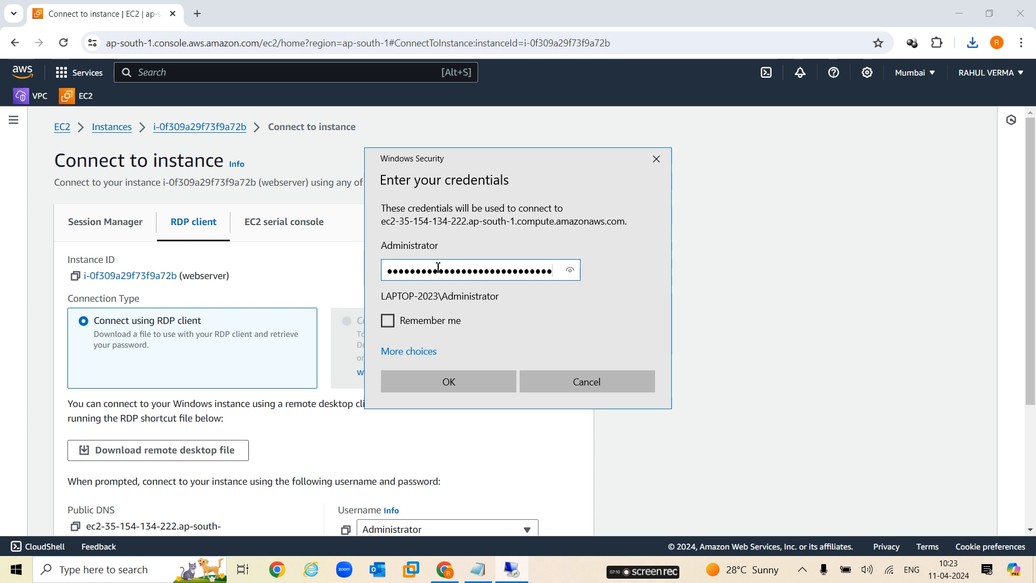
left_click(465, 382)
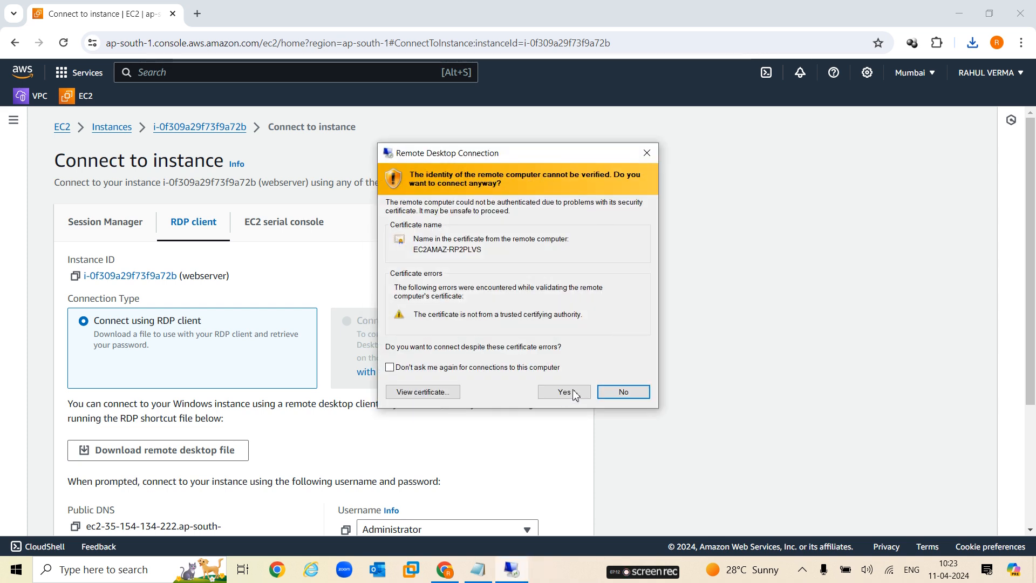
left_click(562, 392)
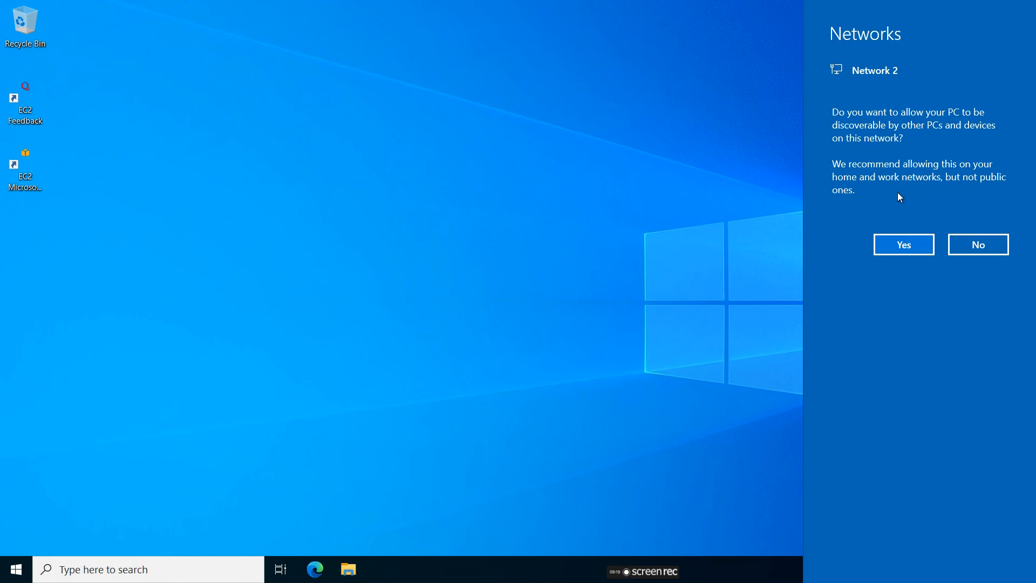
- Decline making the remote PC discoverable on Network 2
left_click(956, 237)
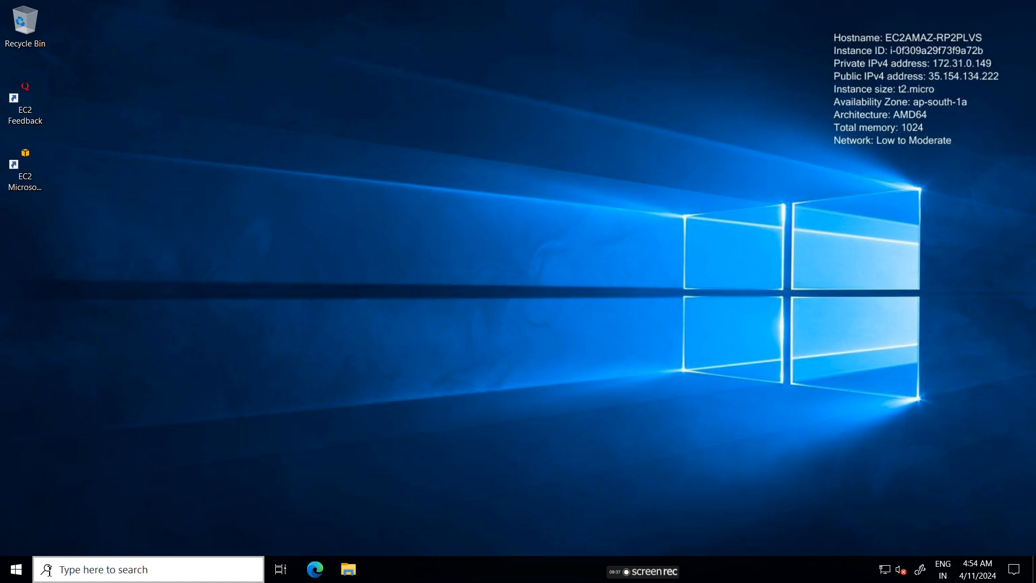
- Search 'server' on the remote taskbar, then open Server Manager from the Start menu tiles
left_click(100, 571)
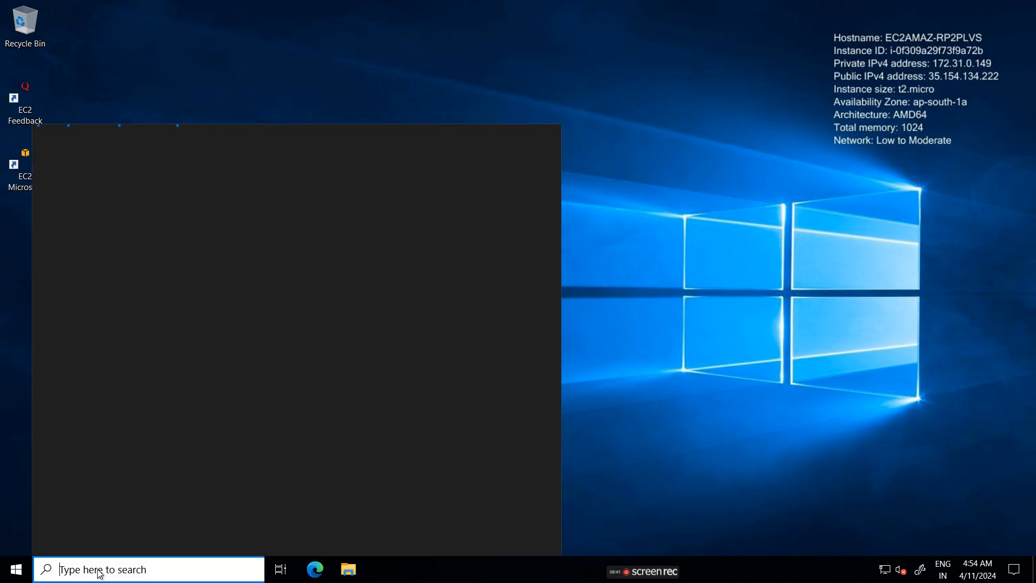
type("server")
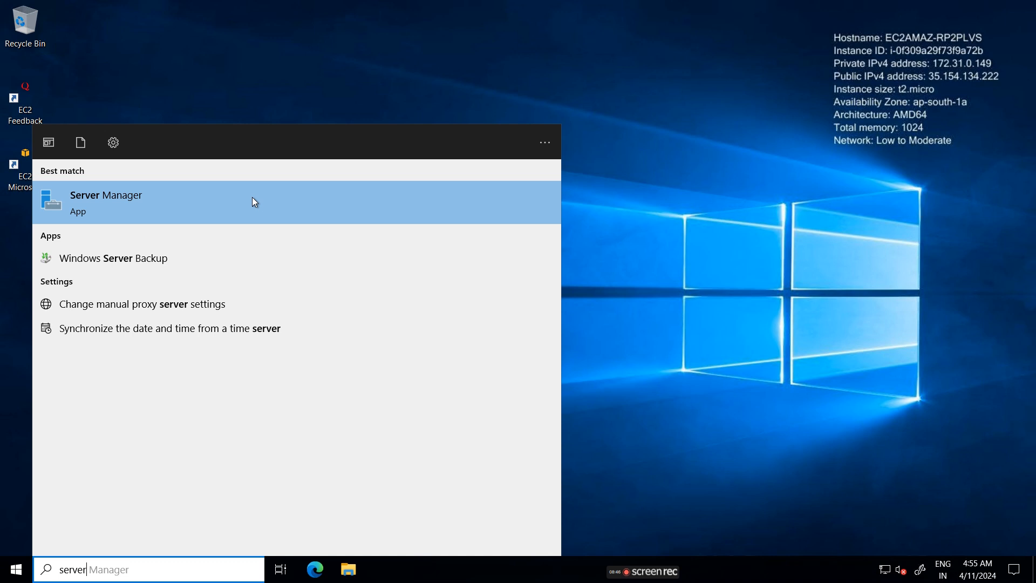
left_click(723, 225)
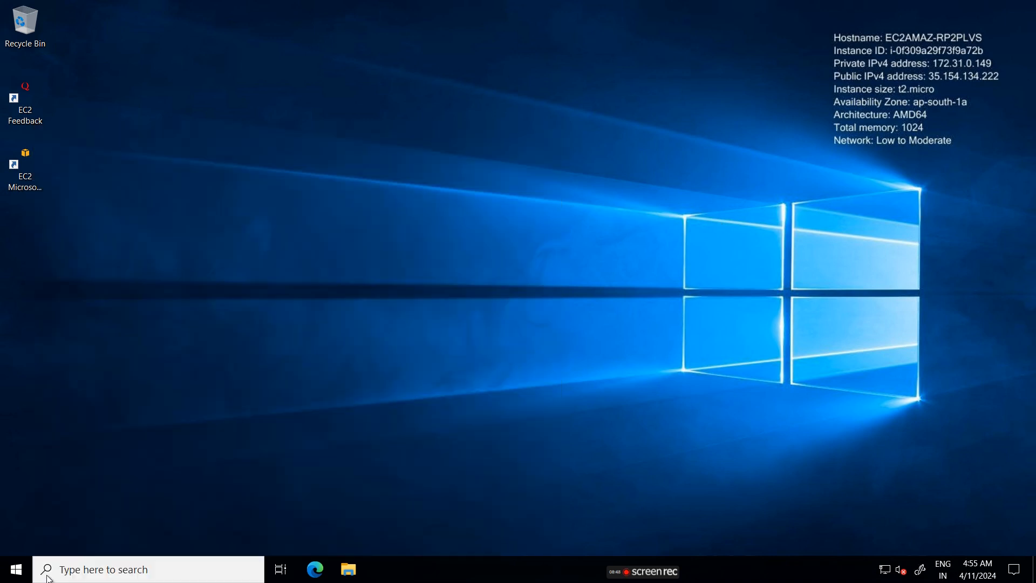
left_click(16, 569)
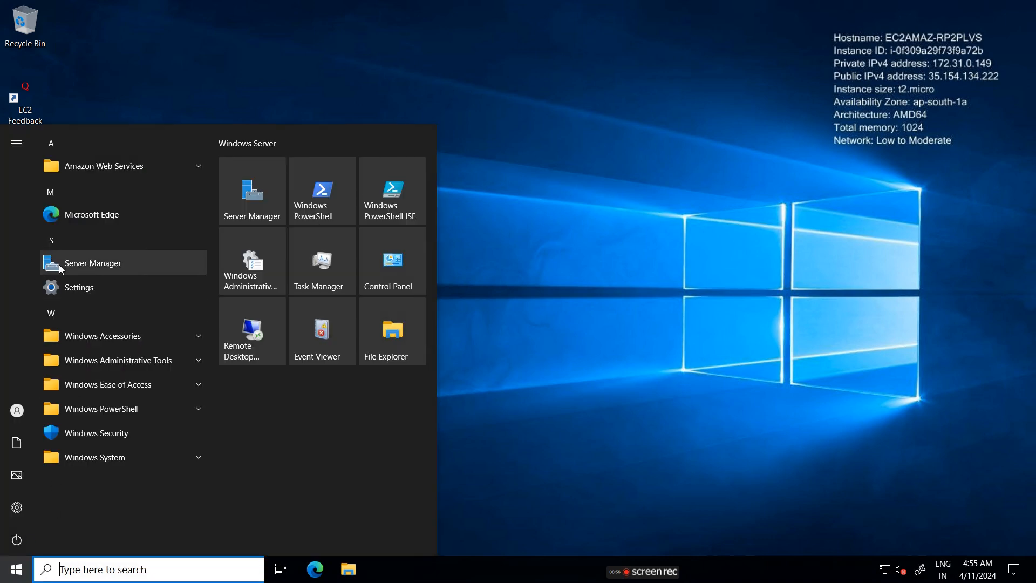
left_click(245, 182)
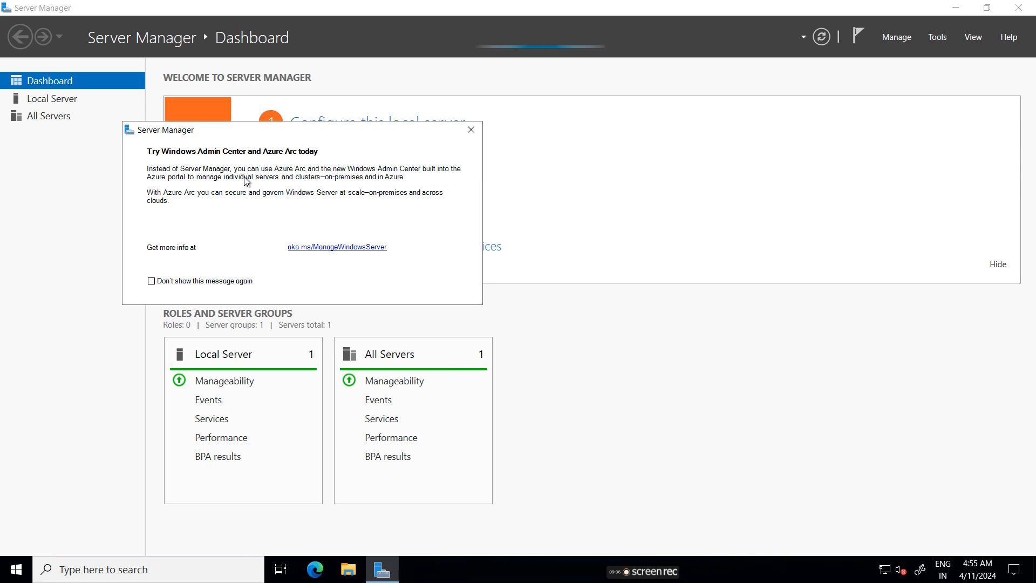
- Dismiss the Windows Admin Center suggestion on the Server Manager Dashboard
left_click(471, 131)
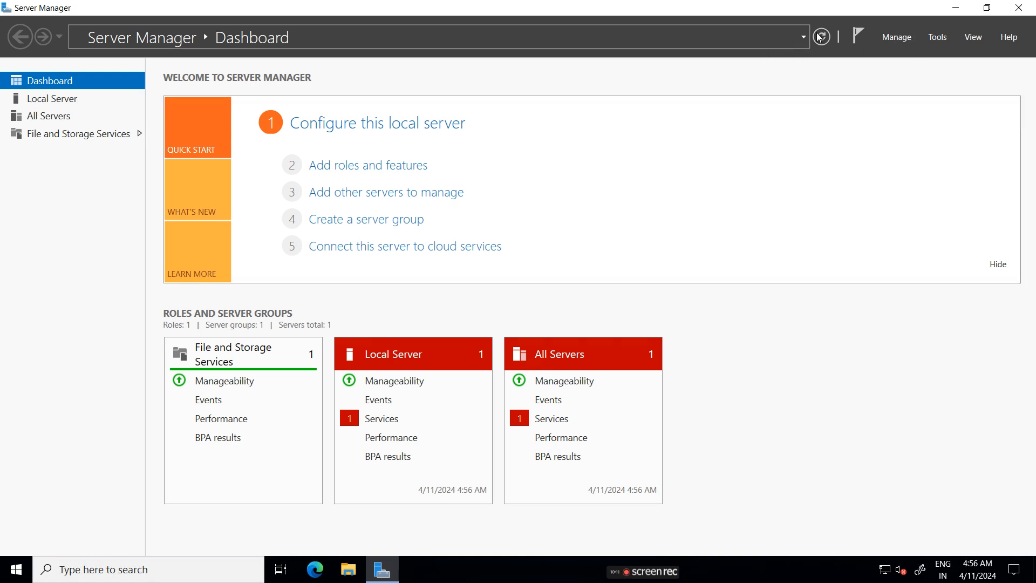
- Start Add Roles and Features, choosing role-based installation on this server, through to Server Roles
left_click(908, 41)
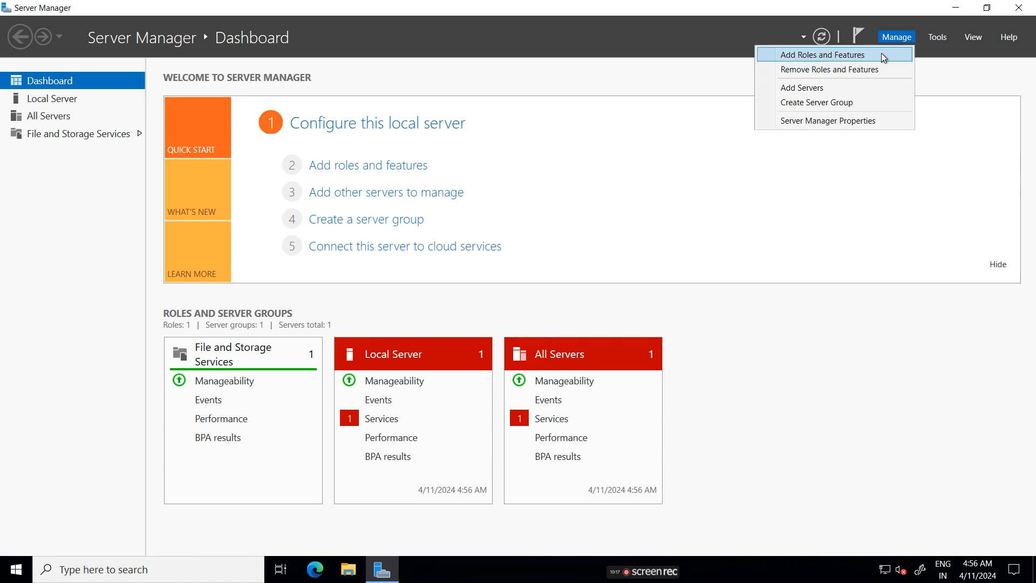
left_click(975, 78)
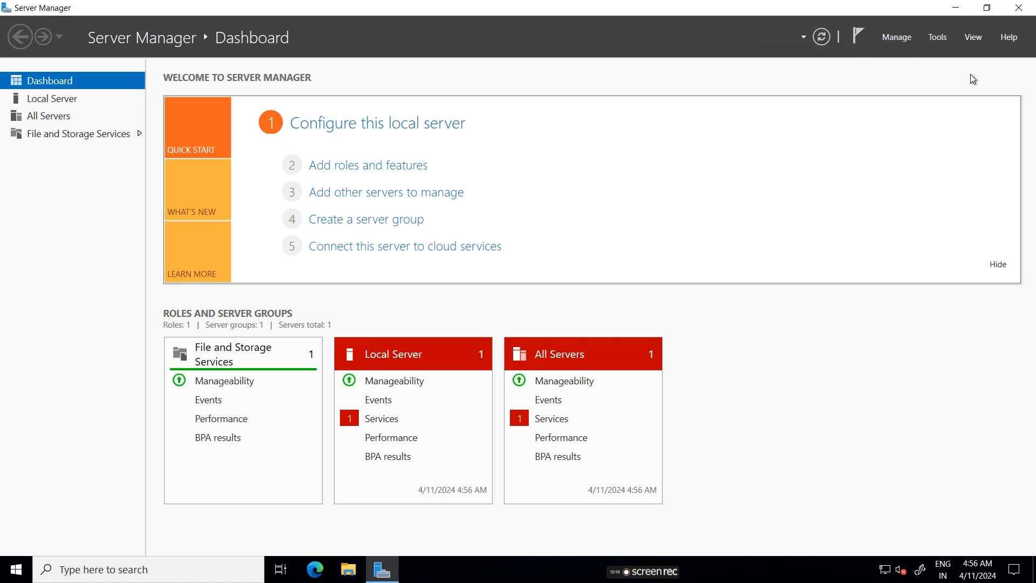
left_click(367, 174)
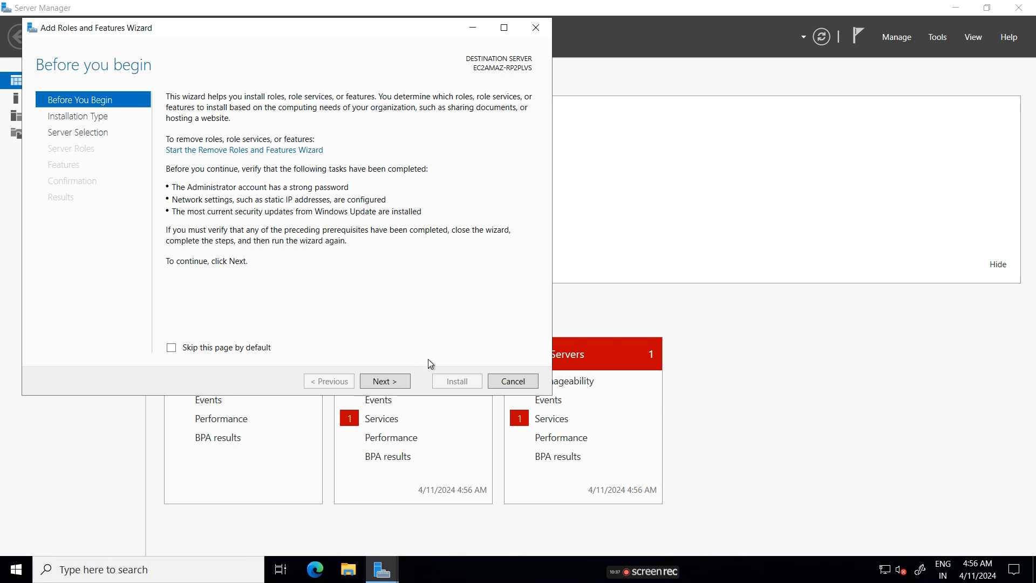
left_click(397, 383)
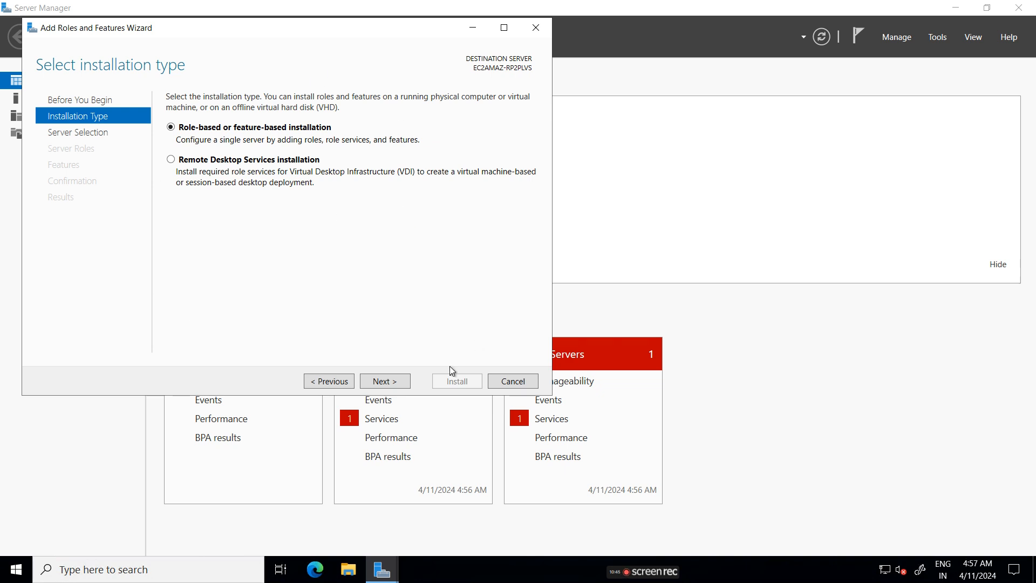
left_click(389, 384)
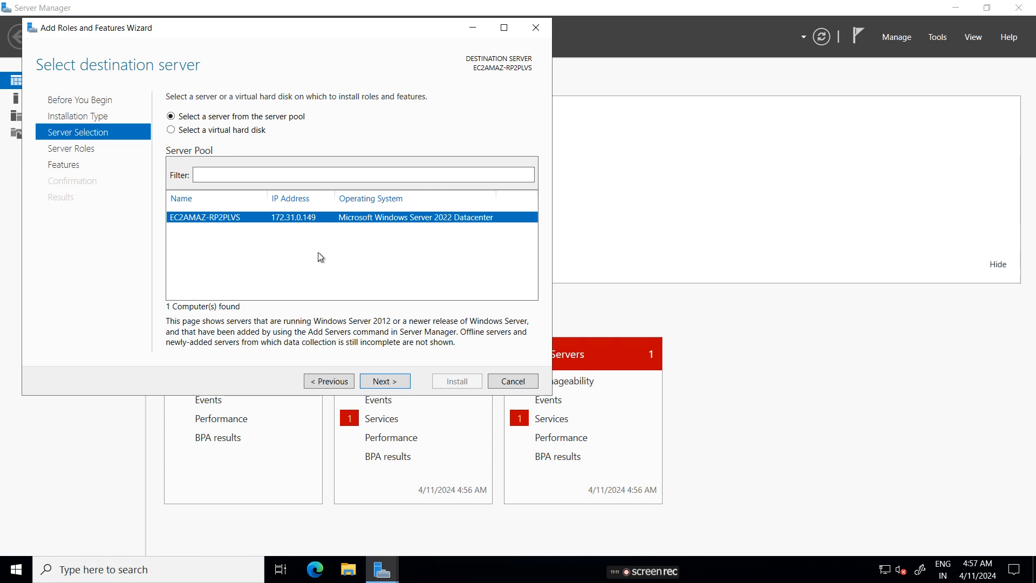
left_click(397, 383)
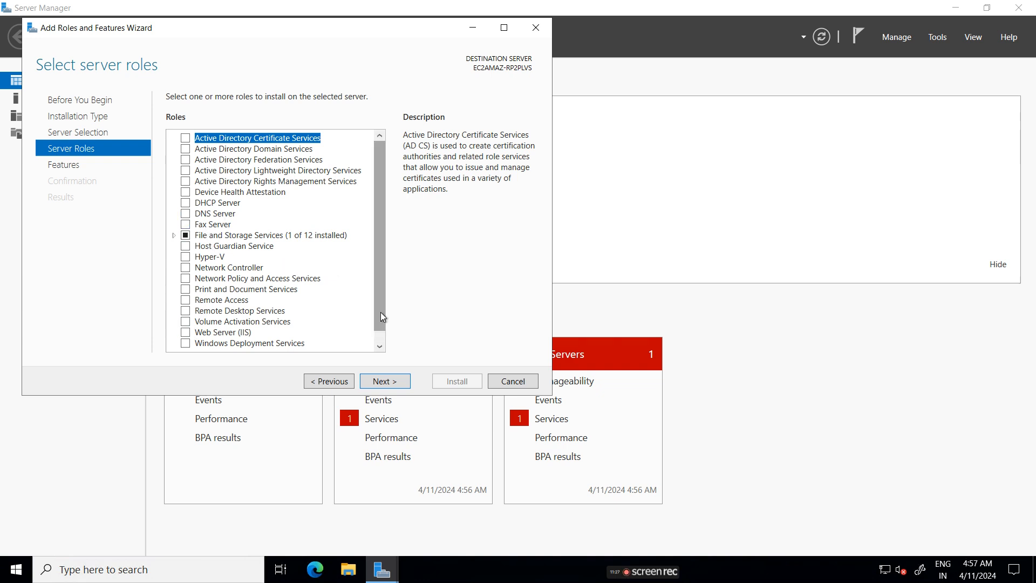
- Tick Web Server (IIS) with its management tools, keeping default features and role services through to Confirmation
scroll(380, 312, "down", 1)
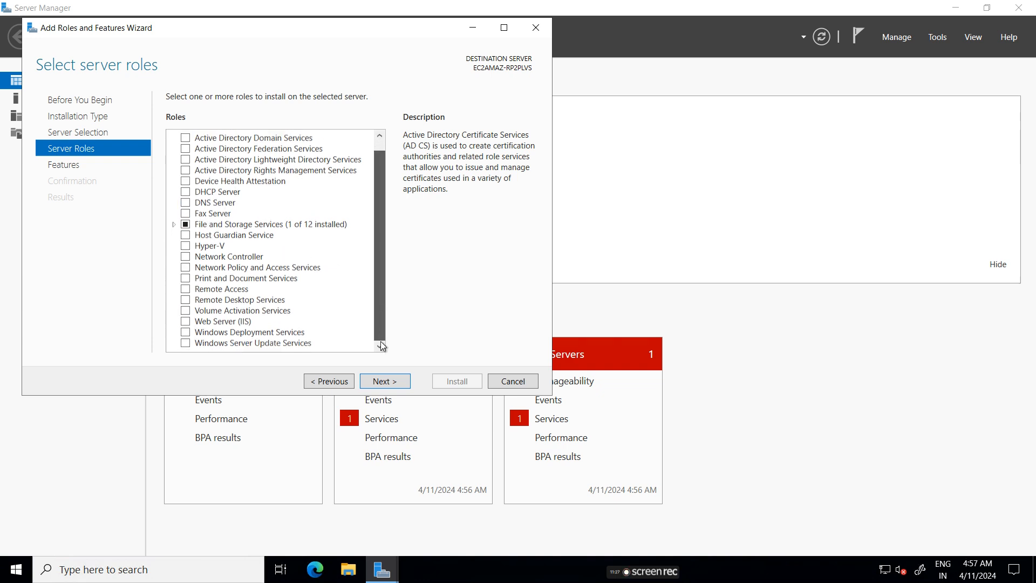
left_click(186, 322)
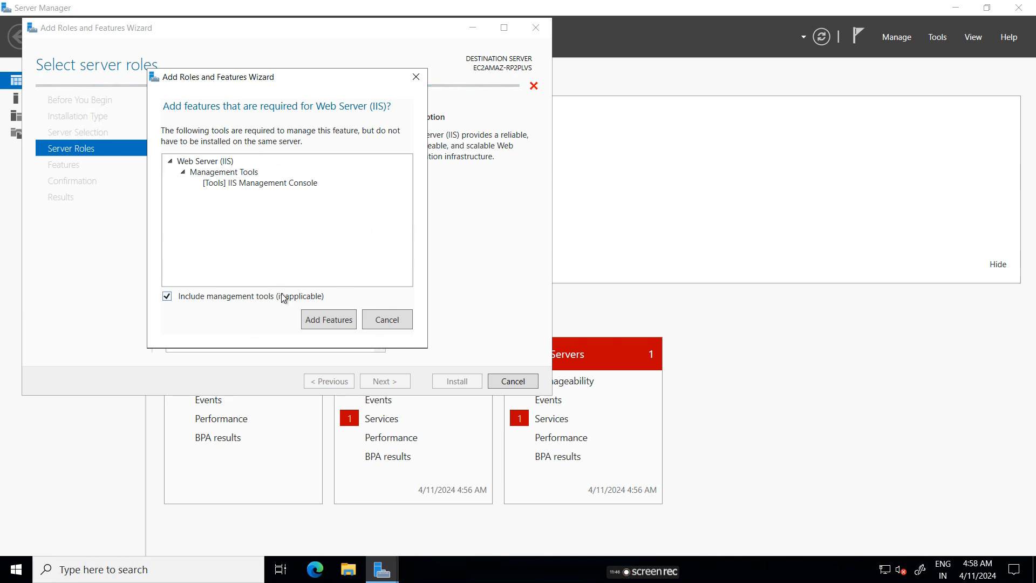
left_click(331, 322)
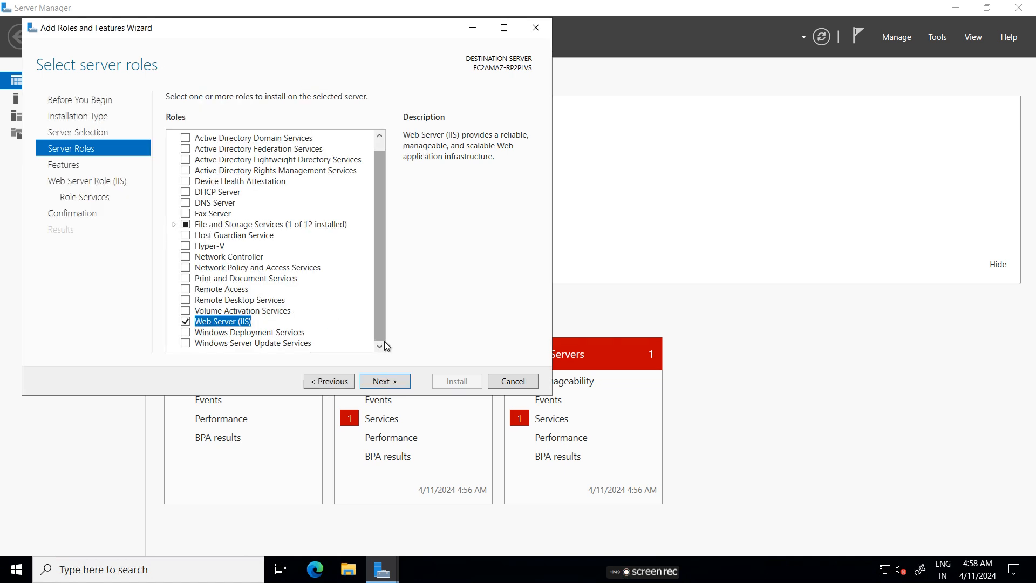
left_click(387, 382)
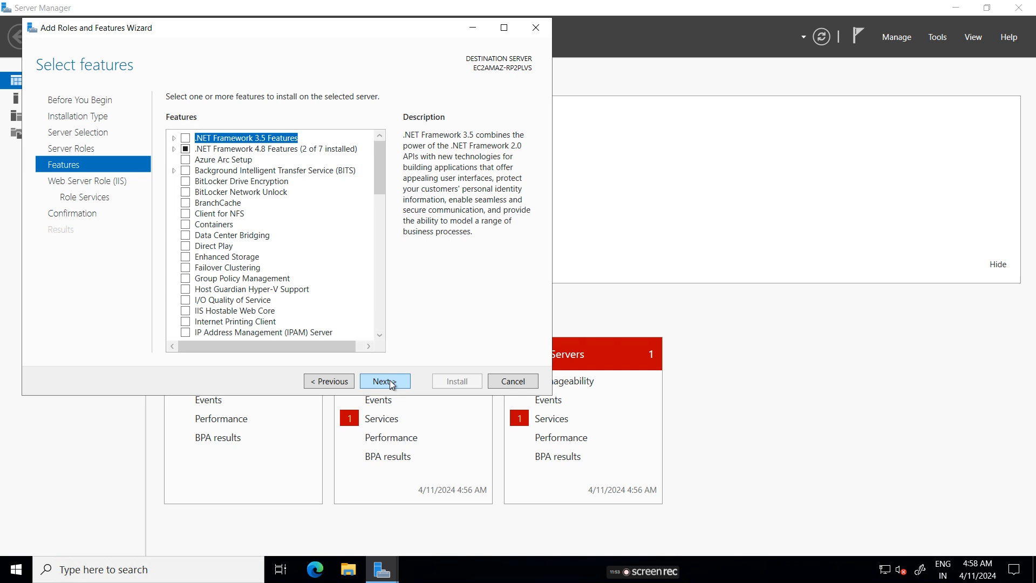
left_click(393, 384)
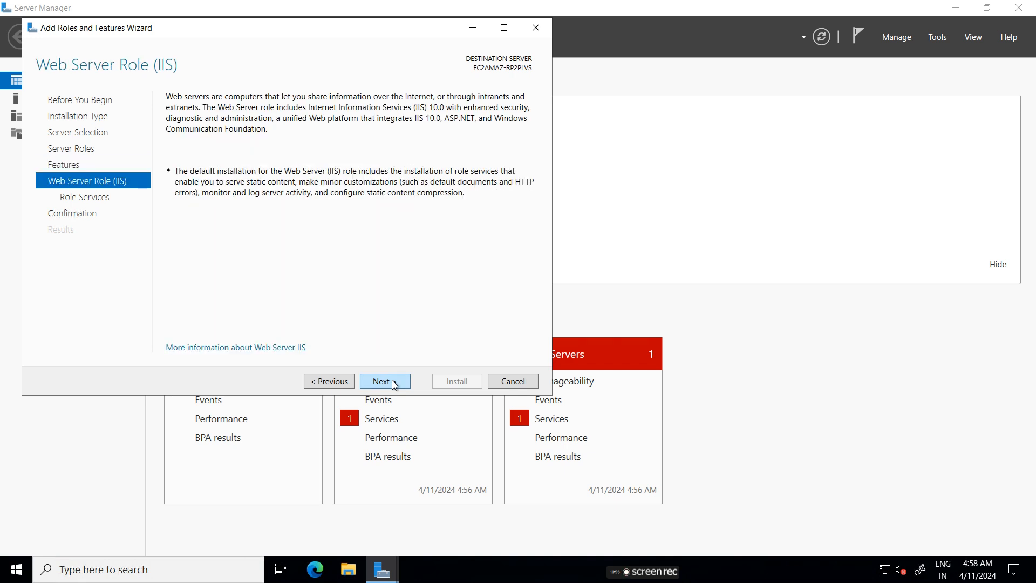
left_click(394, 384)
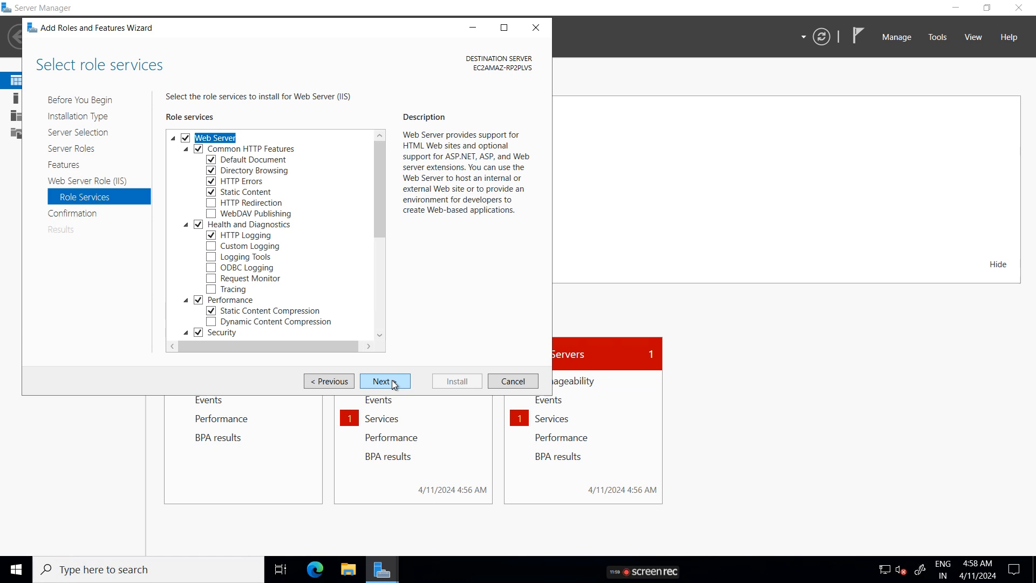
left_click(393, 384)
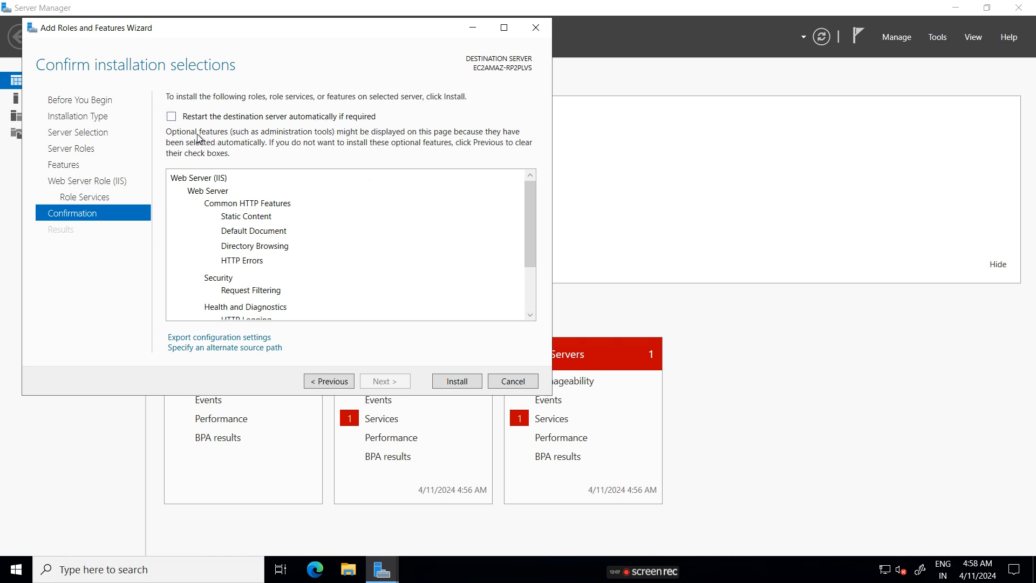
- Allow automatic restart of the destination server and begin installing Web Server (IIS)
left_click(172, 116)
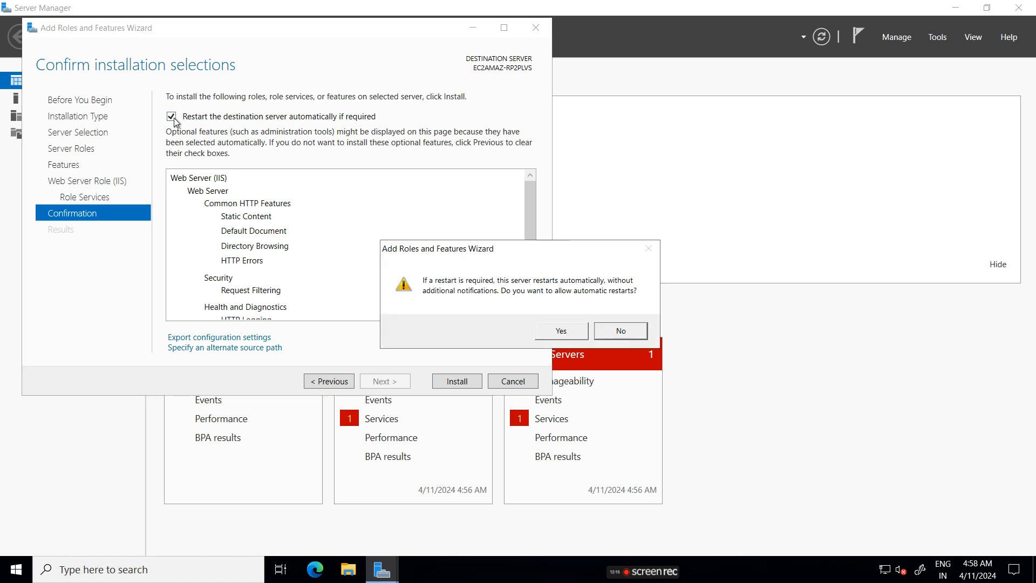
left_click(562, 330)
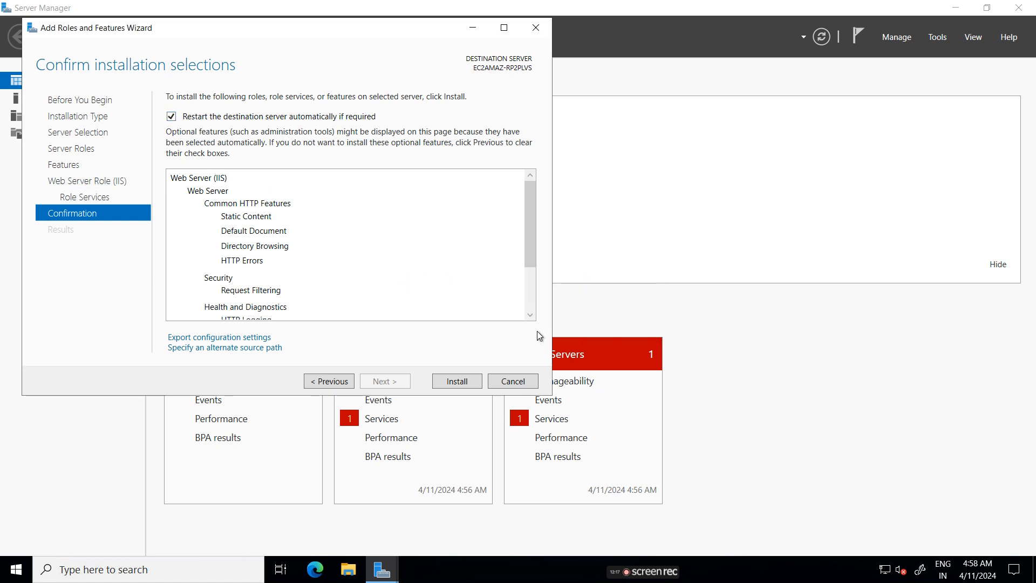
left_click(455, 382)
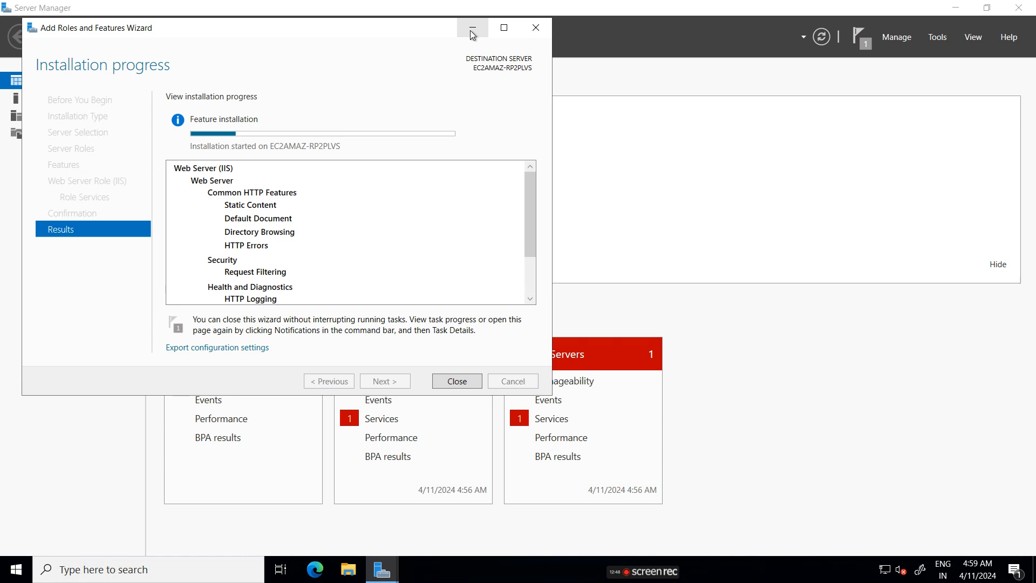
- Track the IIS installation via Notifications, bring the wizard back, and close it once finished
left_click(471, 31)
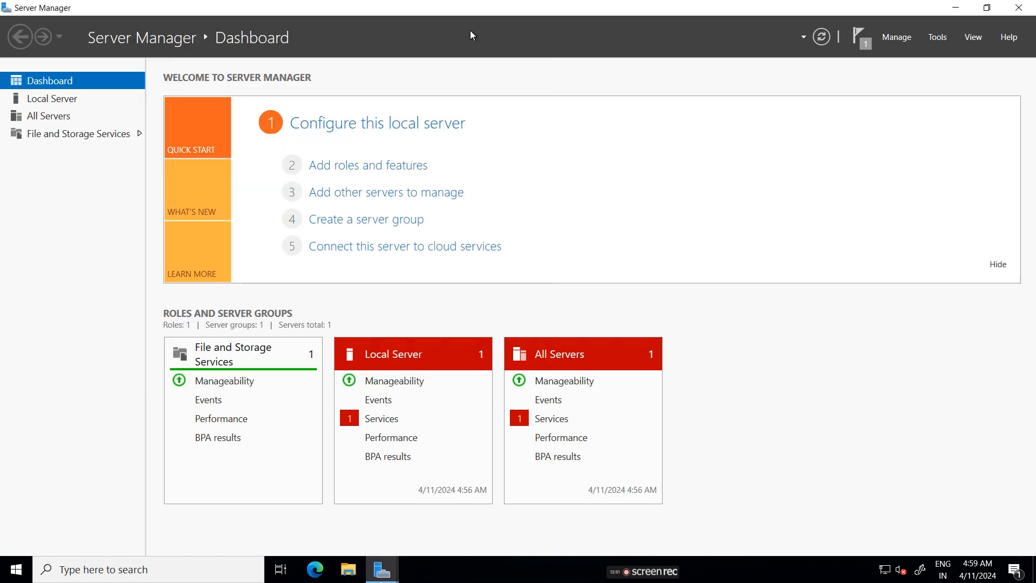
mouse_move(597, 5)
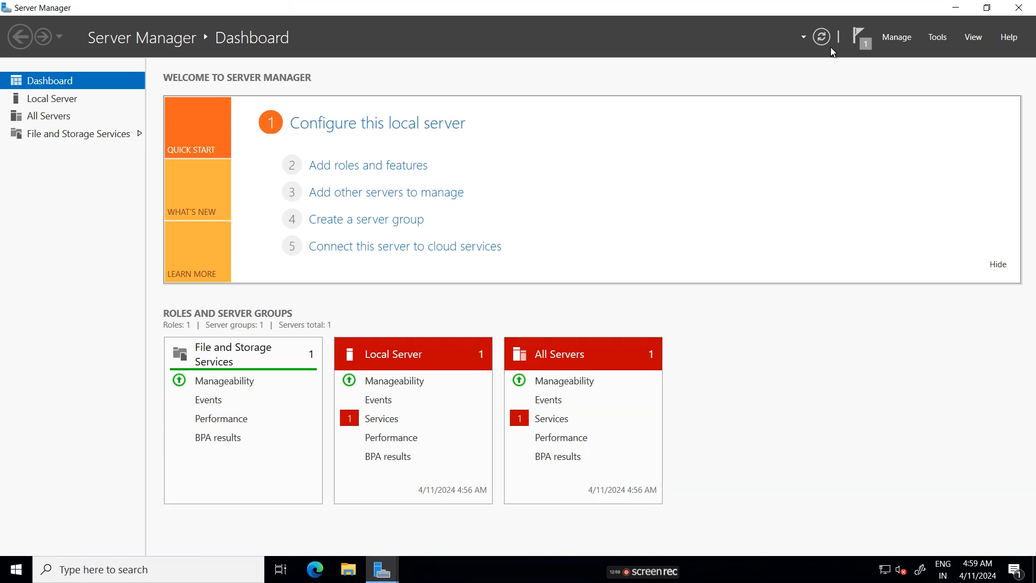
left_click(859, 36)
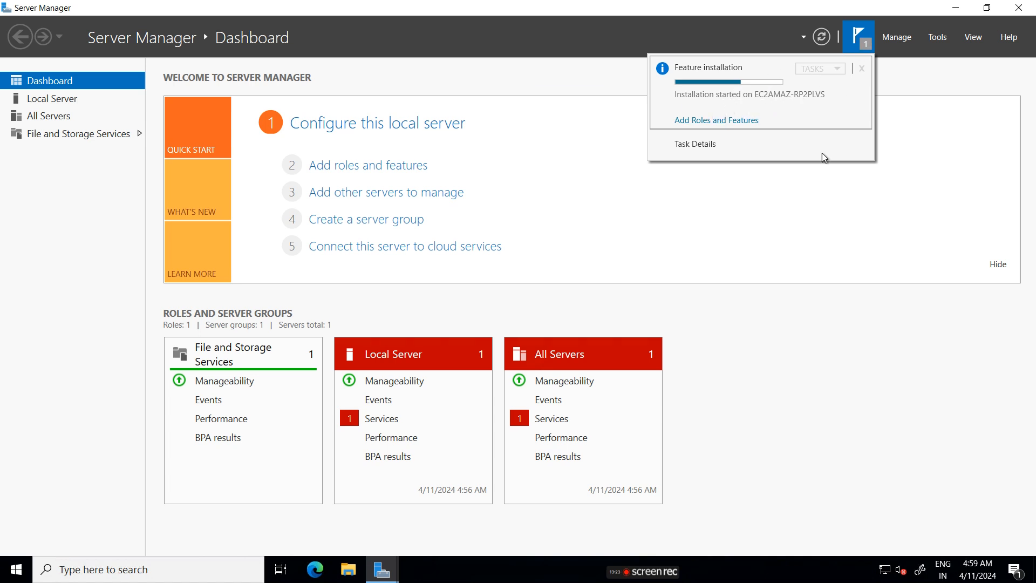
left_click(378, 569)
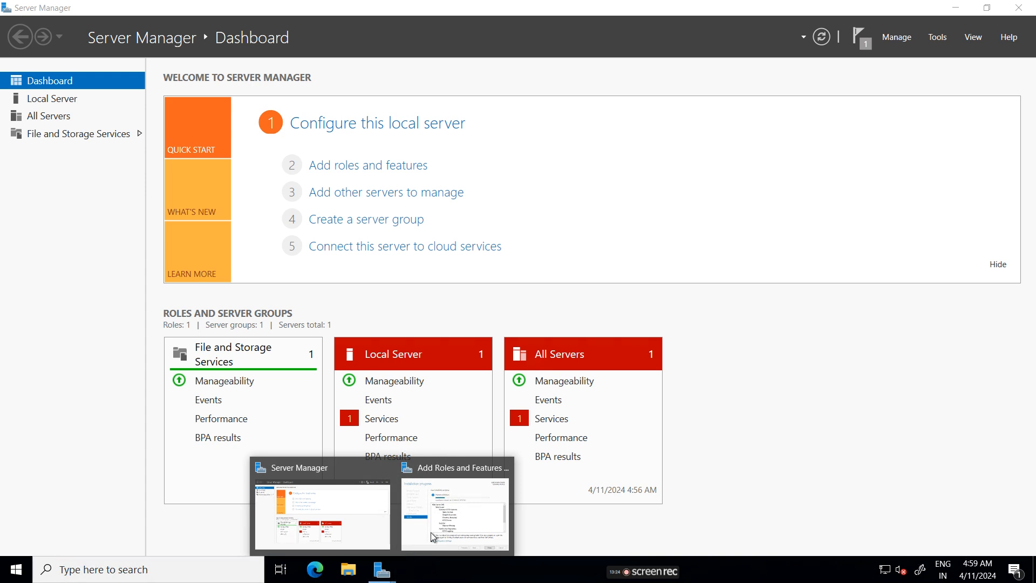
left_click(445, 518)
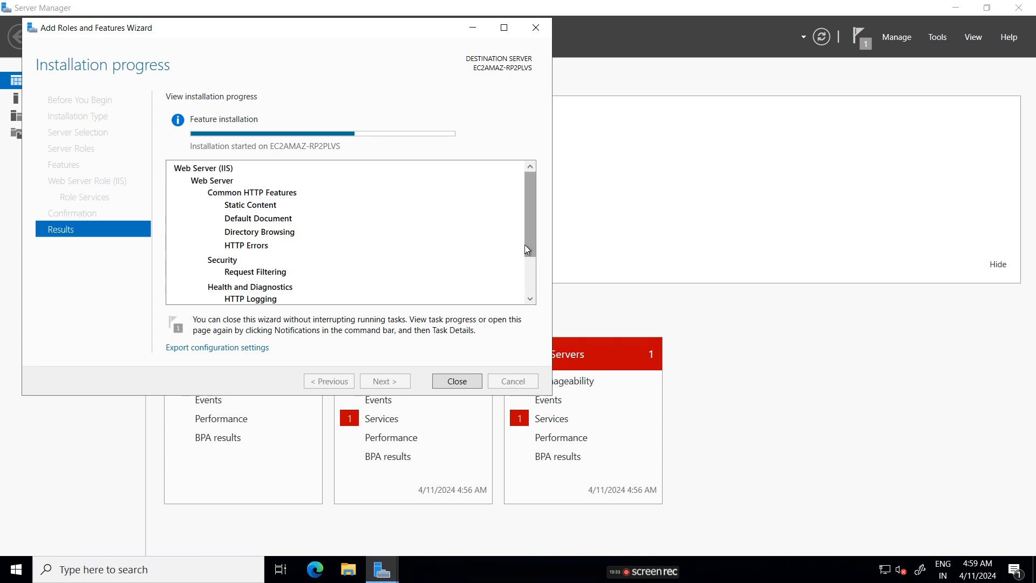
left_click_drag(525, 244, 533, 203)
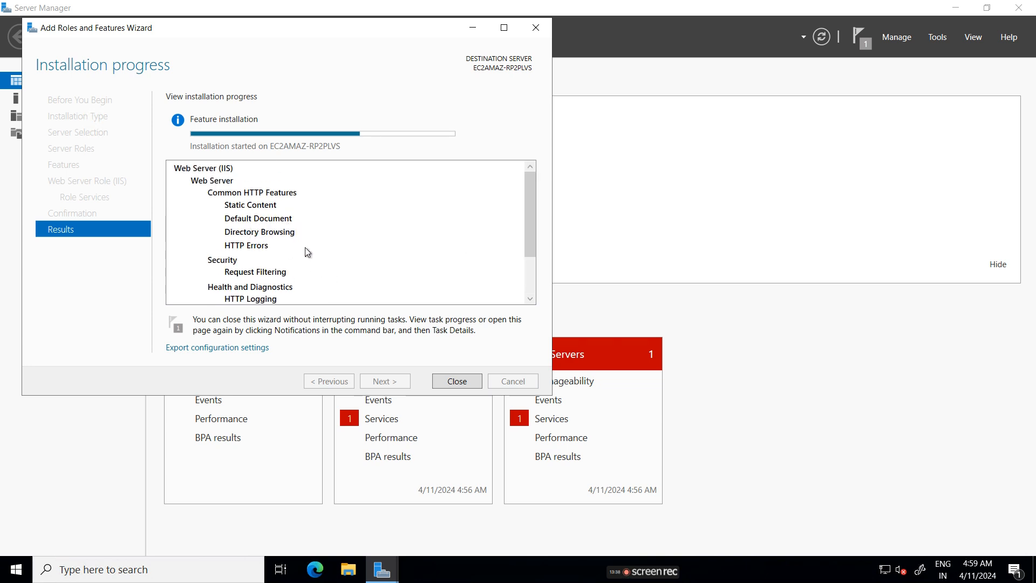
left_click_drag(523, 247, 524, 275)
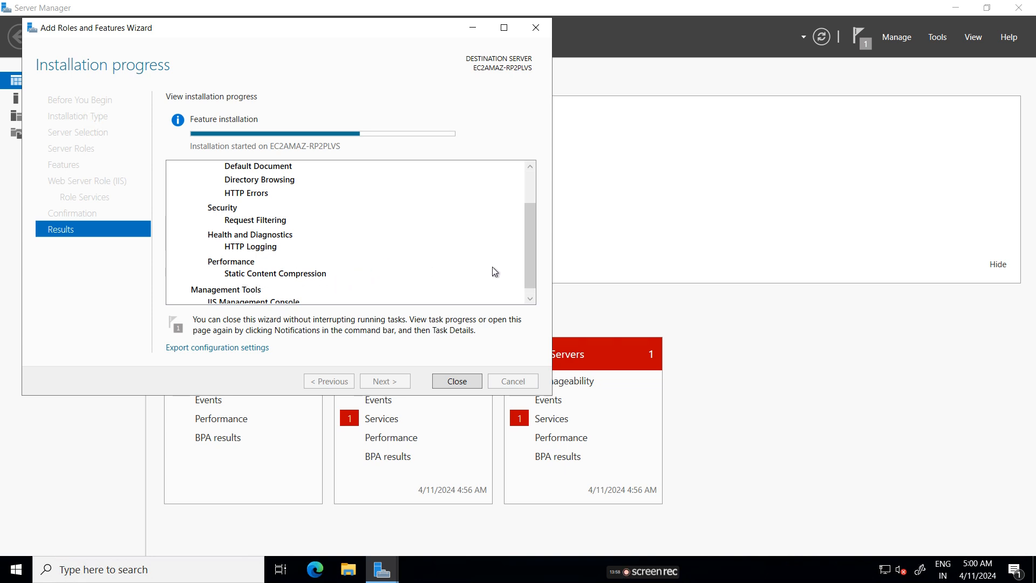
left_click_drag(532, 273, 532, 282)
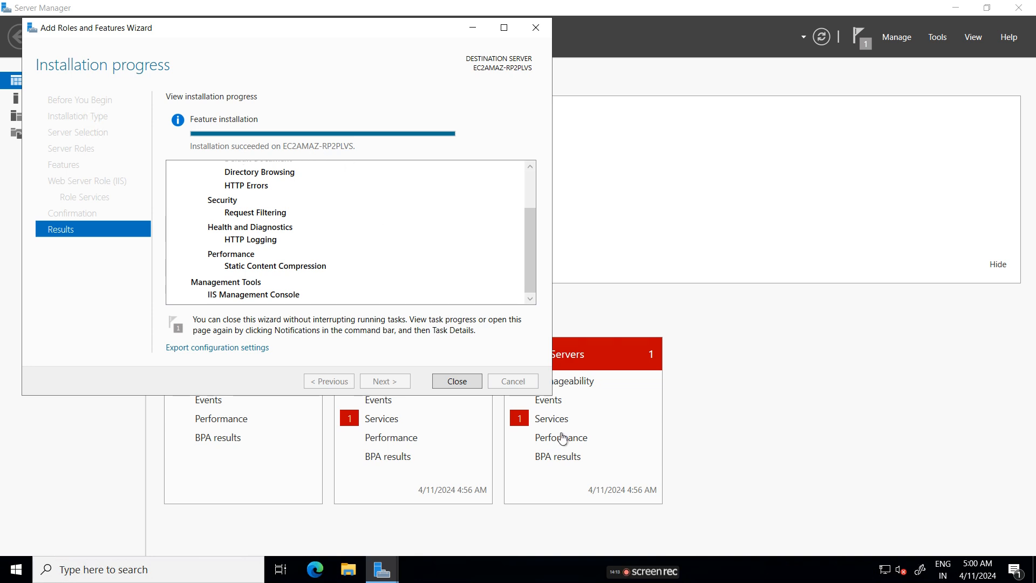
left_click(457, 381)
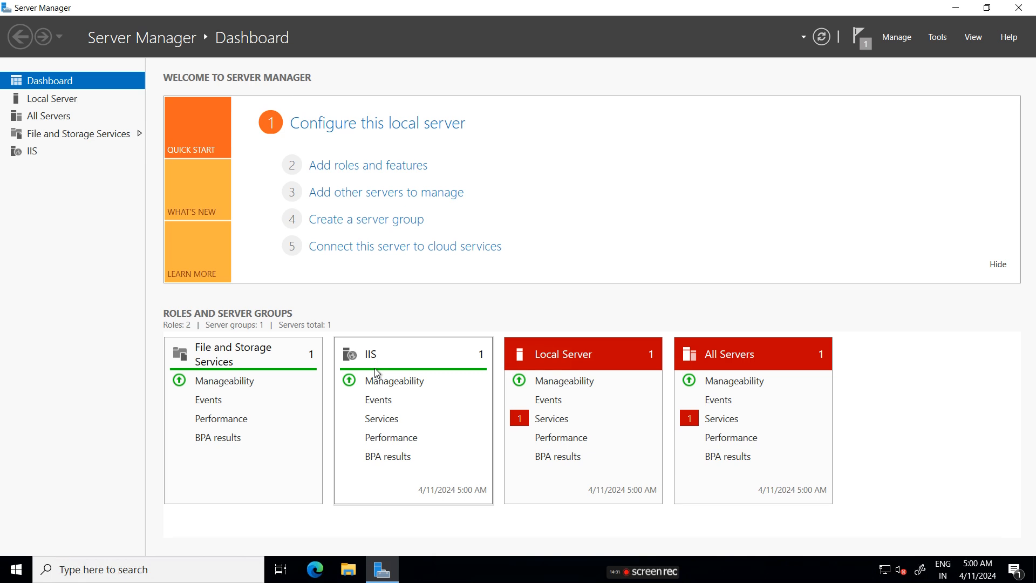
- Minimize the remote session and return to the EC2 Instances list in the console
left_click(956, 8)
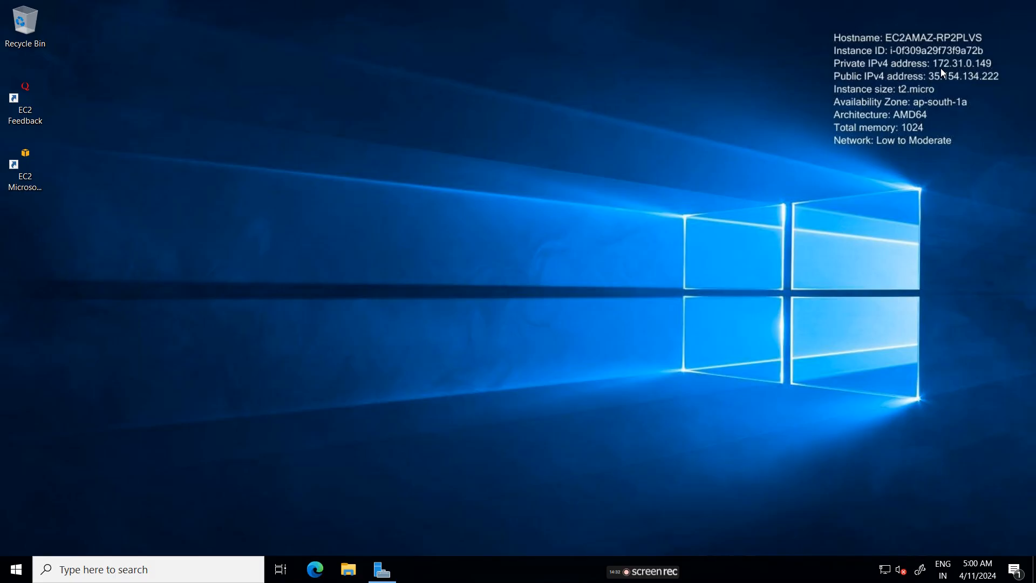
mouse_move(481, 4)
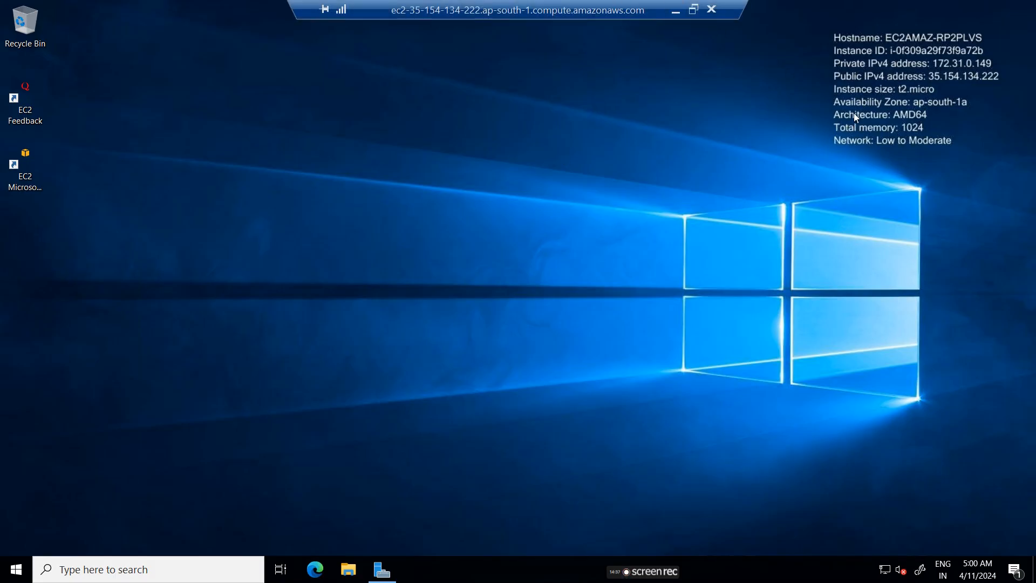
left_click(676, 11)
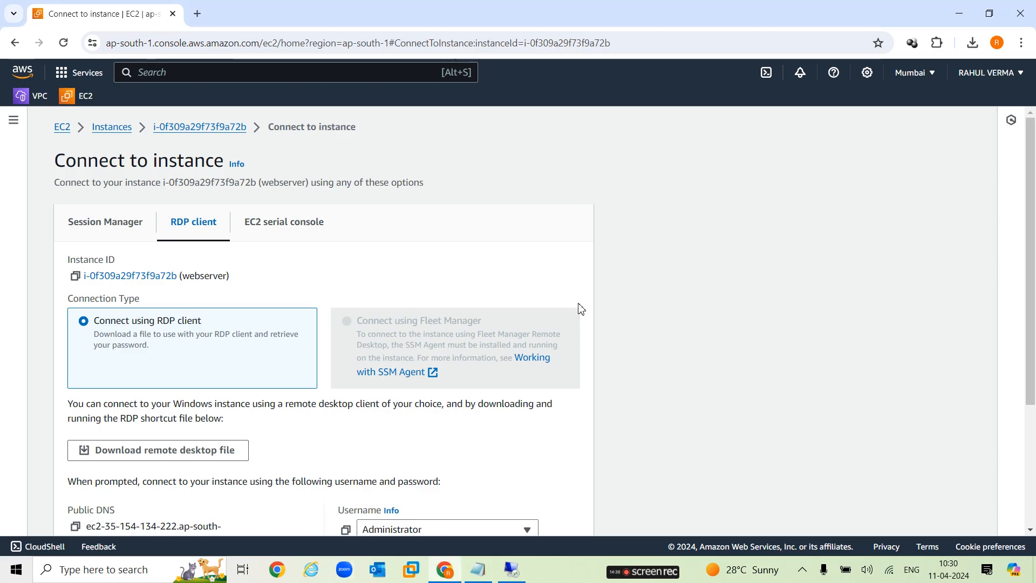
scroll(175, 339, "down", 4)
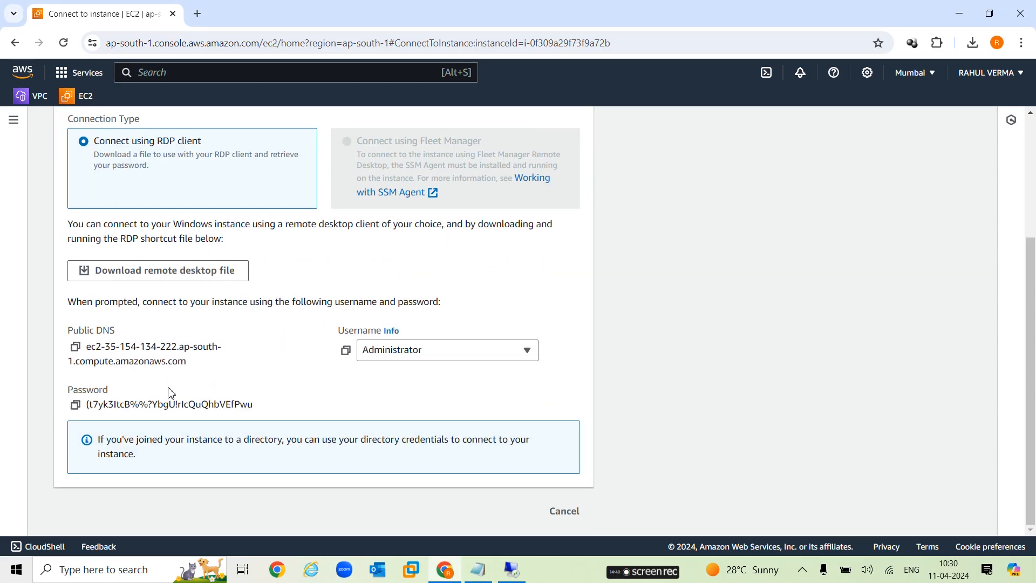
scroll(171, 392, "up", 4)
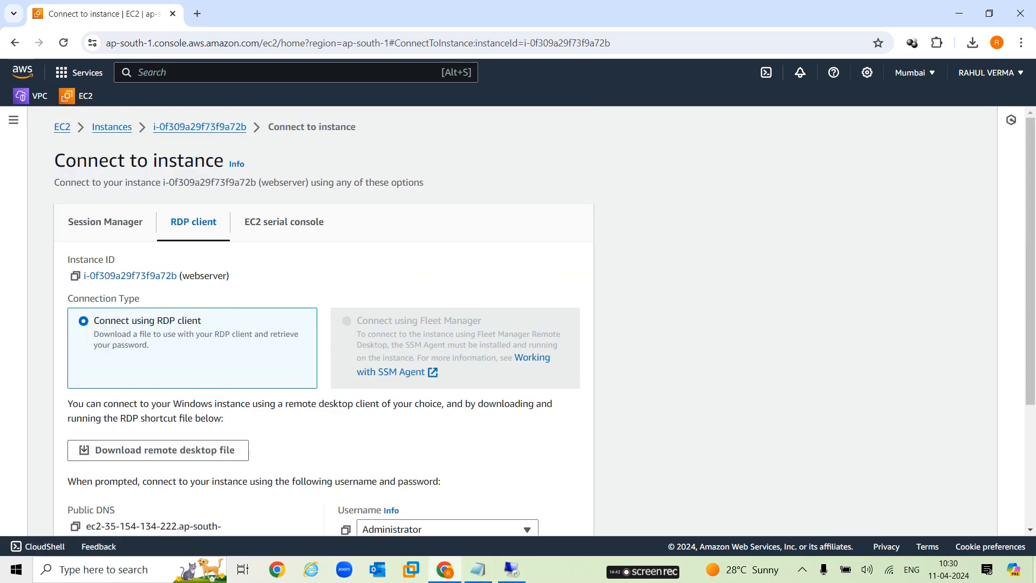
left_click(111, 128)
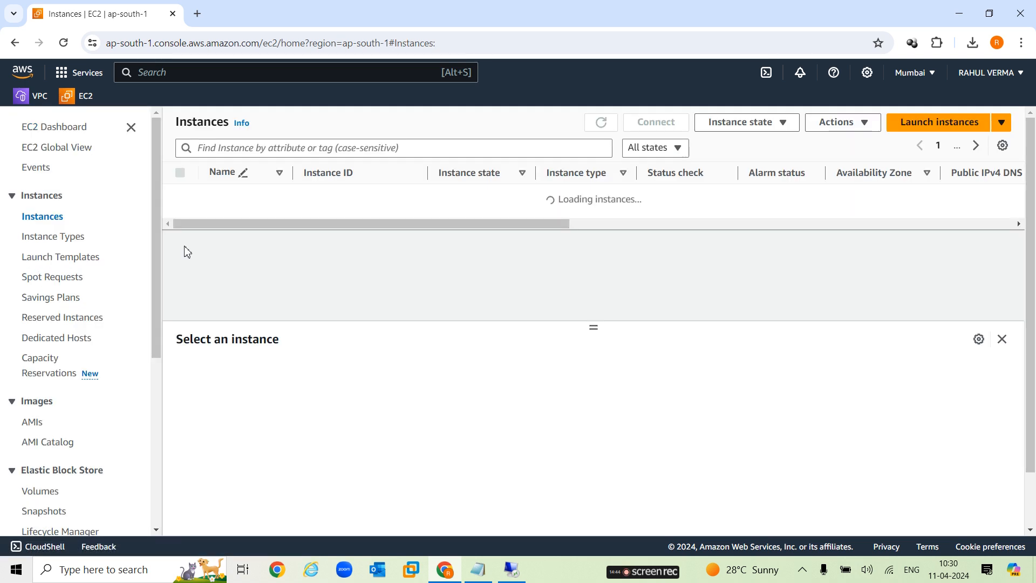
- Filter instances to Running and select the webserver instance to show its details
left_click(654, 147)
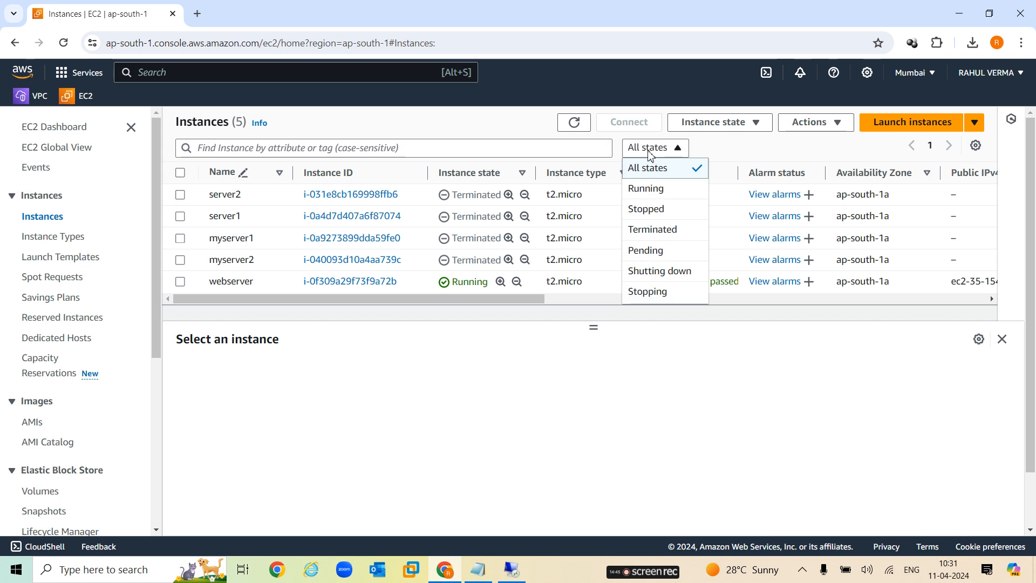
left_click(648, 189)
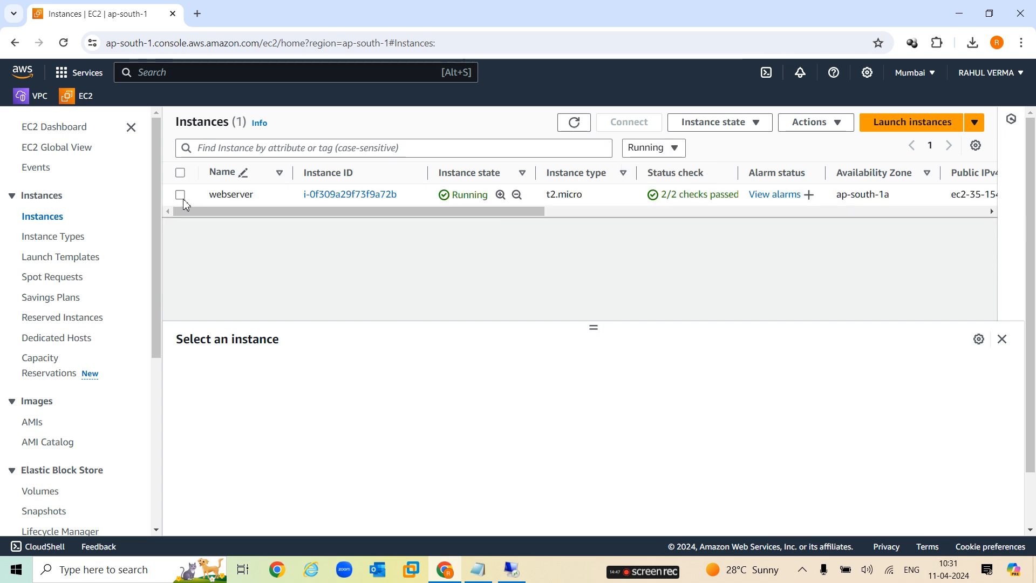
left_click(182, 196)
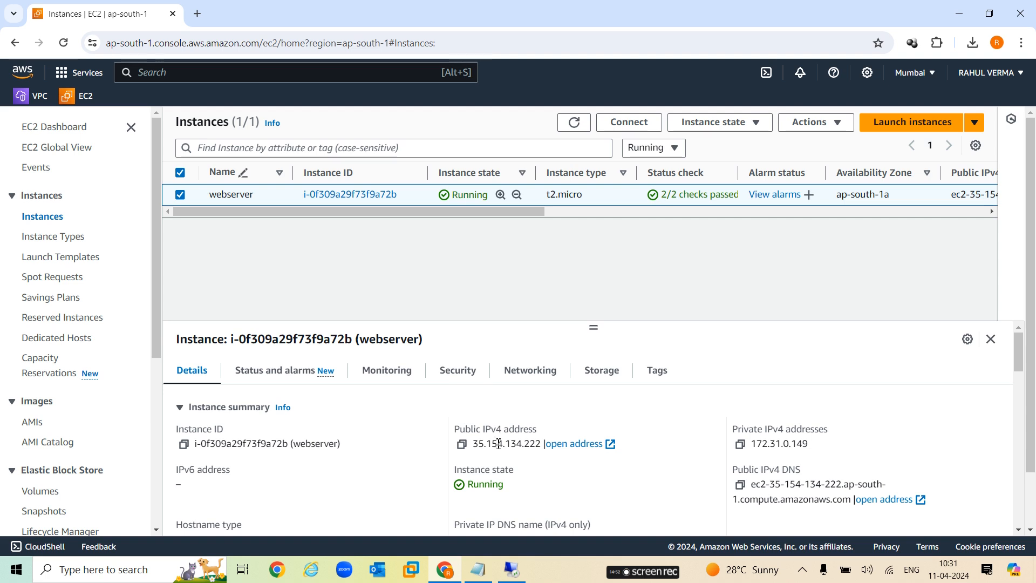
- Load the instance's public IP 35.154.134.222 in a new Chrome tab to see the default IIS page
left_click(463, 445)
left_click(198, 14)
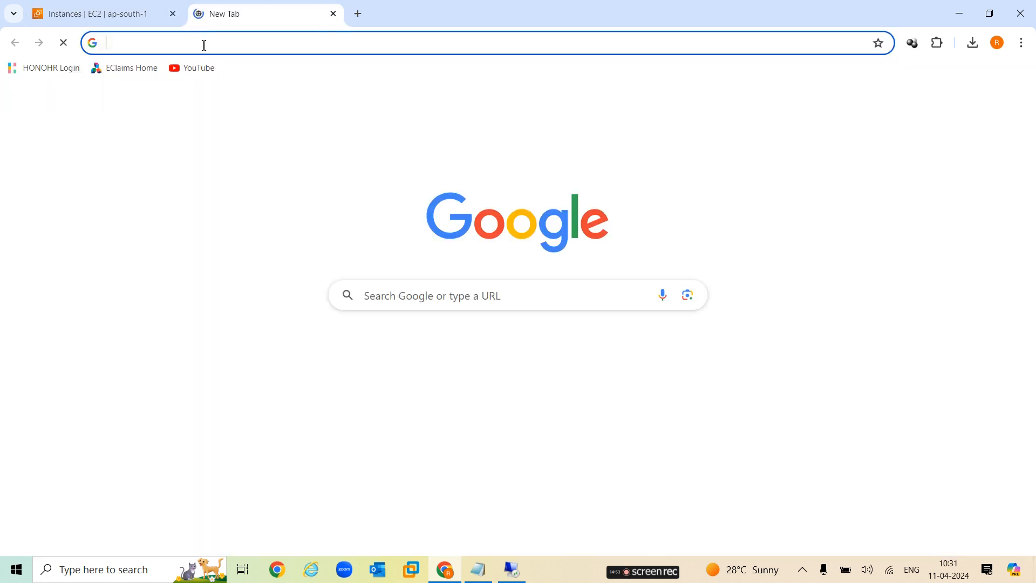
key("ctrl+v")
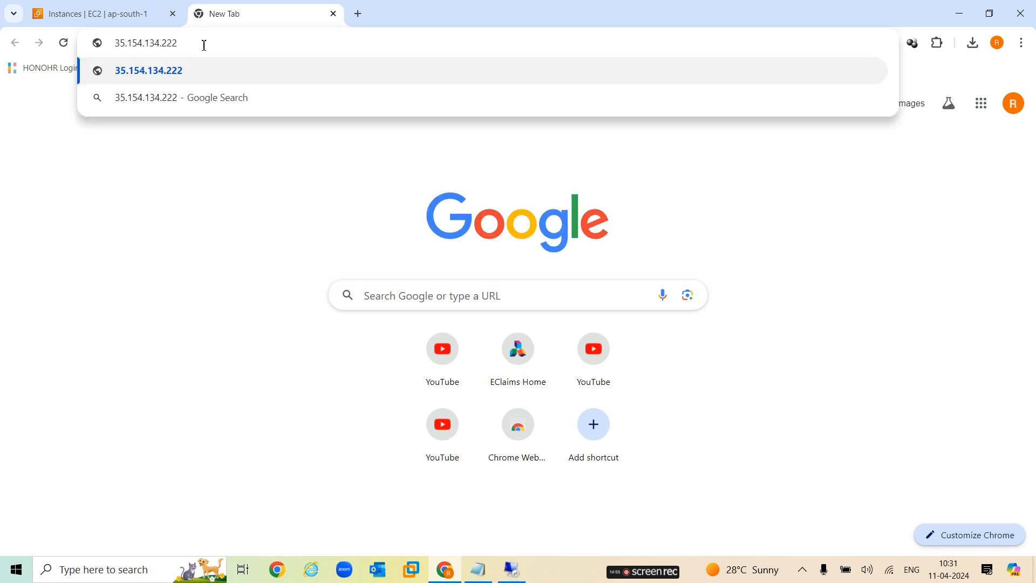
key("Return")
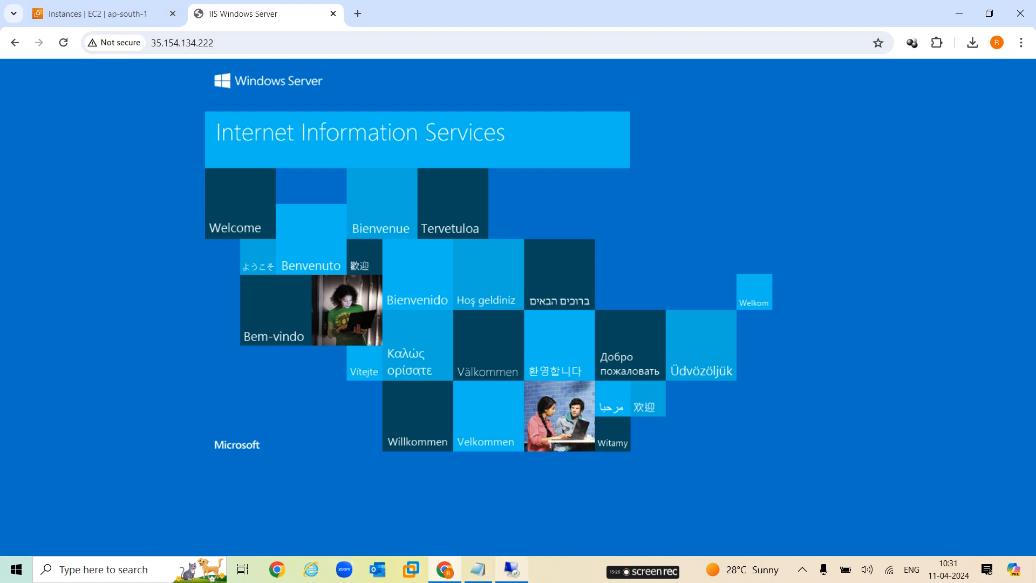
- Switch to the Remote Desktop session and refresh the server desktop twice
left_click(513, 571)
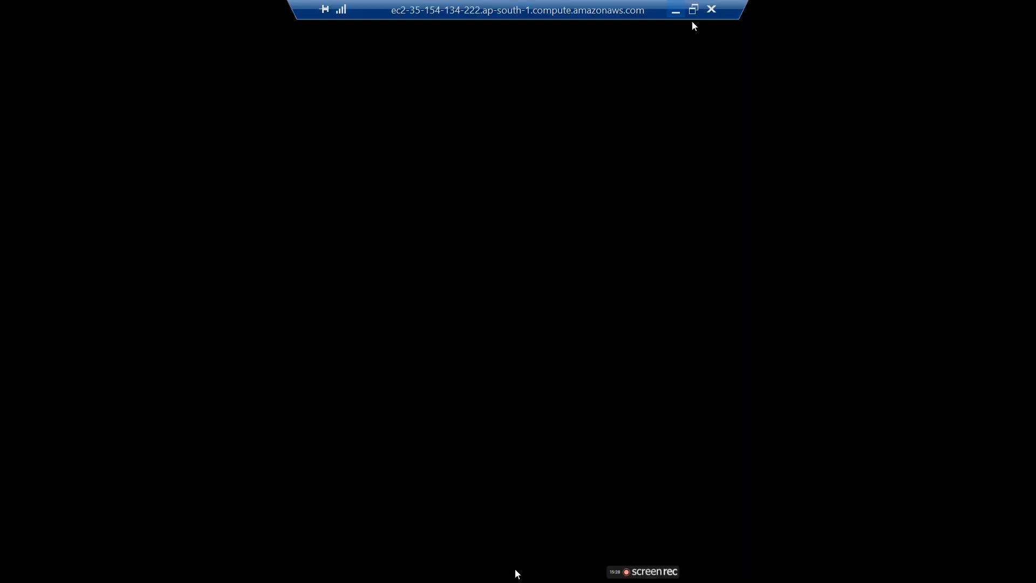
right_click(380, 110)
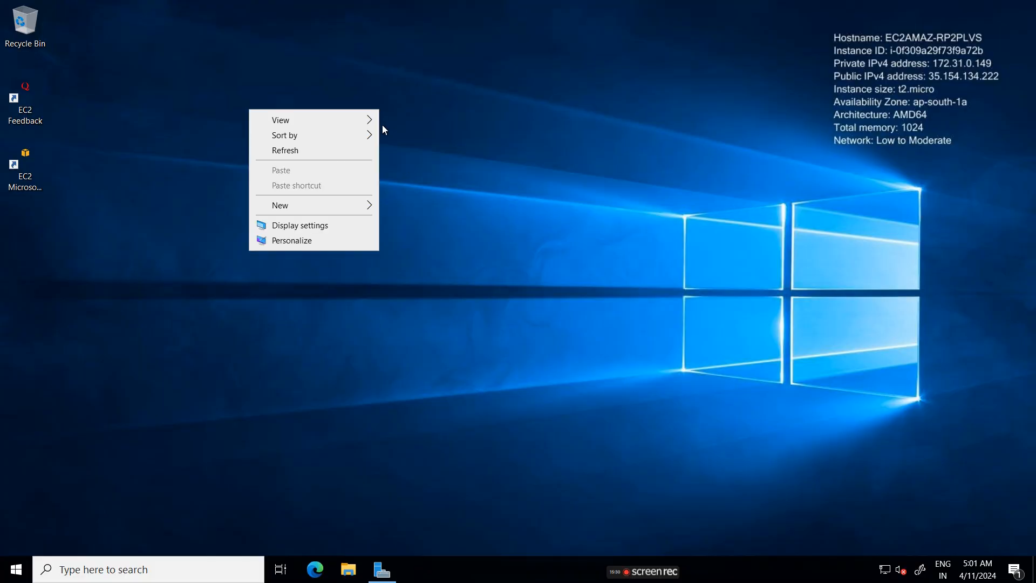
left_click(287, 151)
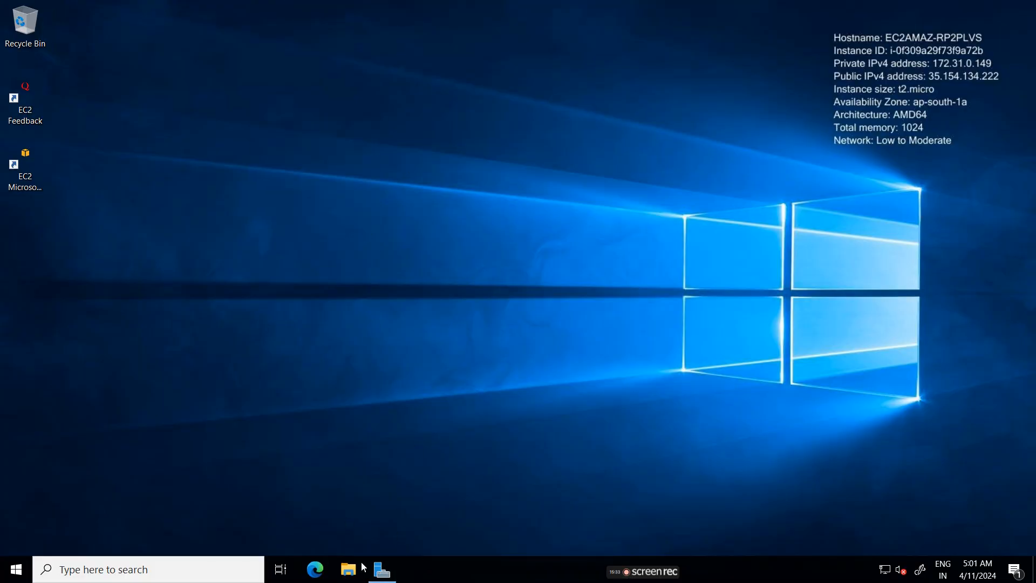
right_click(277, 138)
left_click(225, 176)
- Open File Explorer, maximized, at C:\inetpub\wwwroot
key("super+e")
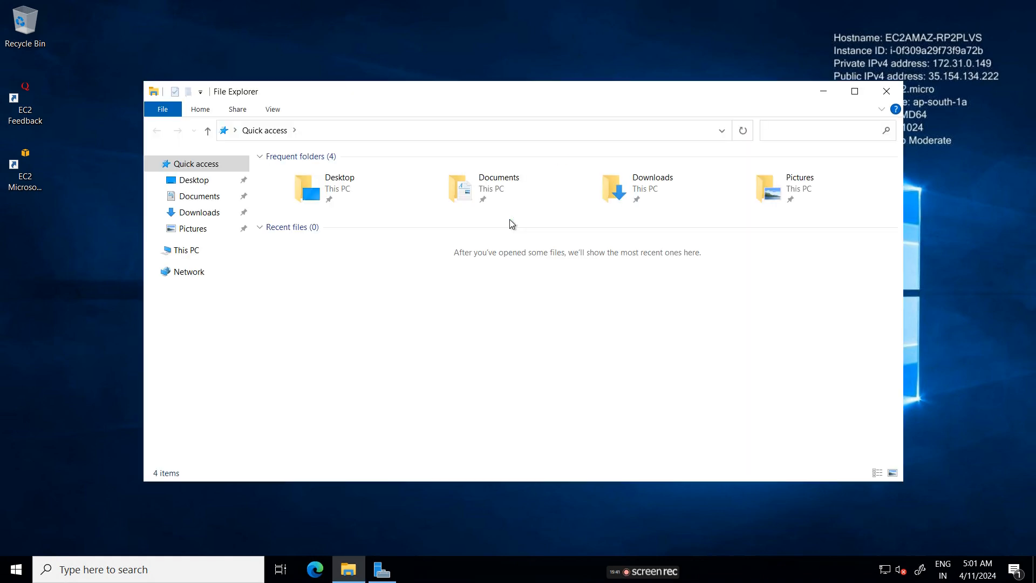
left_click(198, 257)
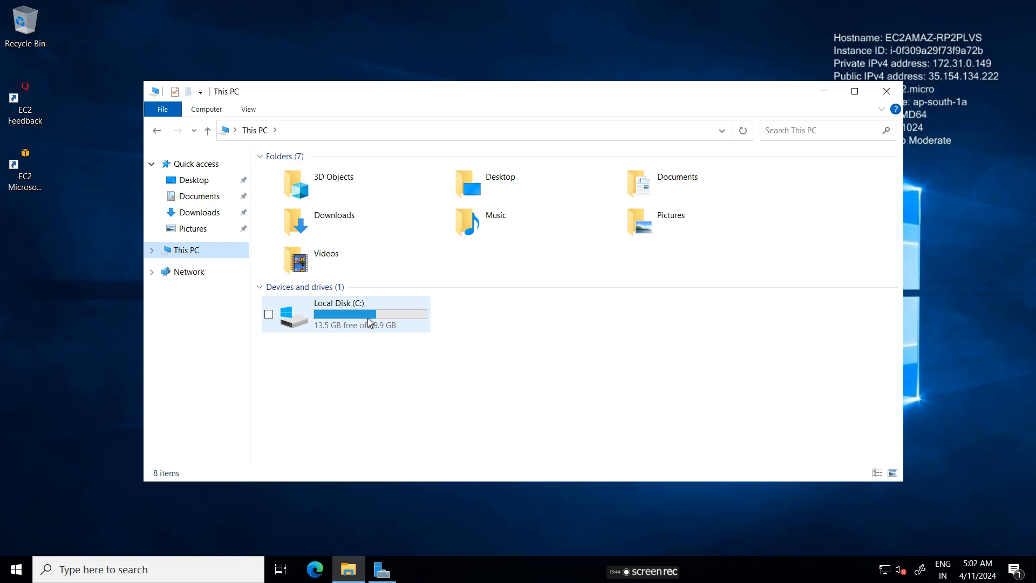
double_click(368, 318)
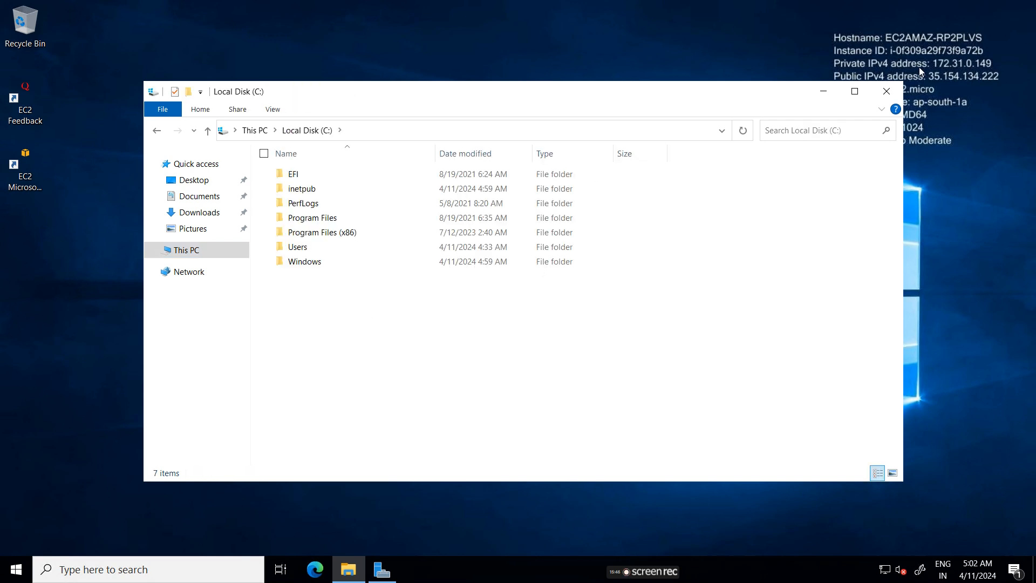
left_click(855, 91)
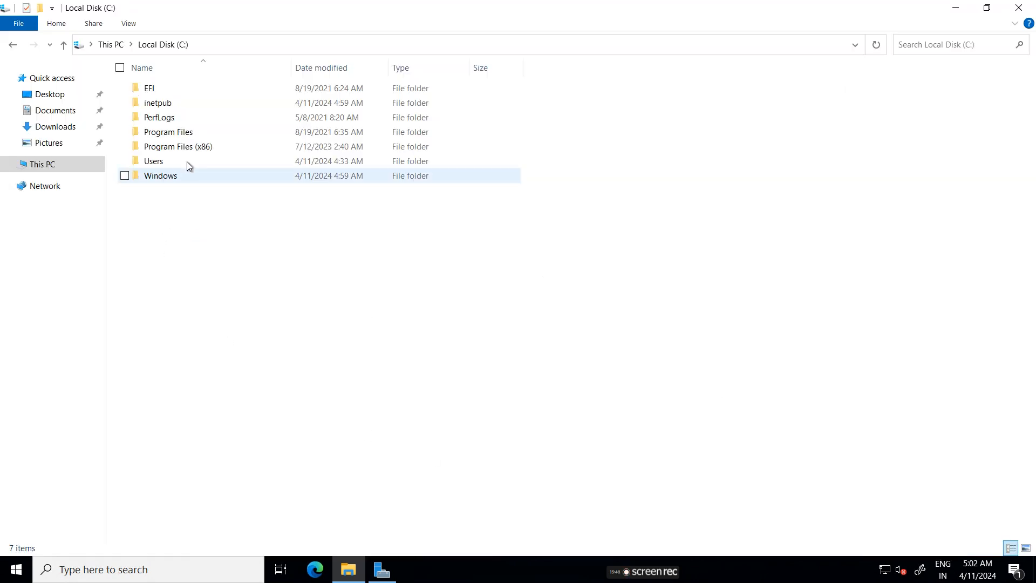
double_click(164, 105)
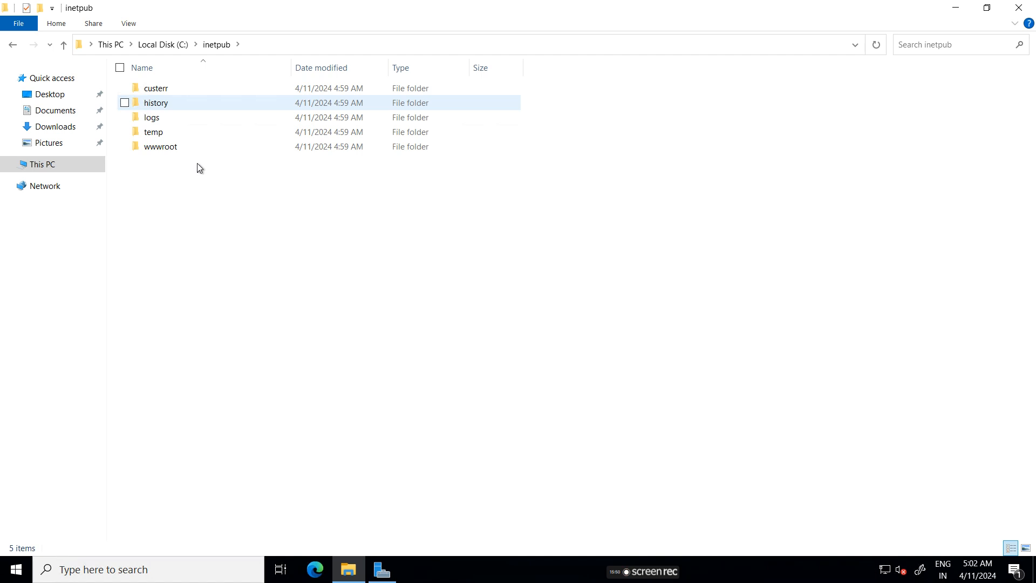
double_click(163, 151)
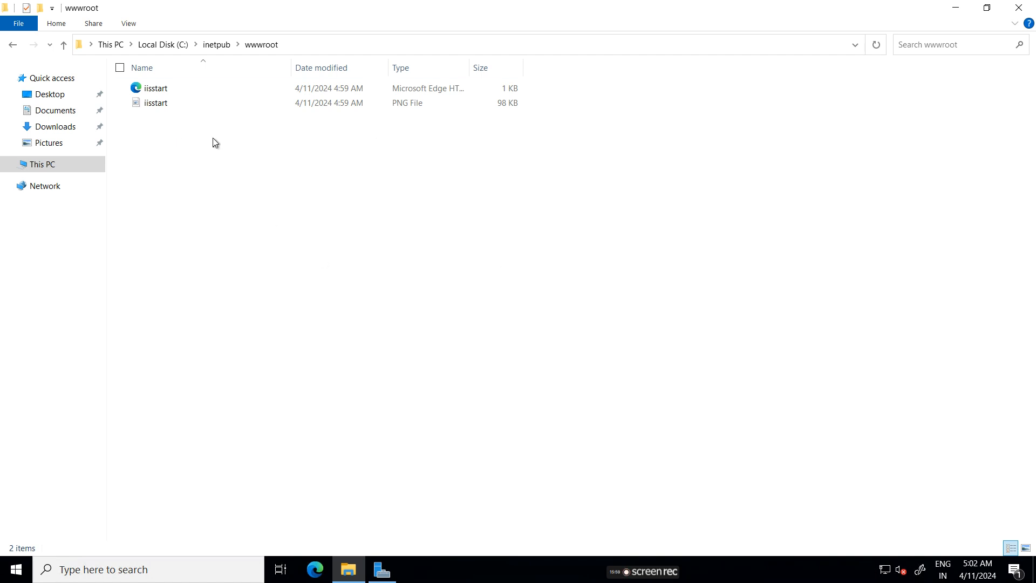
- Permanently delete both iisstart files from wwwroot
key("ctrl+a")
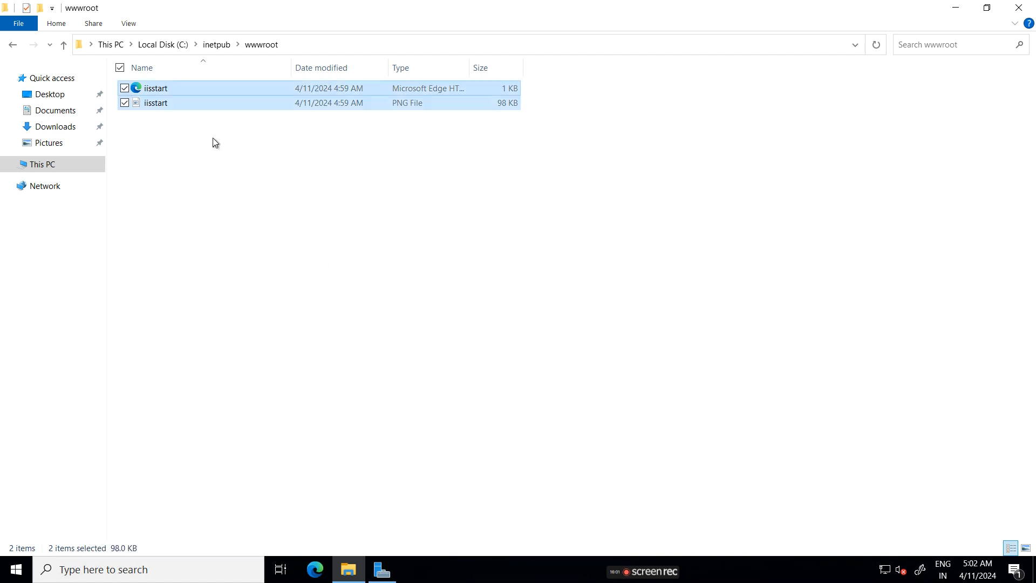
key("shift+Delete")
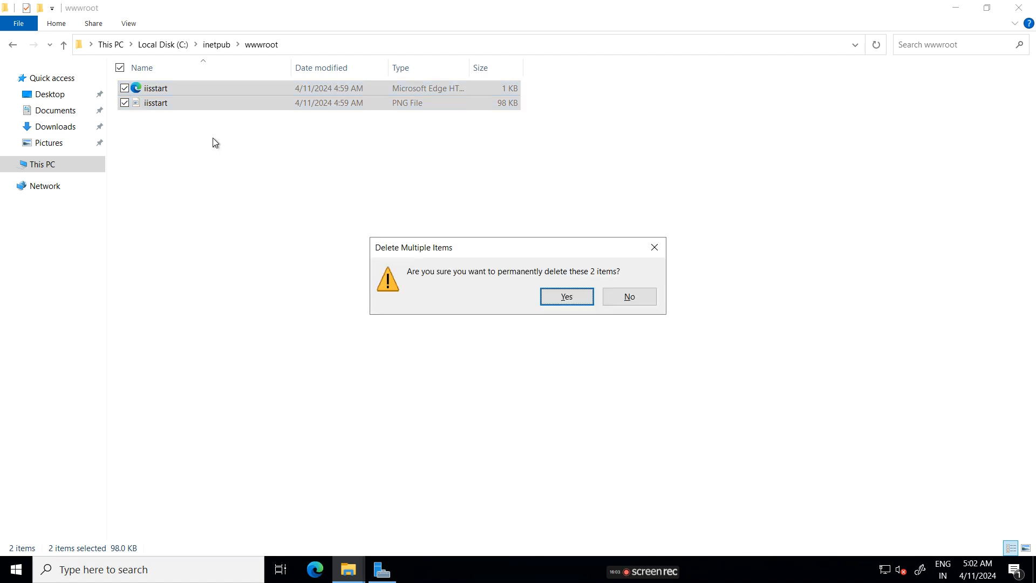
key("Return")
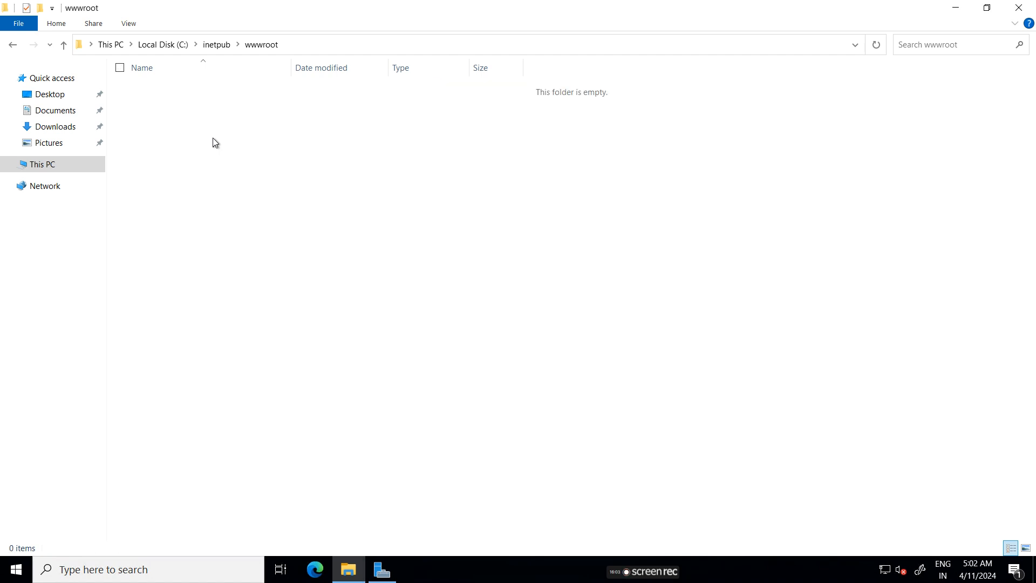
right_click(213, 93)
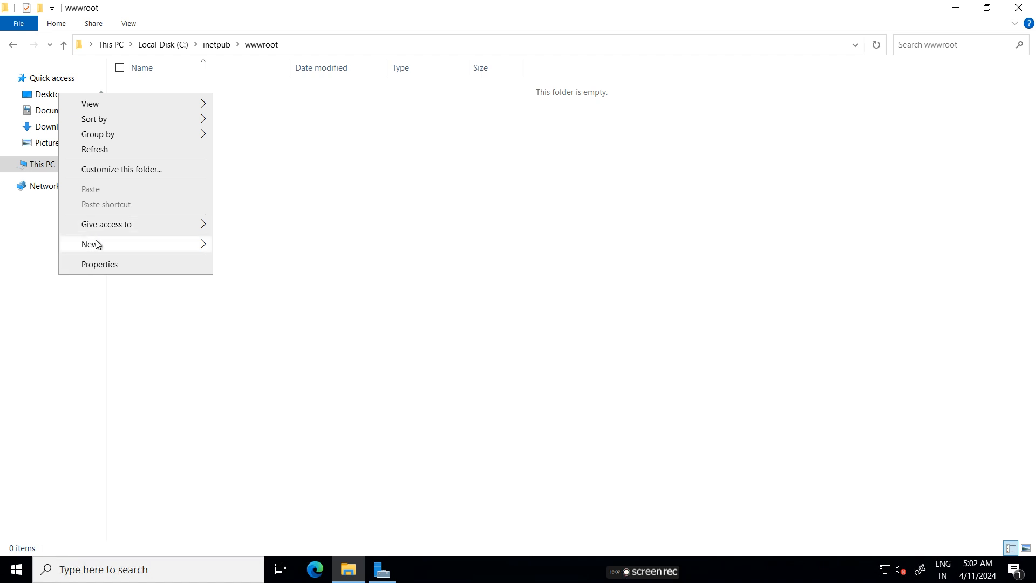
- Create a 'New Text Document' in wwwroot with the default name and open it in Notepad
mouse_move(146, 242)
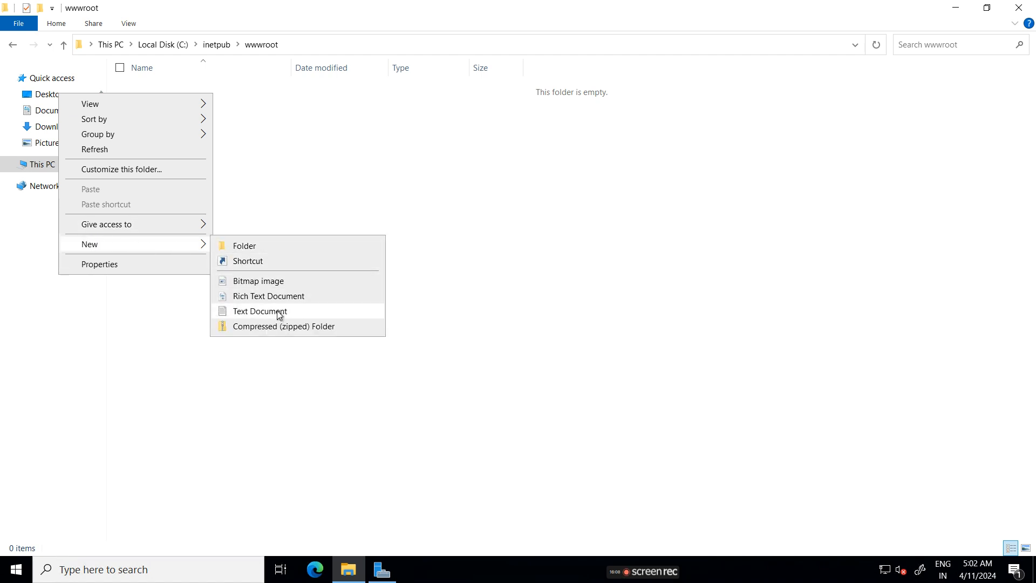
left_click(296, 311)
left_click(329, 161)
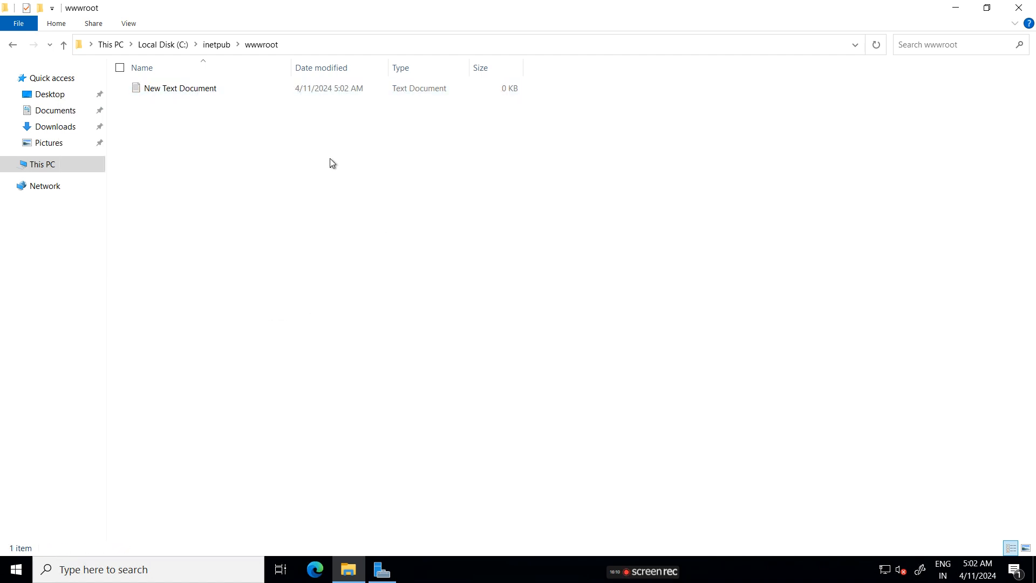
left_click(183, 89)
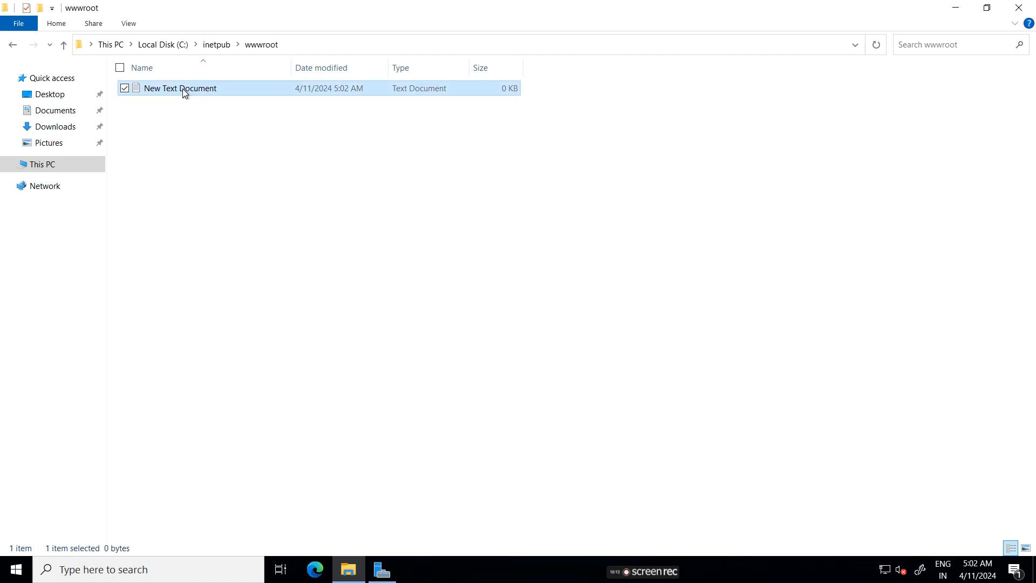
right_click(182, 88)
left_click(148, 100)
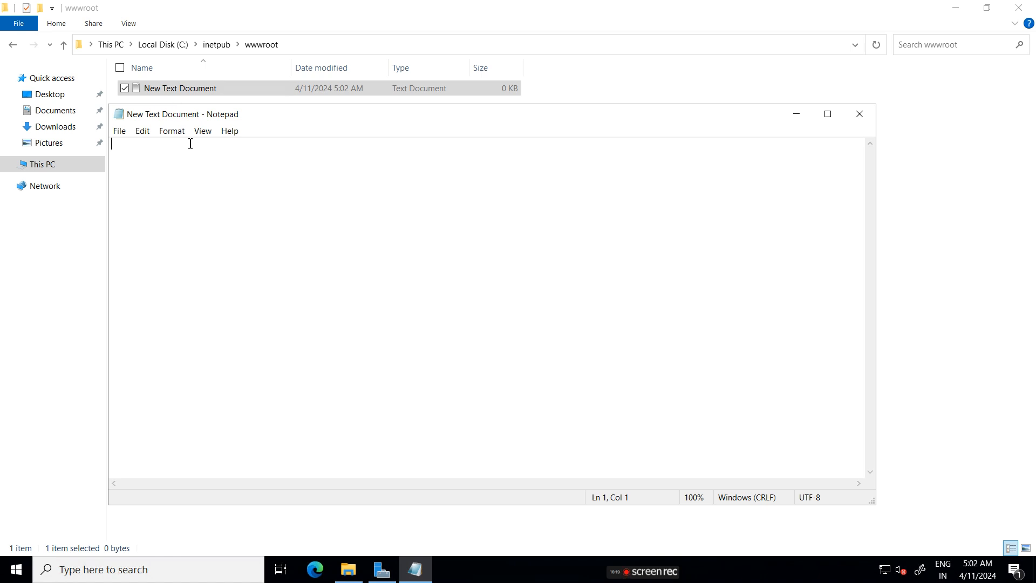
- Set Notepad's font to Consolas Bold Italic size 22 and type 'Welcome'
left_click(172, 131)
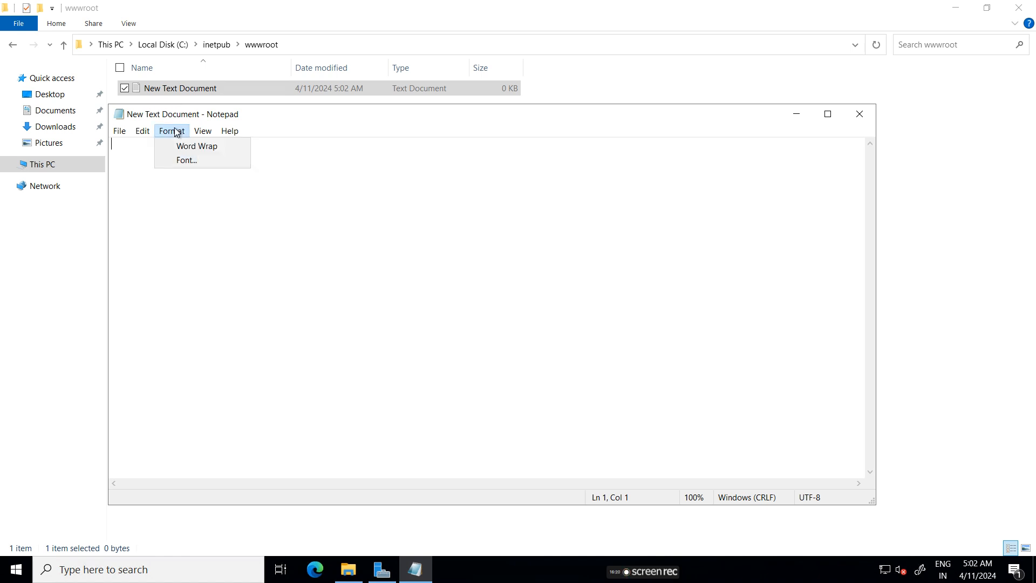
left_click(200, 158)
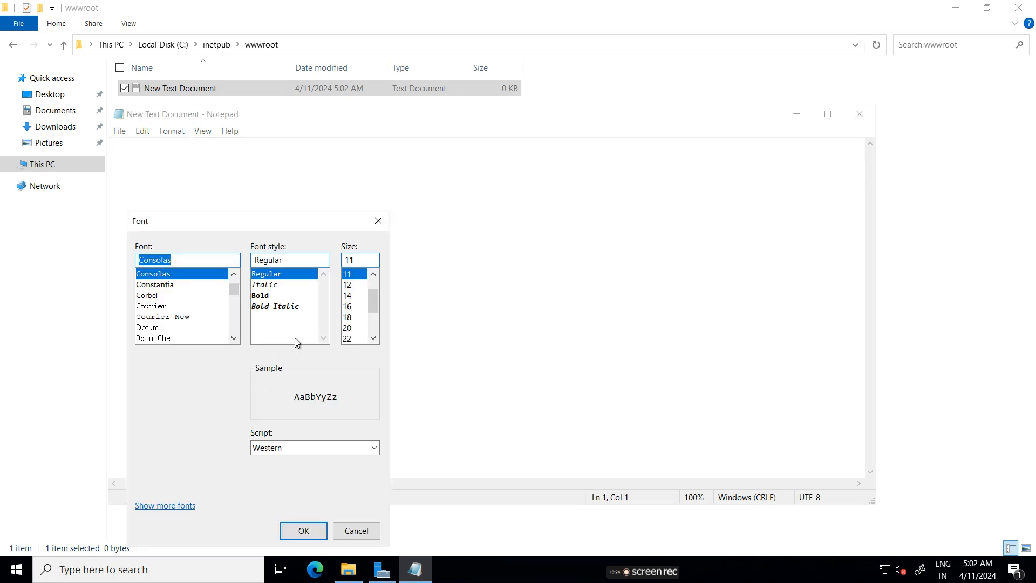
left_click(270, 306)
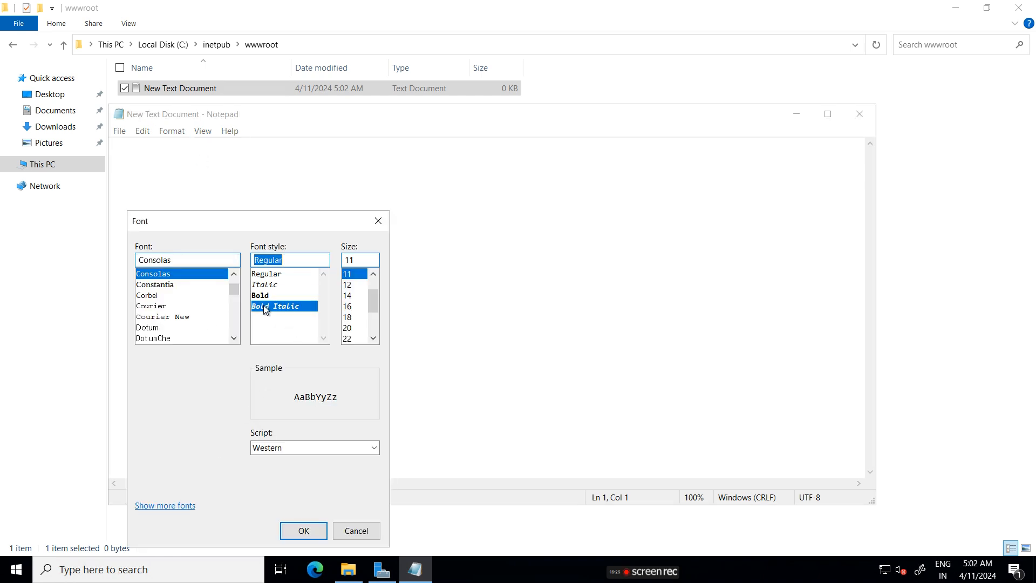
left_click(373, 338)
left_click(372, 339)
left_click(372, 338)
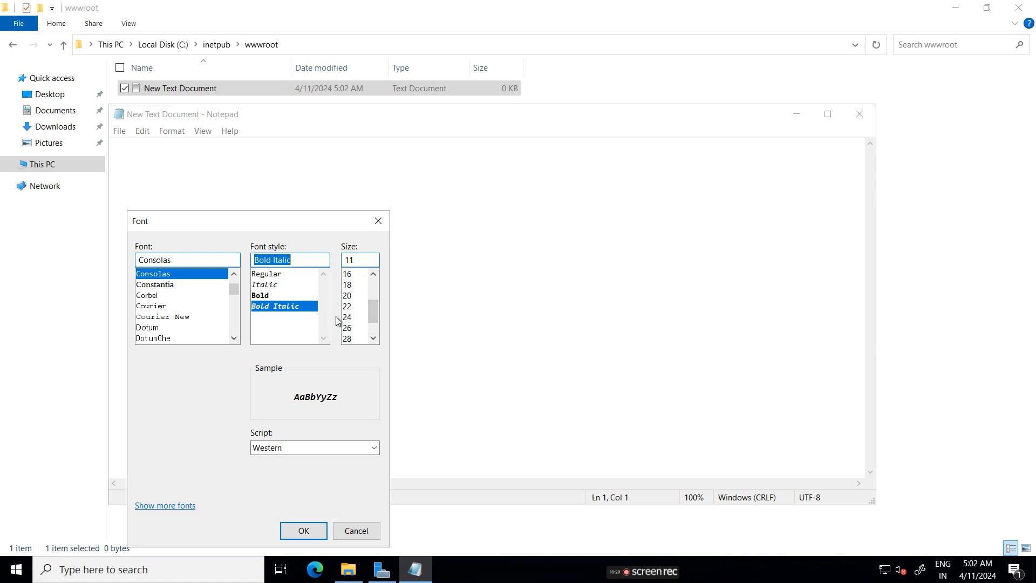
left_click(349, 306)
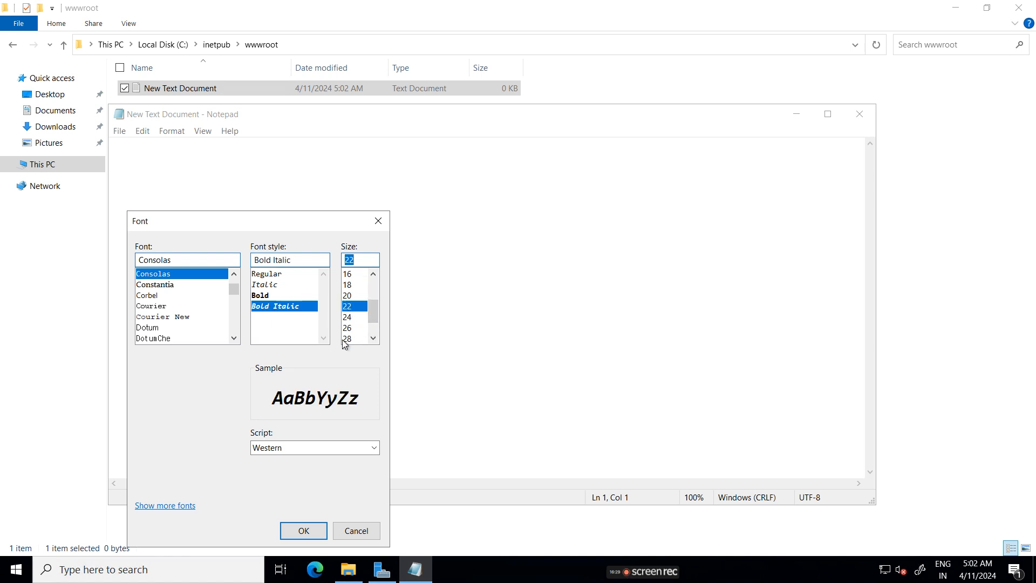
left_click(302, 530)
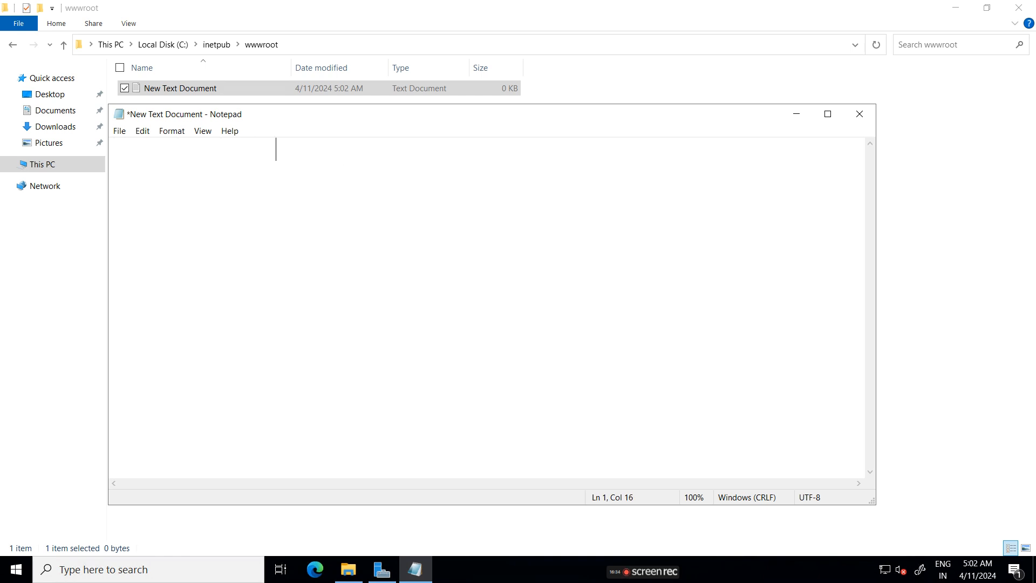
type("Welcome")
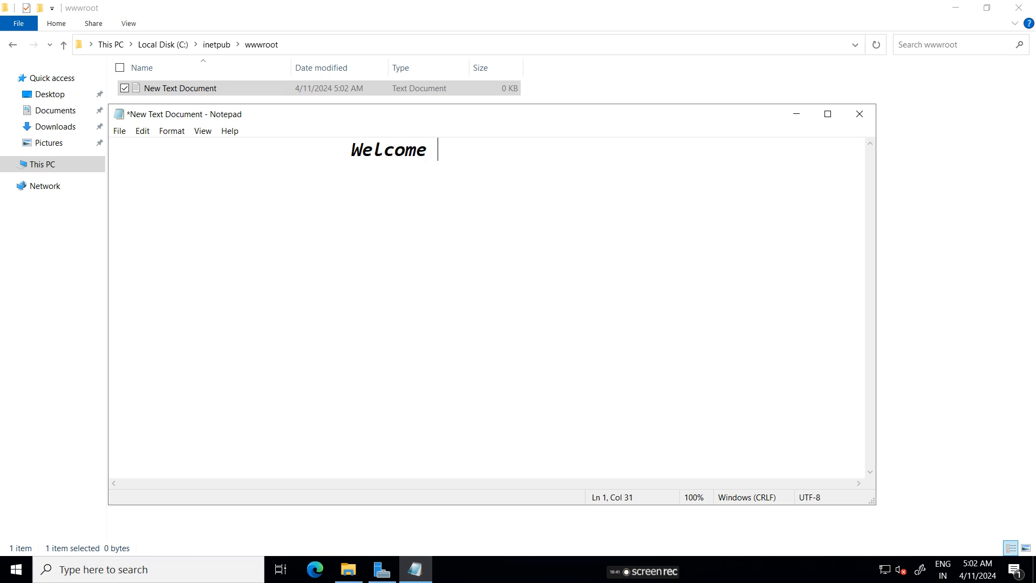
- Add a second line 'to the Techlaptocare Youtube Channel' under Welcome, correcting typos along the way
key("Return")
type("to the Techlapto")
type("e")
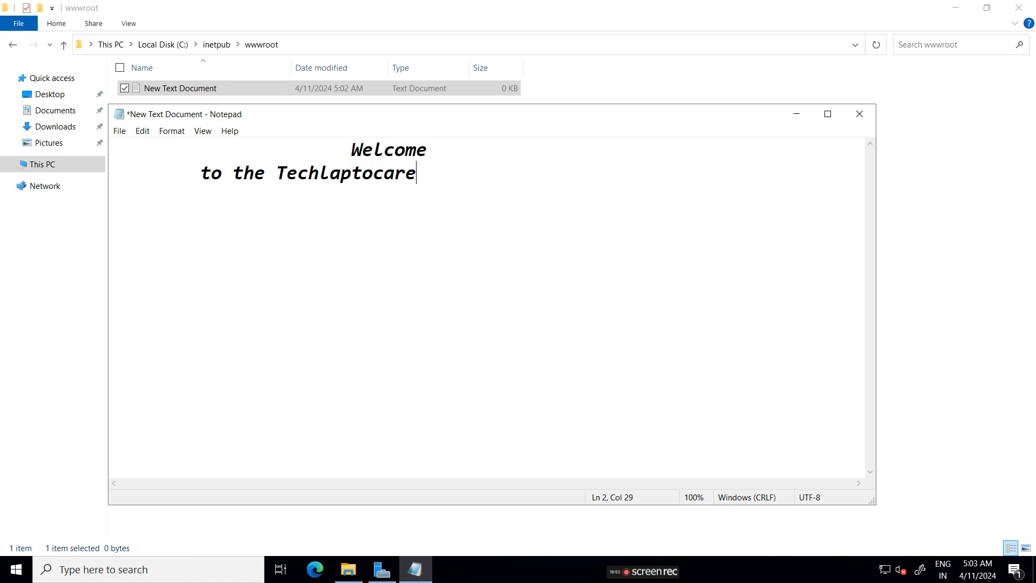
type(" Online")
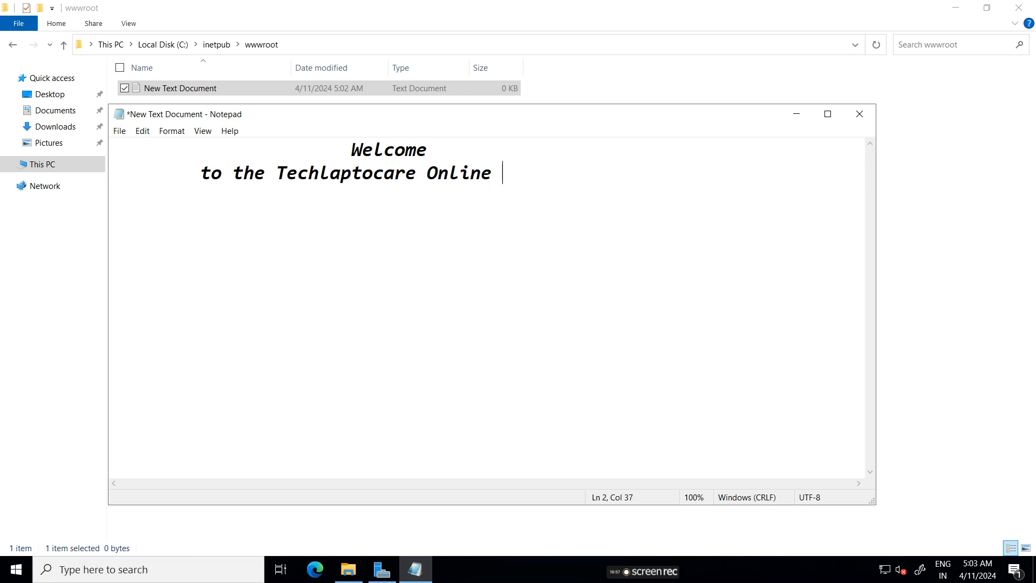
key("BackSpace")
key("BackSpace")
key("BackSpace")
key("BackSpace")
key("BackSpace")
key("BackSpace")
key("BackSpace")
type("Y")
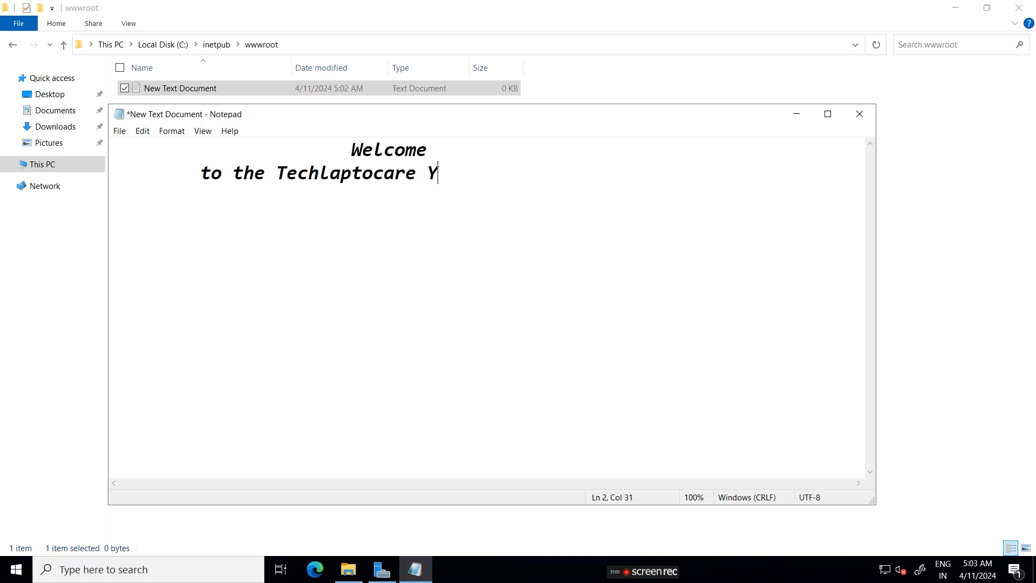
type("outube ")
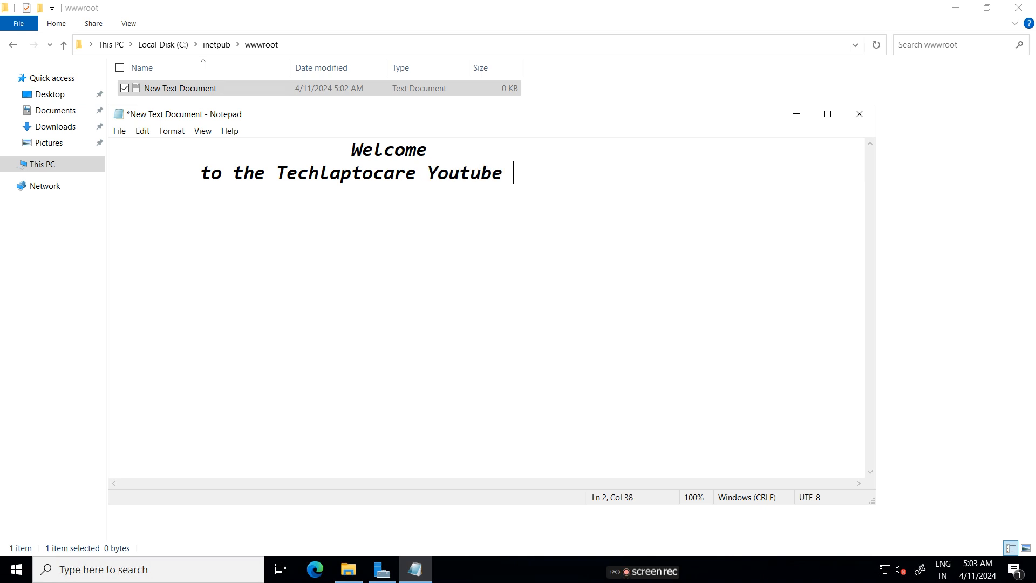
type("Channel")
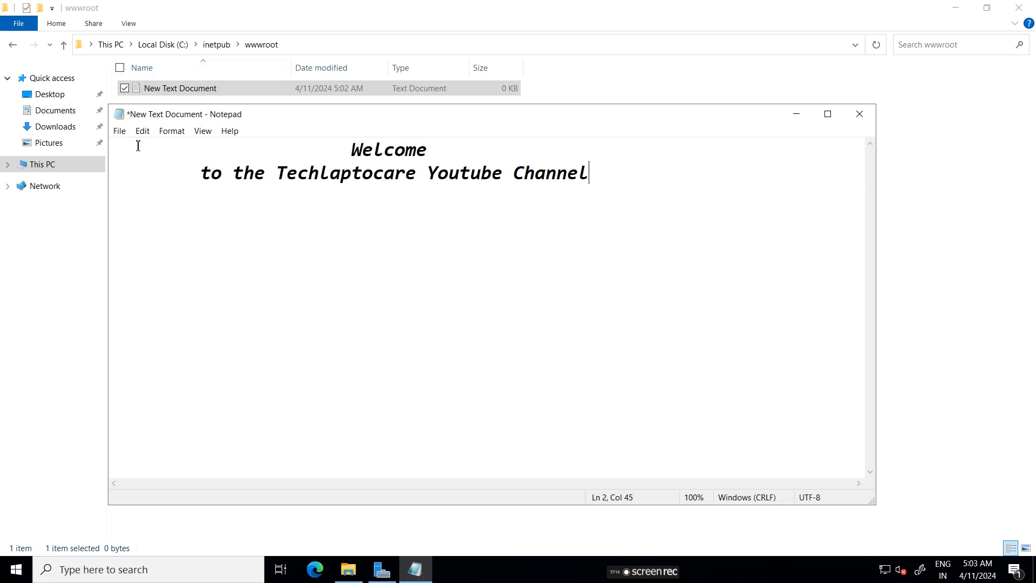
left_click(119, 131)
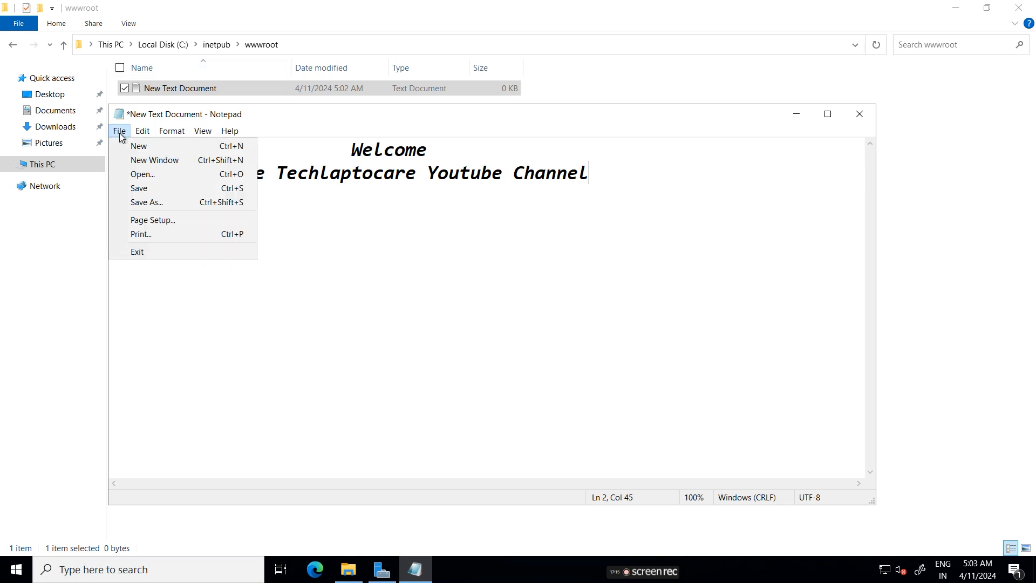
- Save the text as index.html (All Files type) in wwwroot and close Notepad
left_click(156, 202)
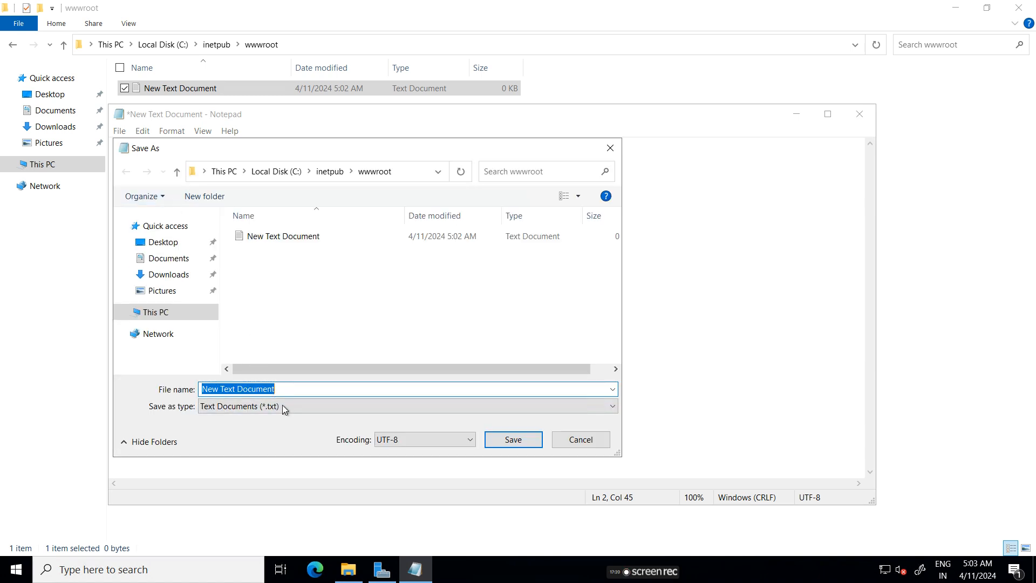
left_click(282, 406)
left_click(274, 430)
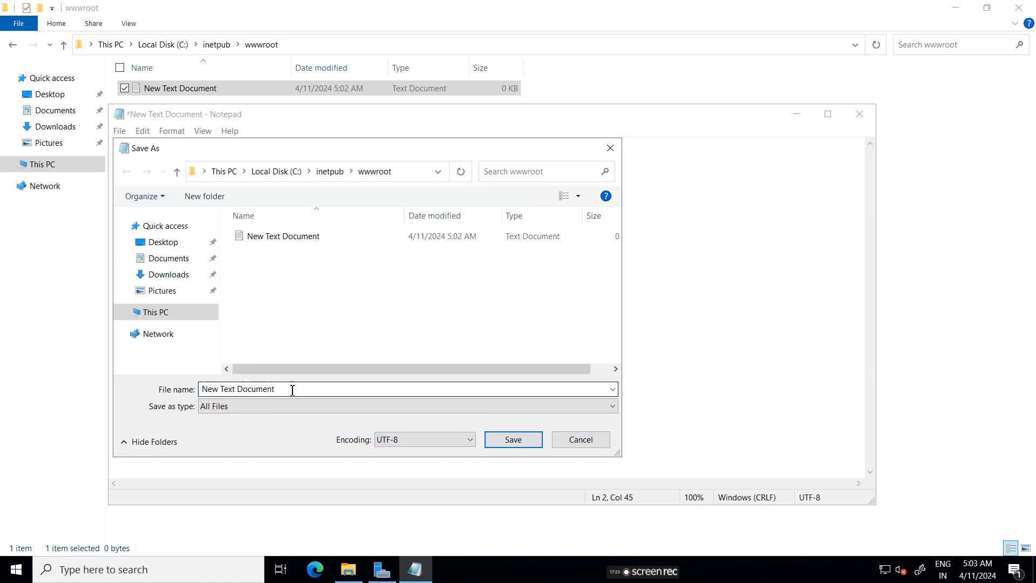
left_click(292, 389)
key("BackSpace")
type("index.html")
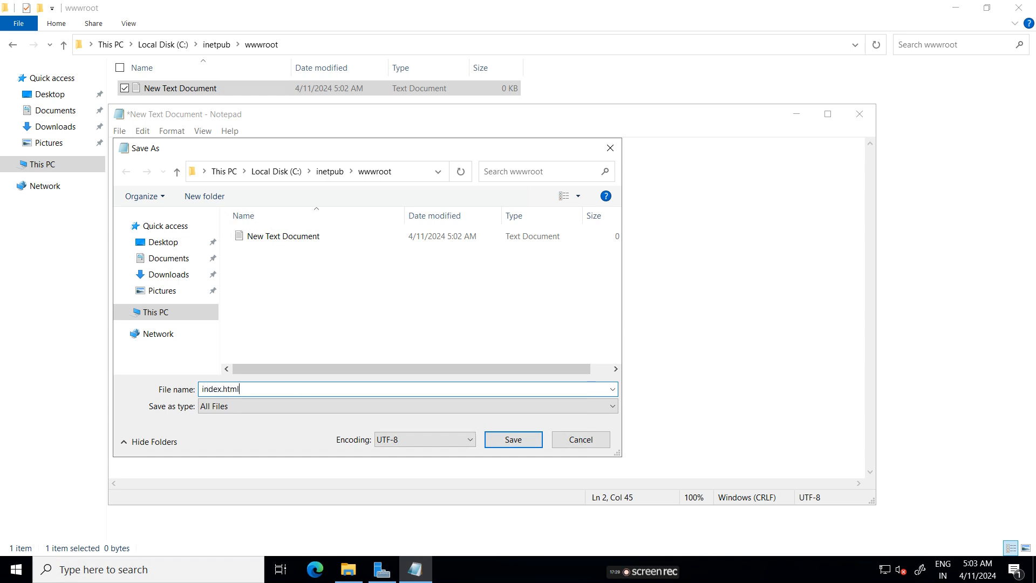
left_click(523, 443)
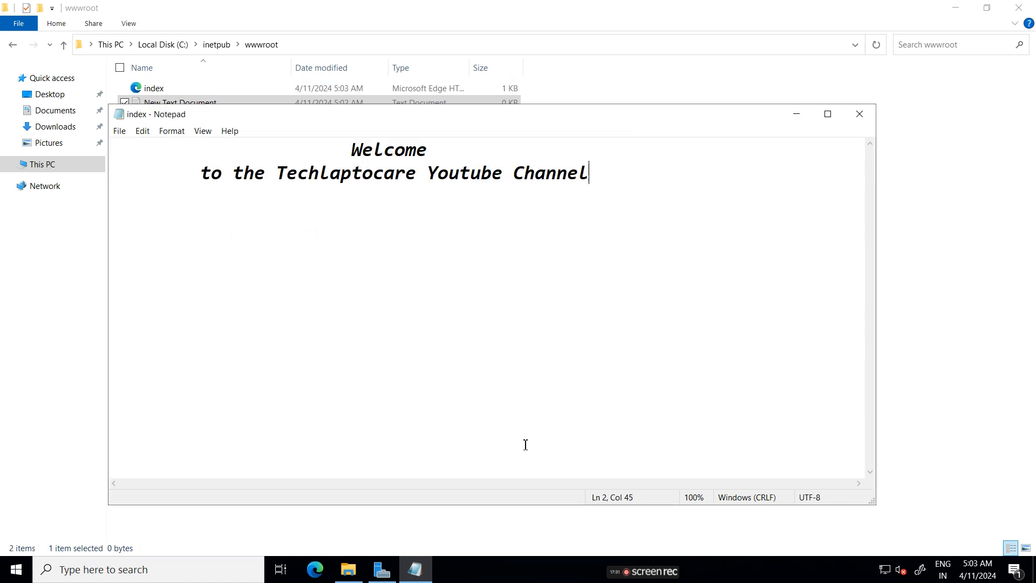
left_click(859, 114)
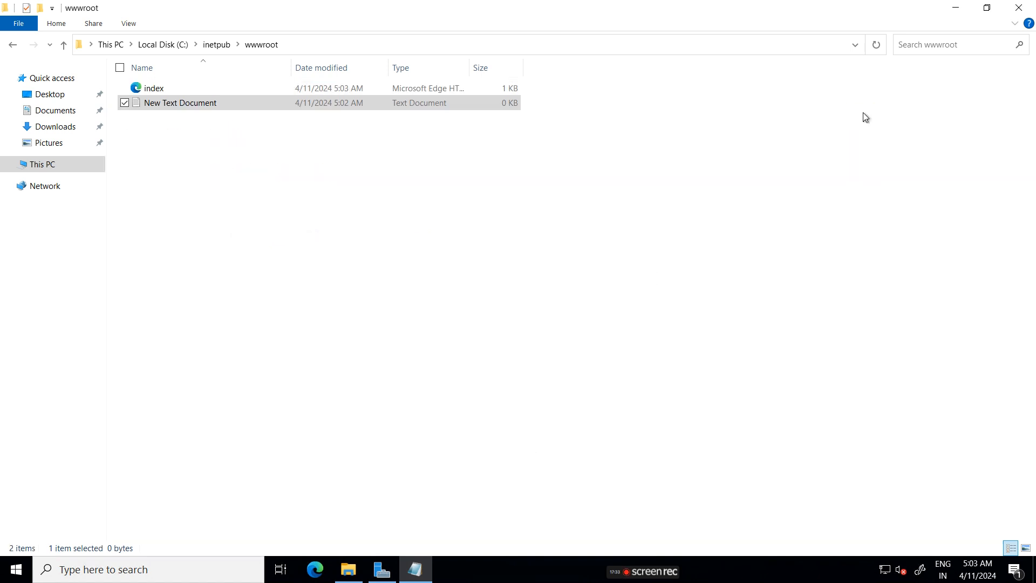
- Permanently delete the leftover New Text Document from wwwroot and close File Explorer
left_click(192, 104)
left_click(290, 164)
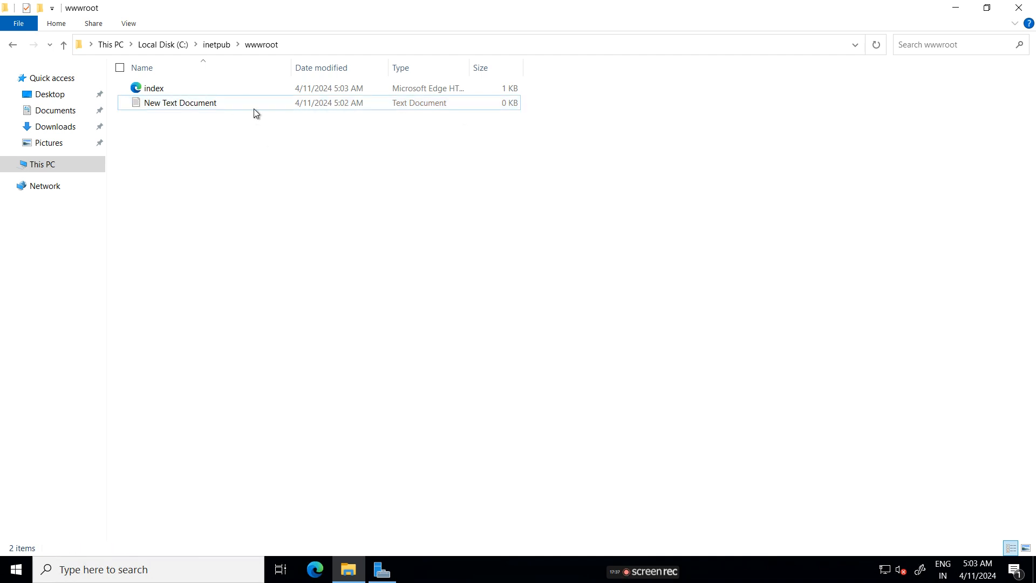
left_click(212, 101)
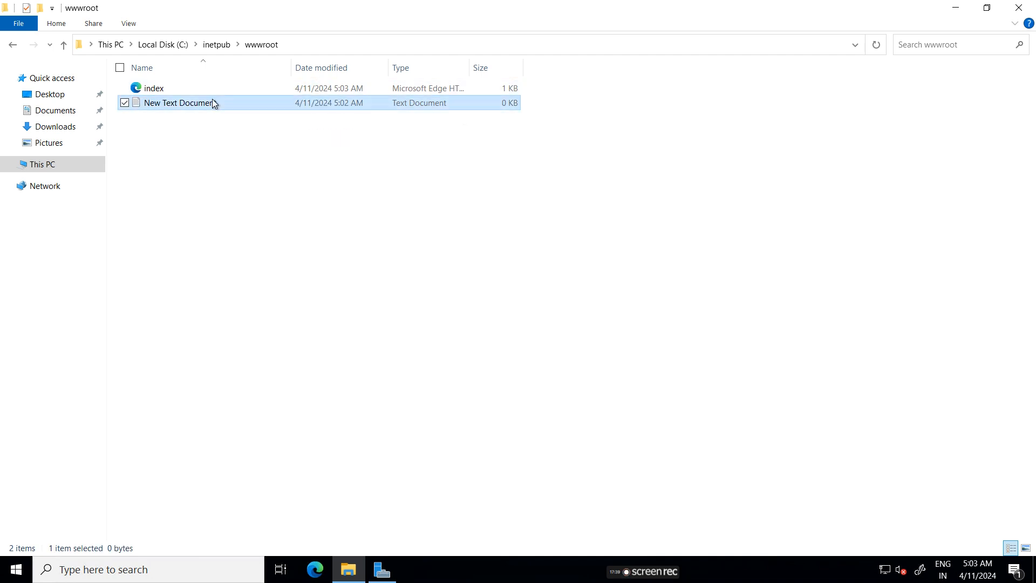
key("shift+Delete")
key("Return")
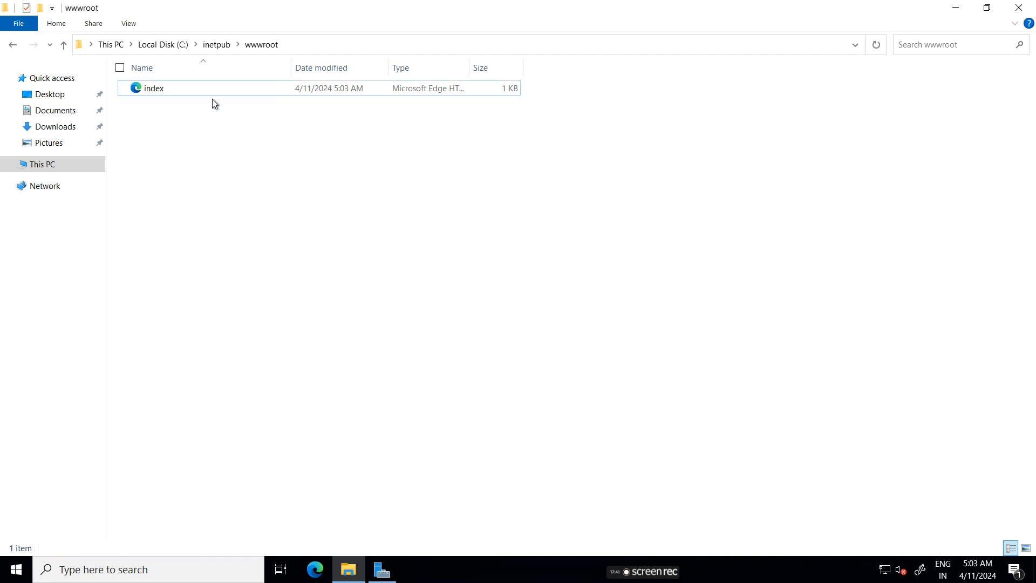
left_click(1020, 8)
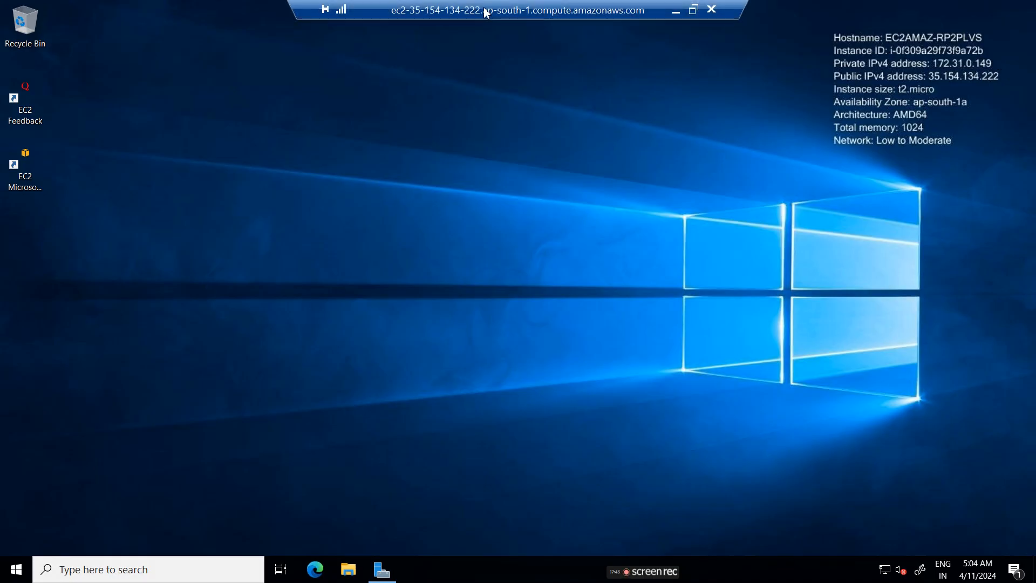
- Open 35.154.134.222 in a fresh Chrome tab to verify the Techlaptocare welcome text, then return to Remote Desktop
left_click(684, 10)
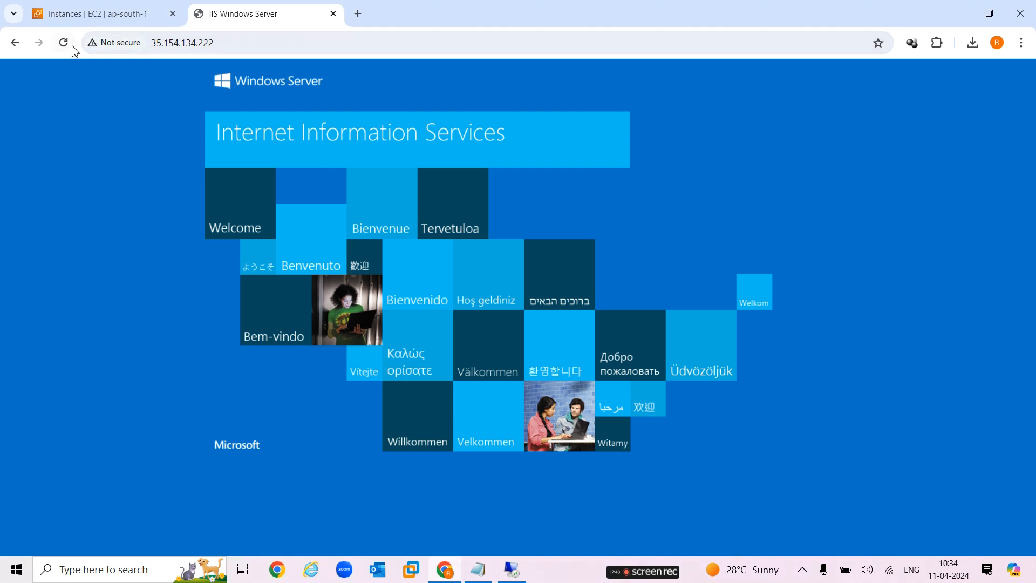
left_click(242, 37)
key("ctrl+c")
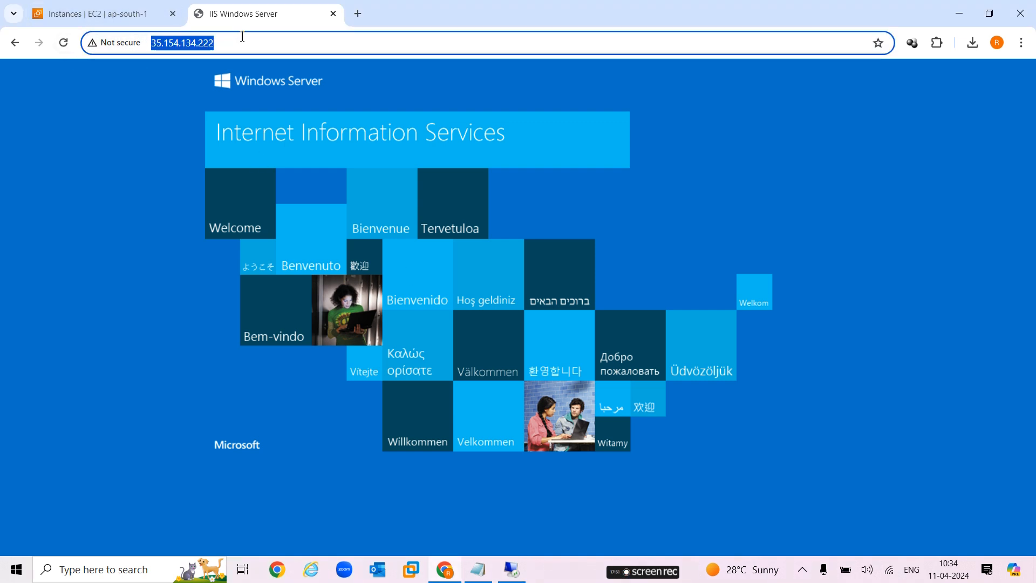
left_click(358, 13)
left_click(334, 14)
left_click(302, 41)
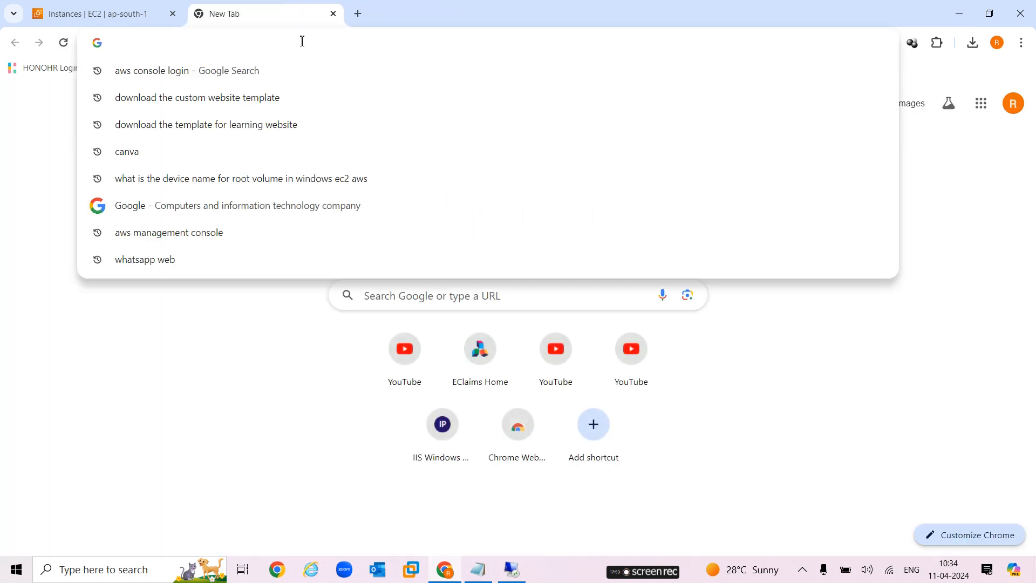
key("ctrl+v")
key("Return")
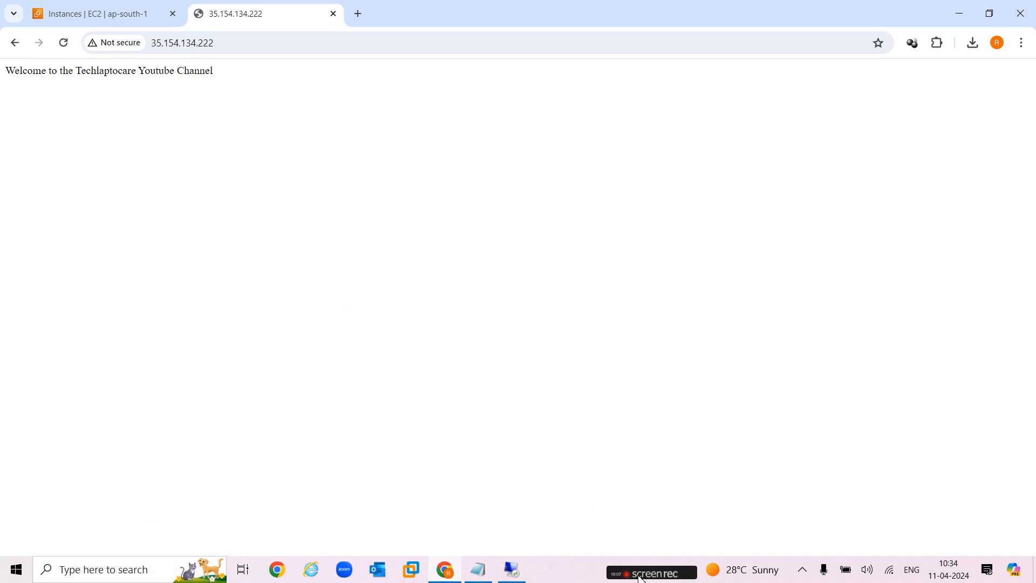
mouse_move(643, 579)
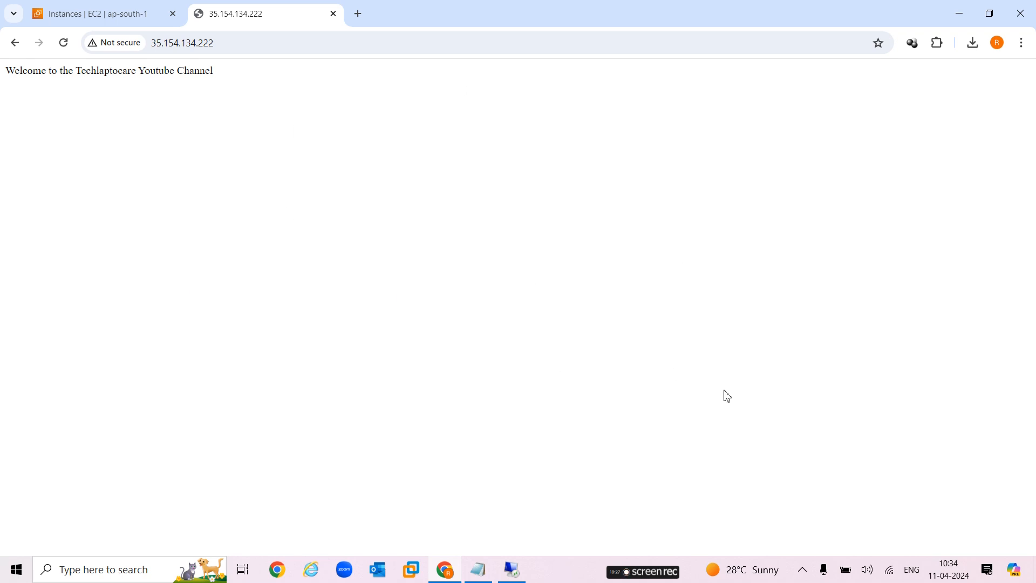
left_click(512, 571)
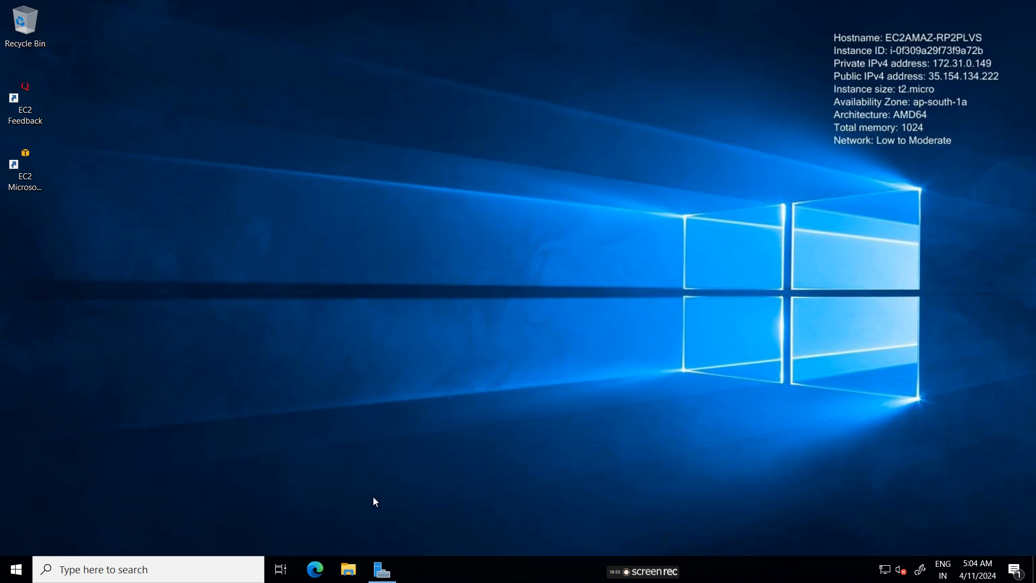
key("super+e")
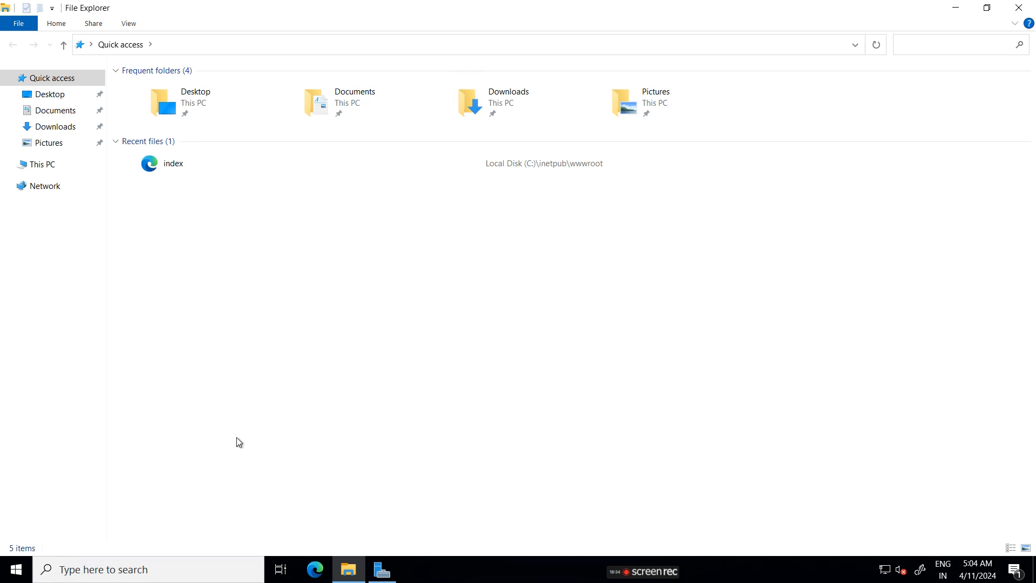
left_click(35, 171)
double_click(162, 195)
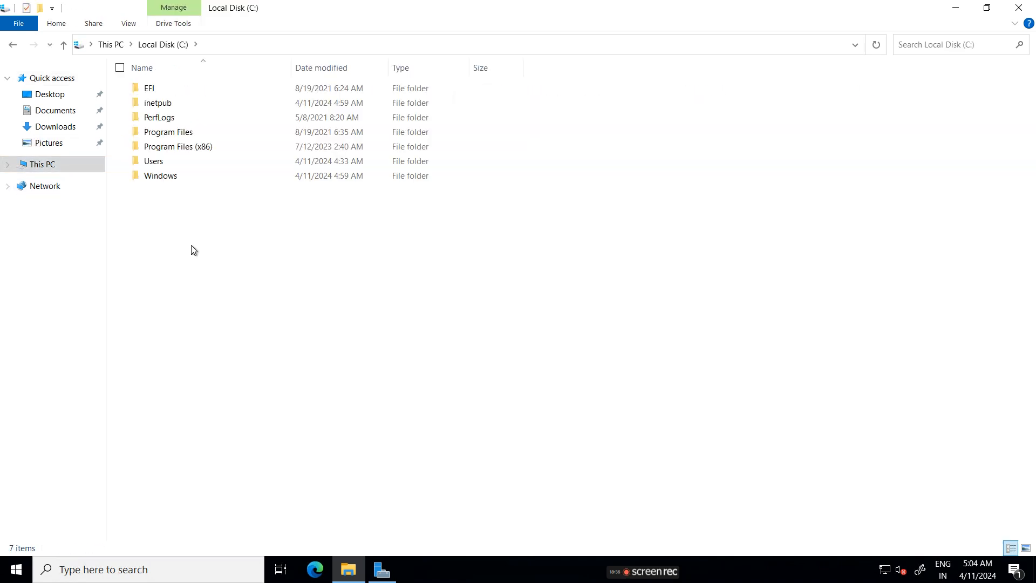
double_click(159, 104)
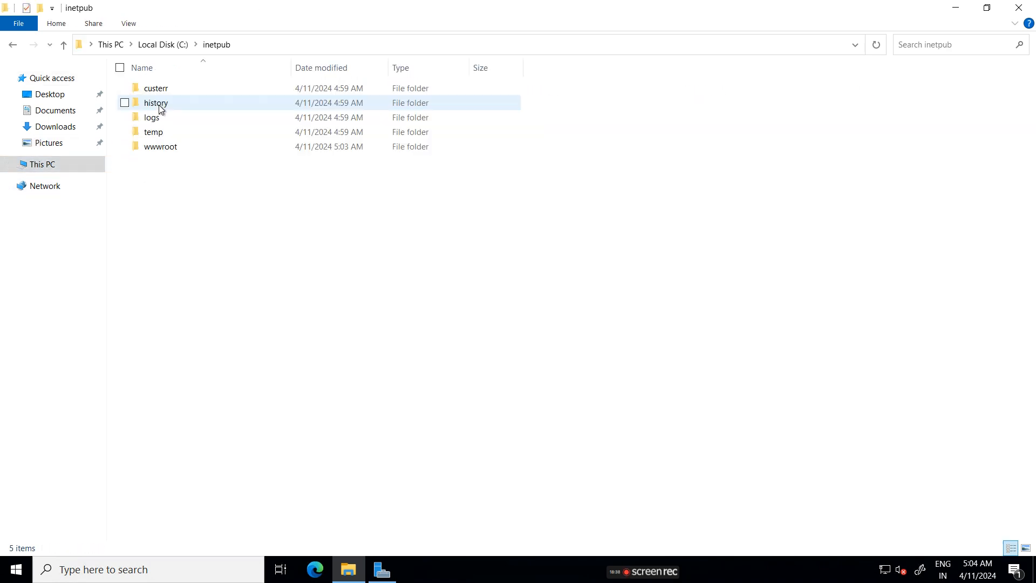
double_click(156, 149)
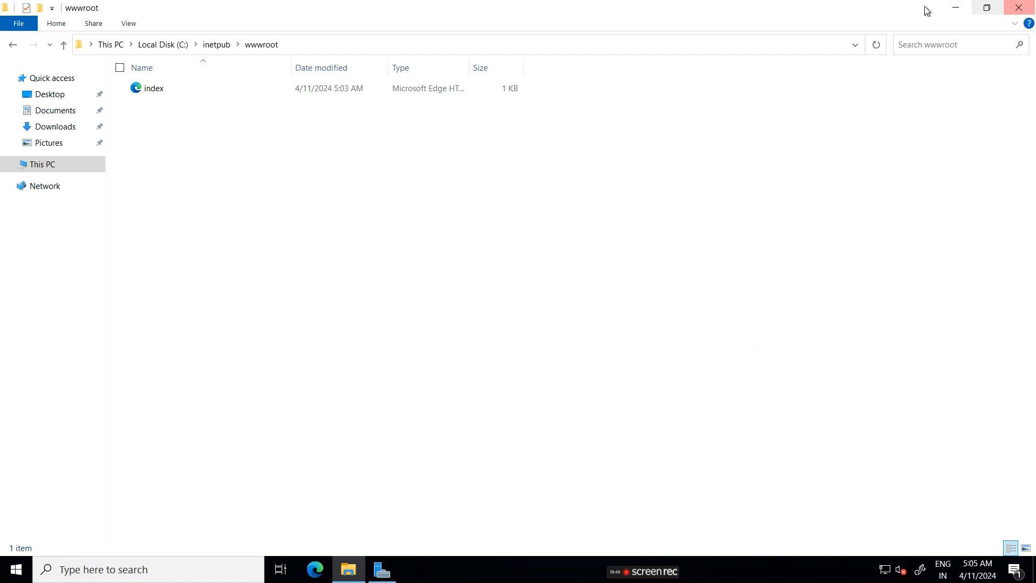
left_click(950, 9)
right_click(513, 154)
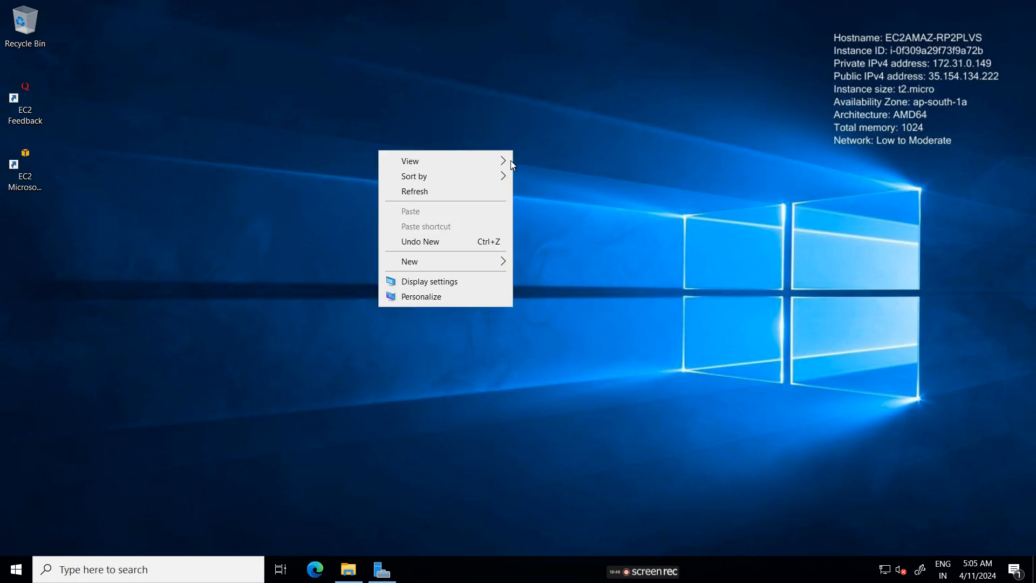
left_click(448, 192)
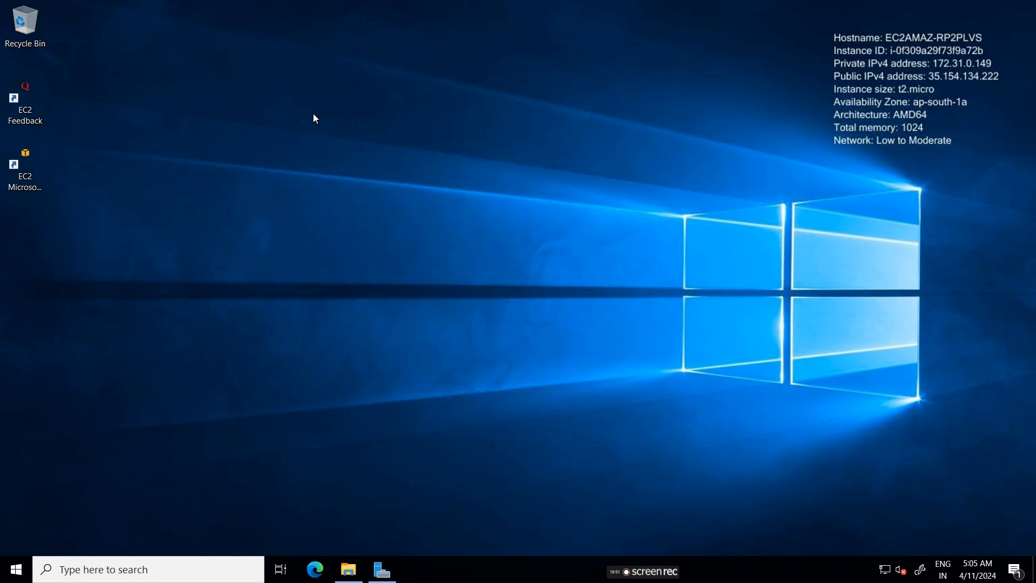